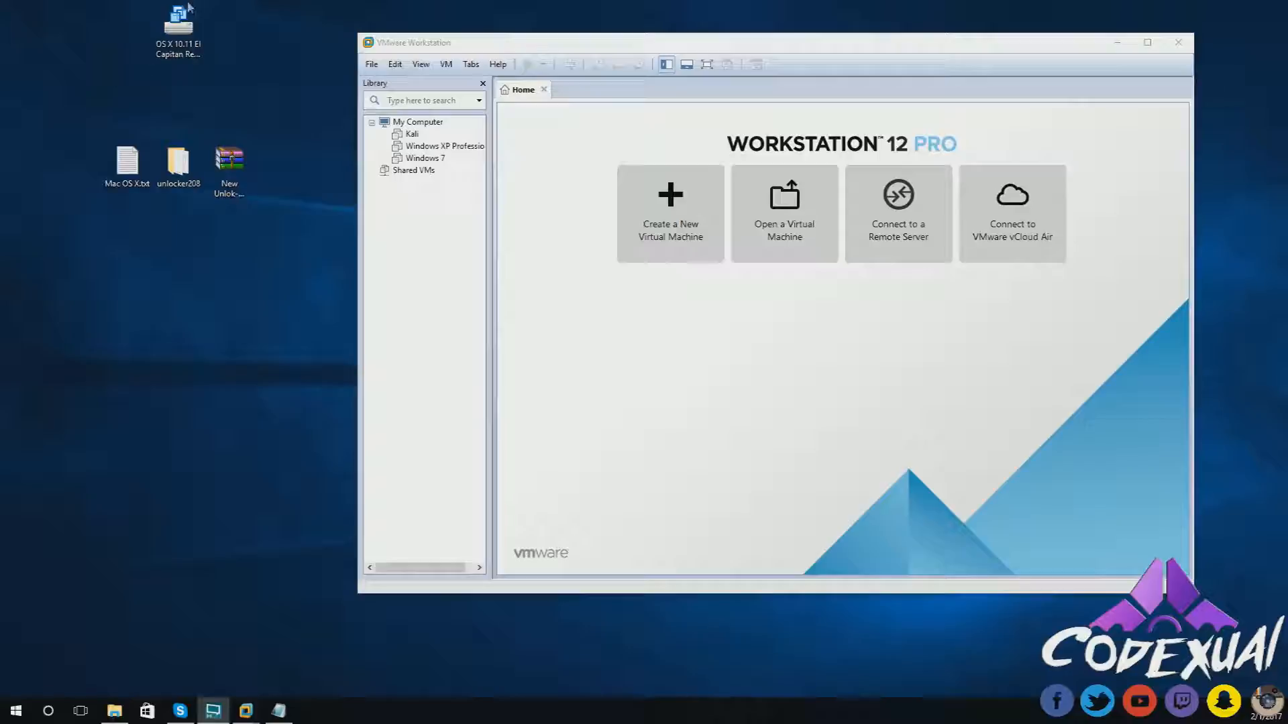
- Start a new virtual machine with Typical setup and the install-OS-later option
left_click_drag(616, 42, 566, 83)
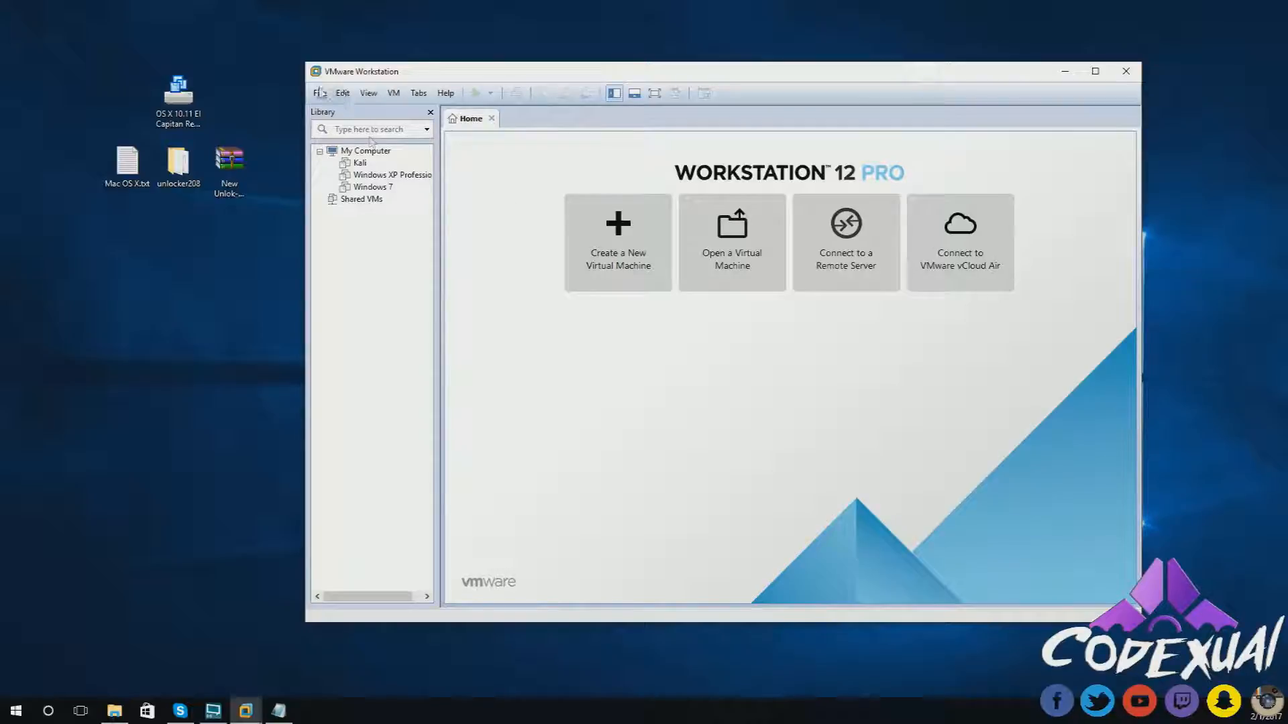
left_click(319, 93)
left_click(335, 111)
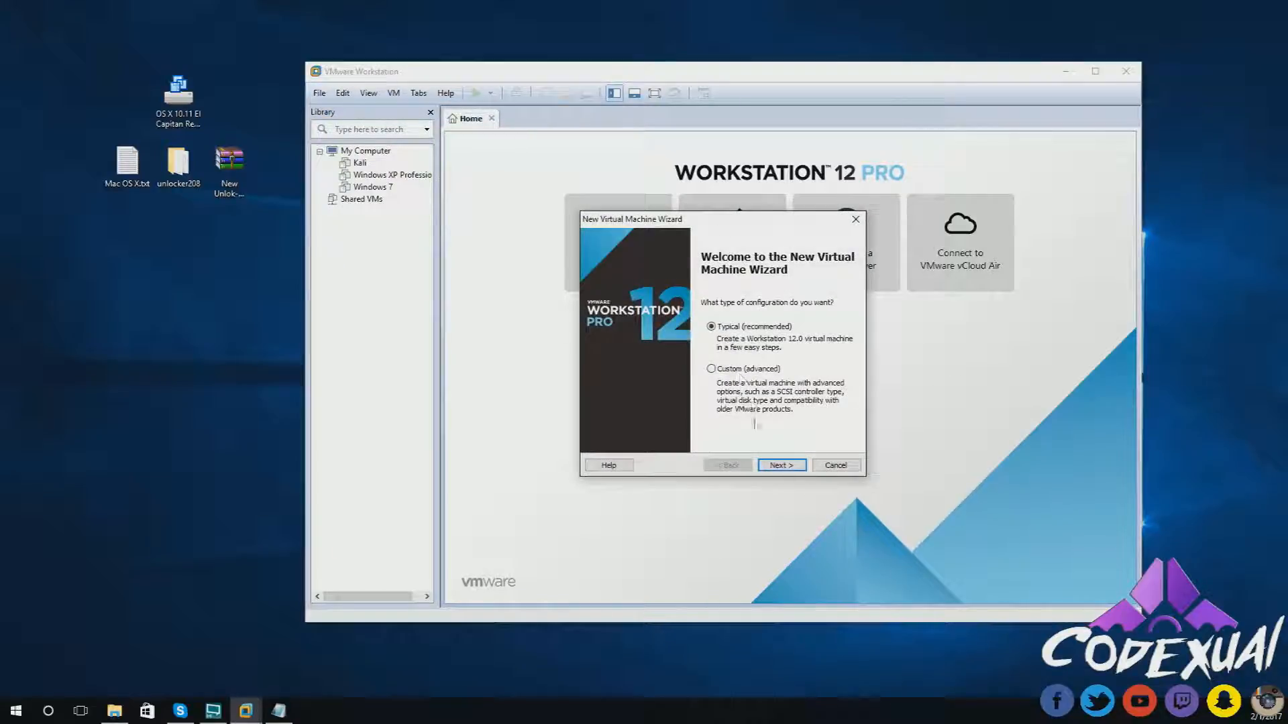
left_click(779, 465)
left_click(777, 466)
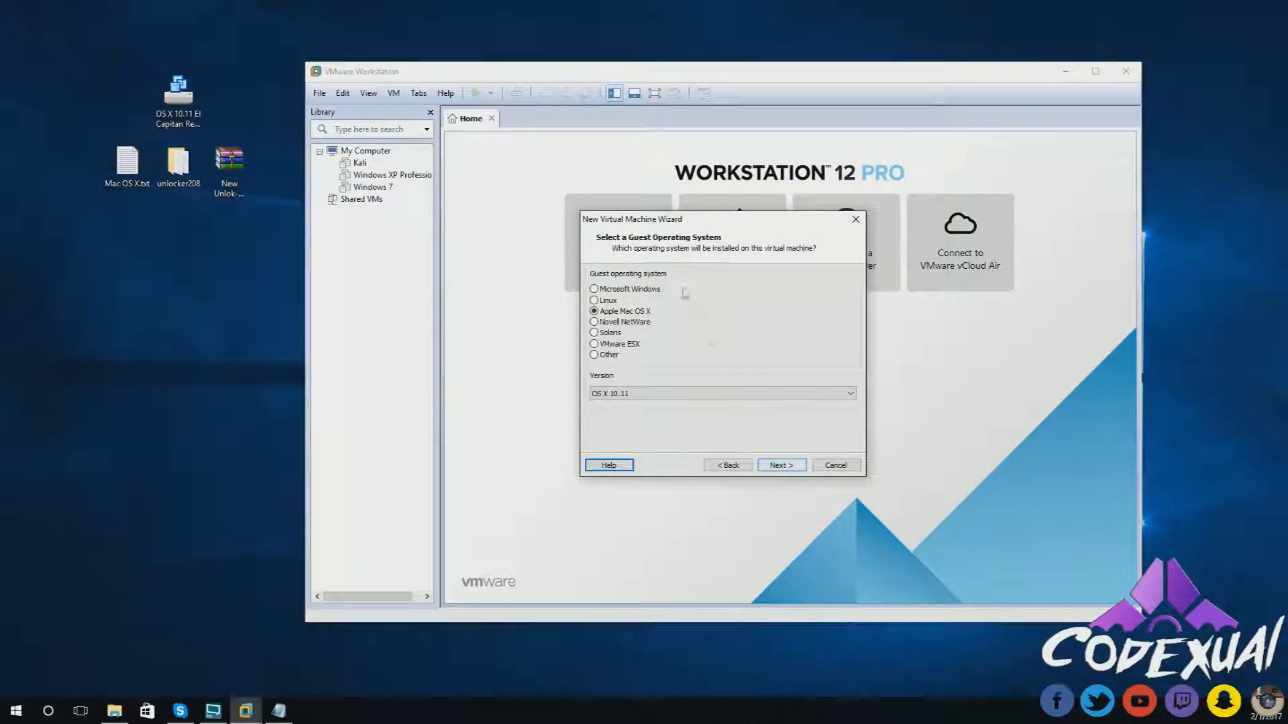
left_click_drag(650, 227, 632, 205)
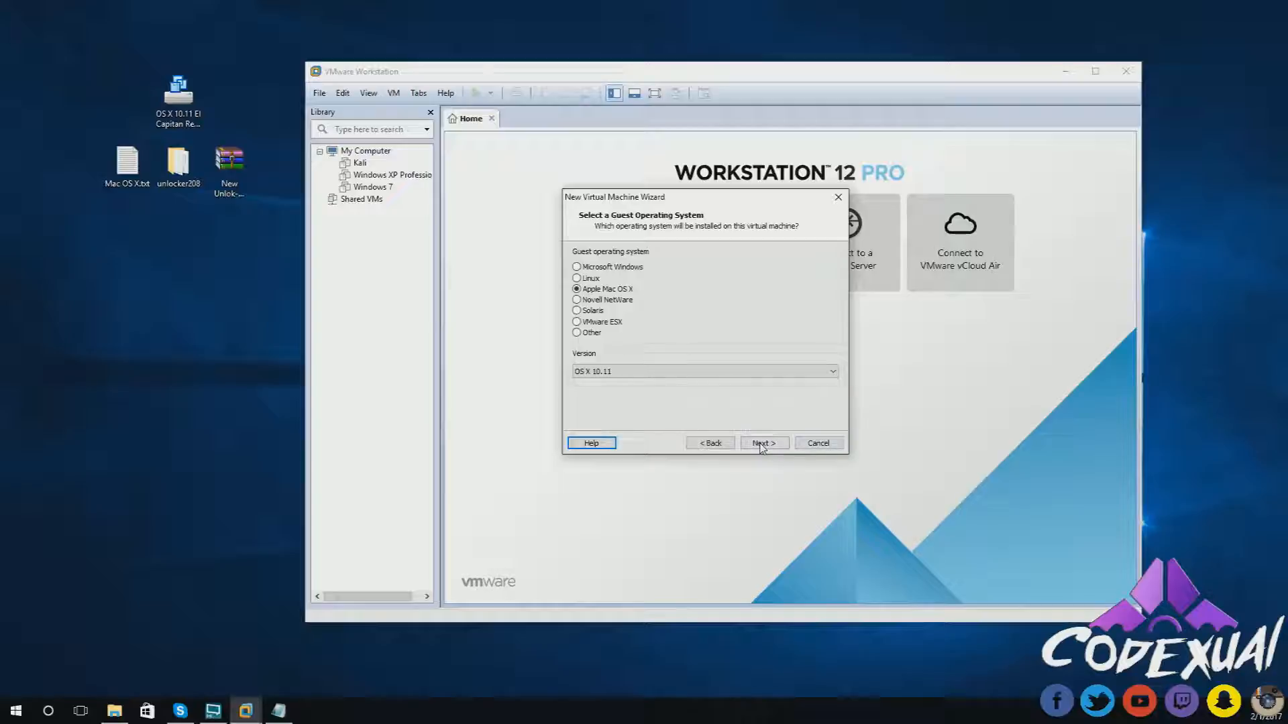
- Cancel the new virtual machine wizard and quit VMware Workstation
left_click(838, 197)
left_click_drag(1026, 71, 959, 90)
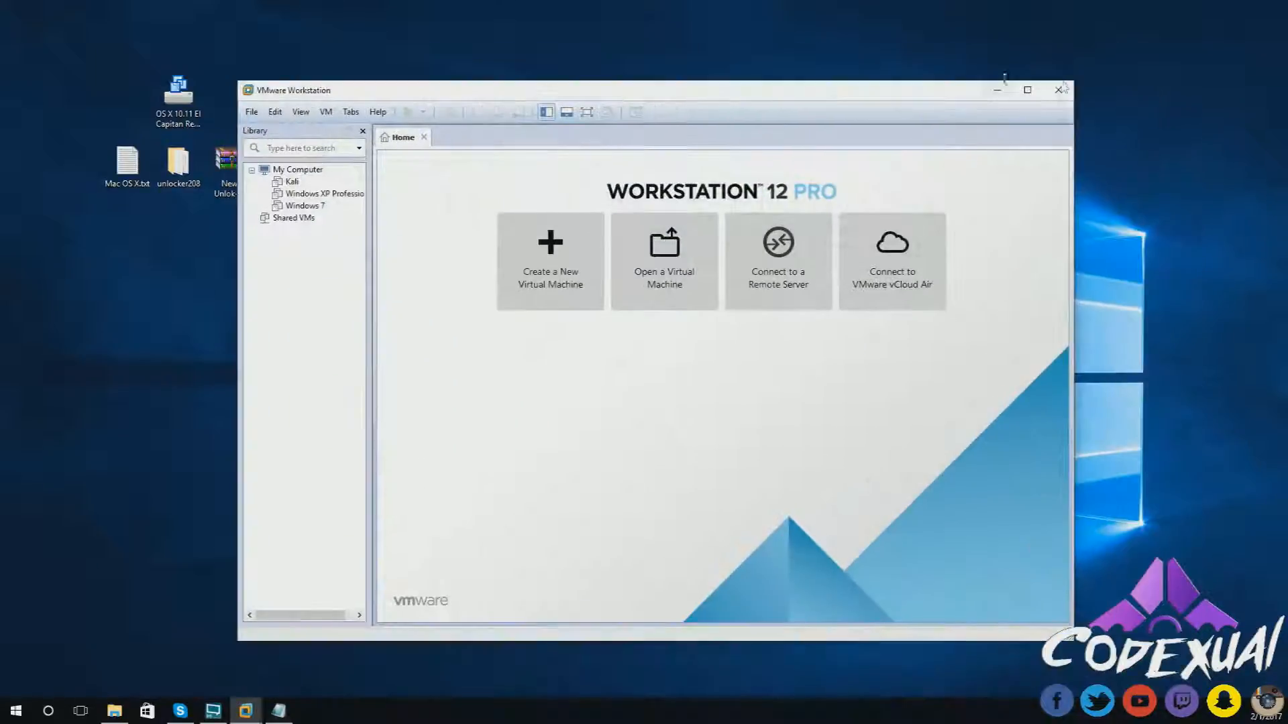
left_click(1058, 90)
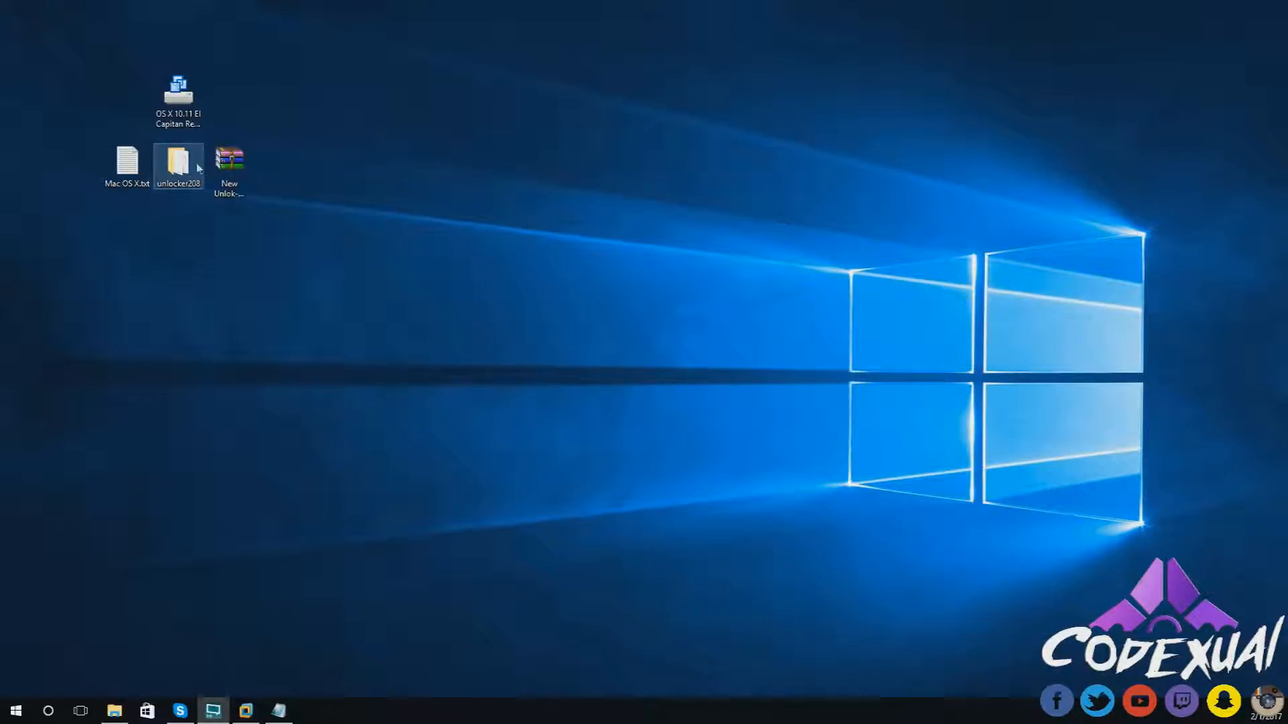
double_click(188, 166)
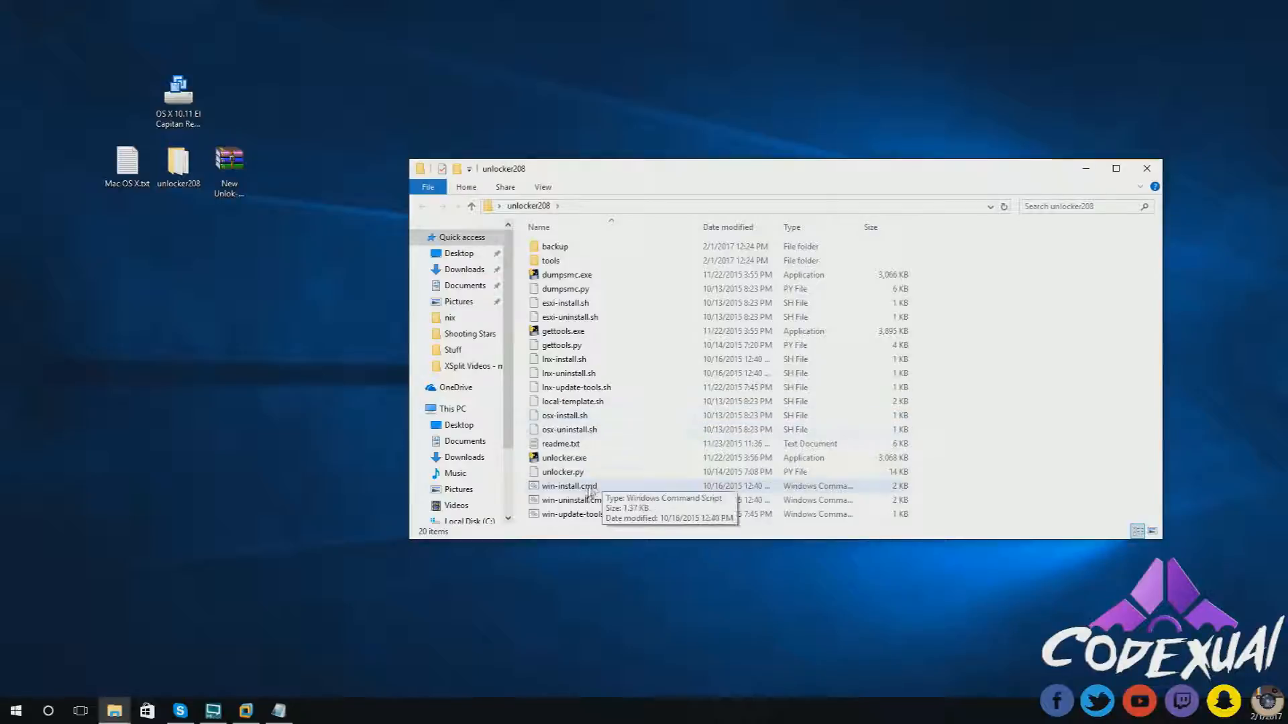
left_click(546, 491)
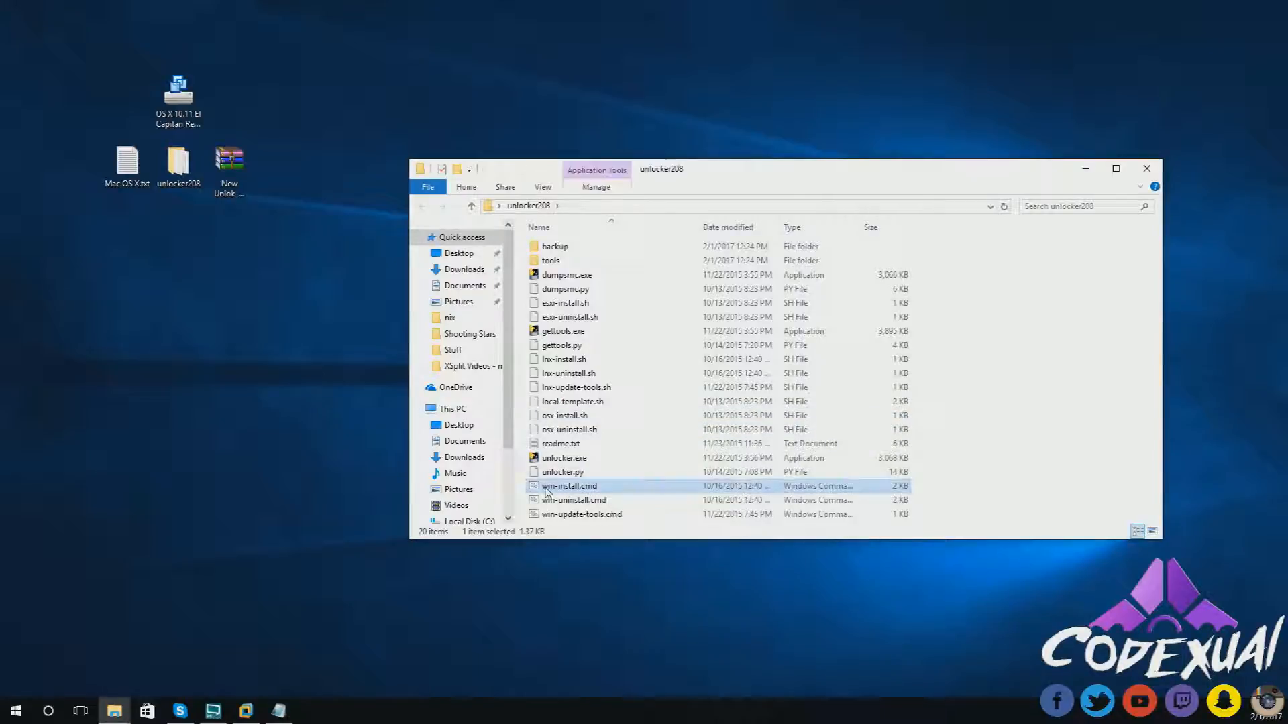
right_click(603, 492)
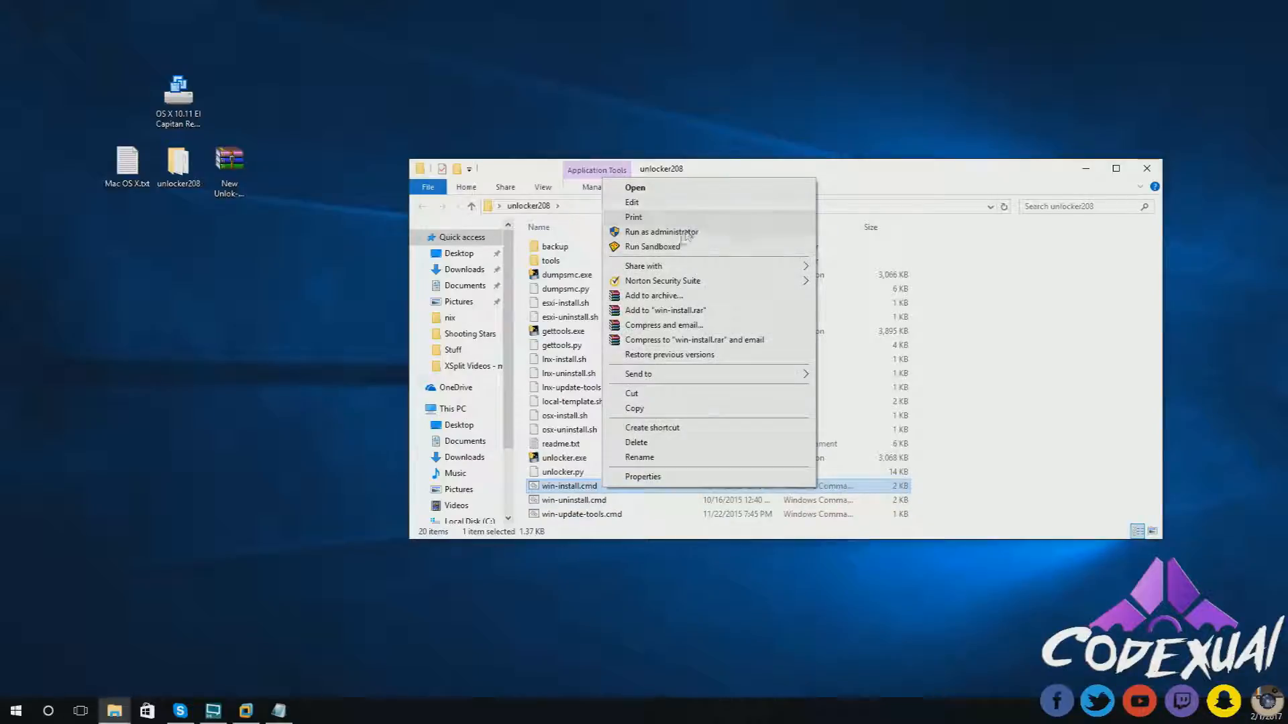
left_click(984, 284)
left_click_drag(954, 182, 888, 129)
left_click(1085, 115)
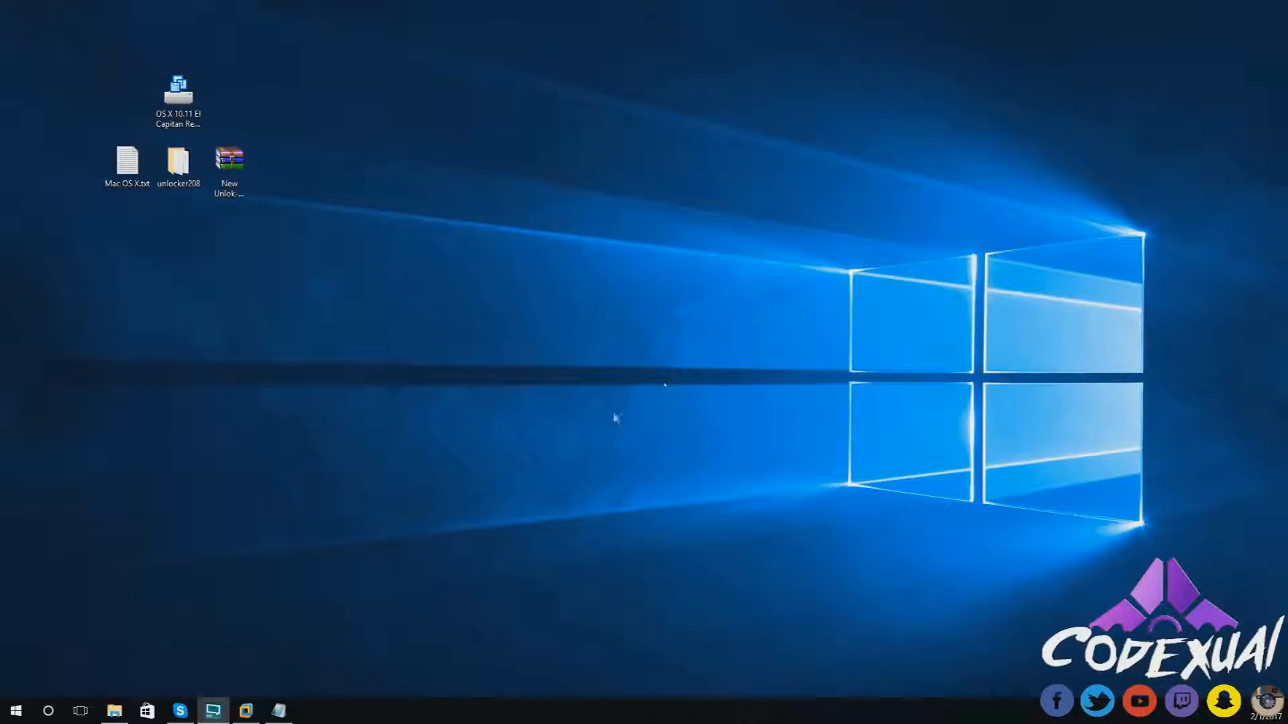
- Reopen VMware Workstation, restore its window, and start a new virtual machine
left_click(248, 712)
left_click_drag(334, 6, 641, 33)
left_click_drag(544, 34, 540, 78)
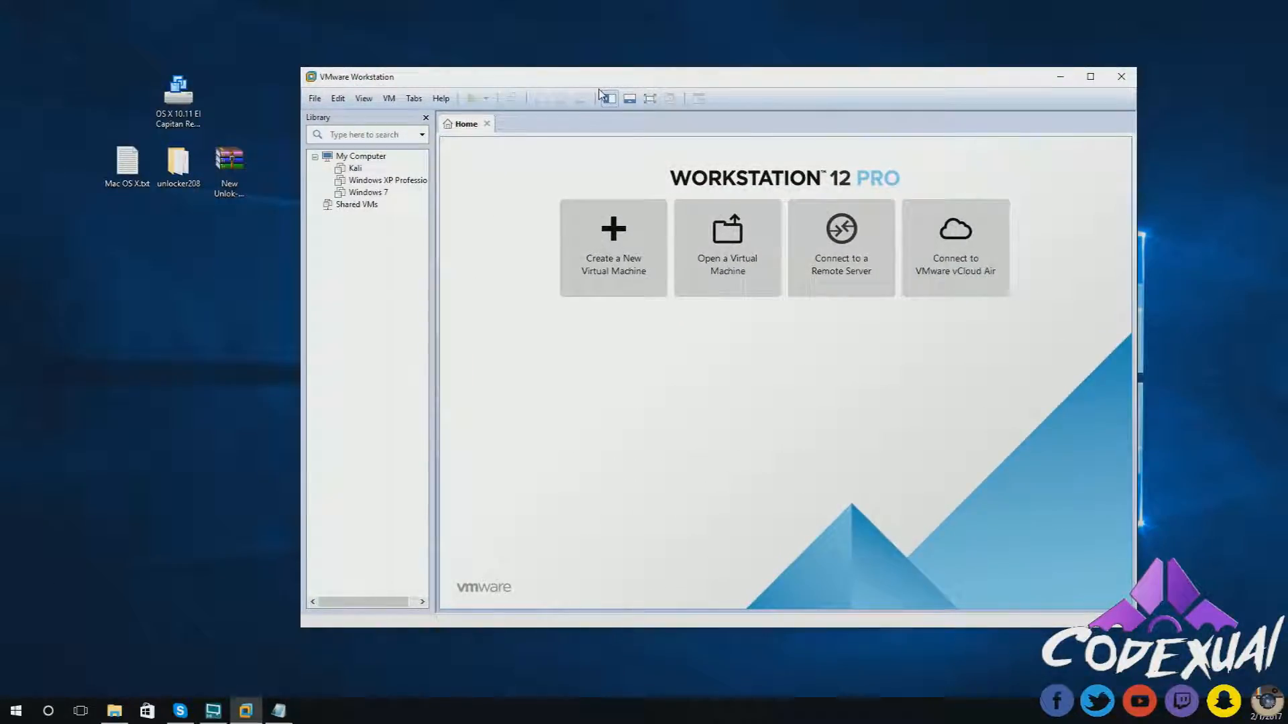
left_click(314, 97)
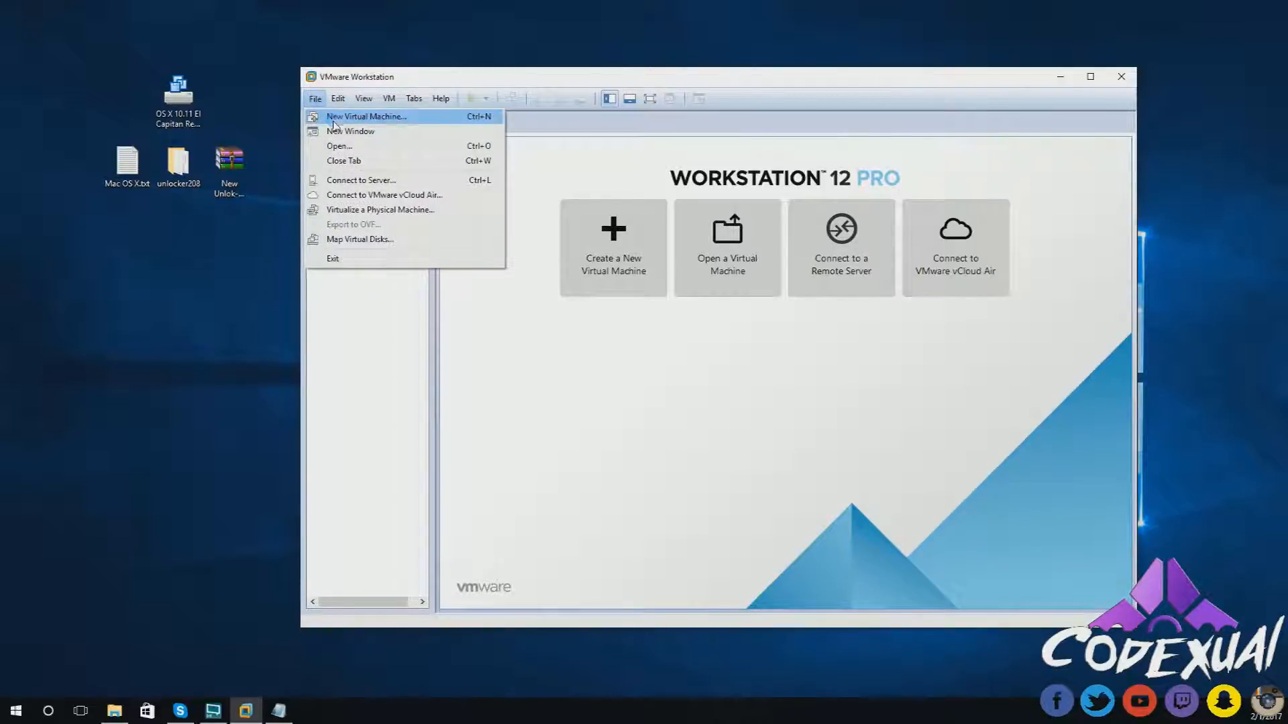
left_click(333, 118)
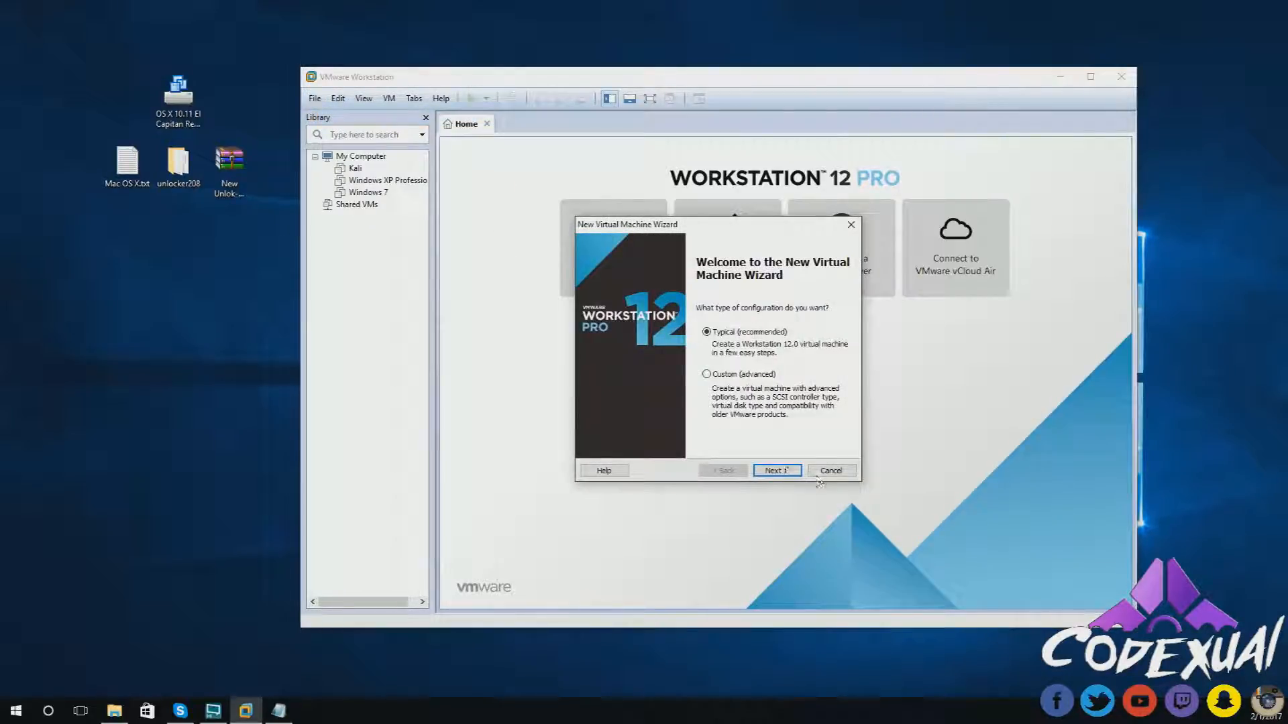
- Choose Typical, install the OS later, and set the guest to Apple Mac OS X 10.11
left_click(776, 470)
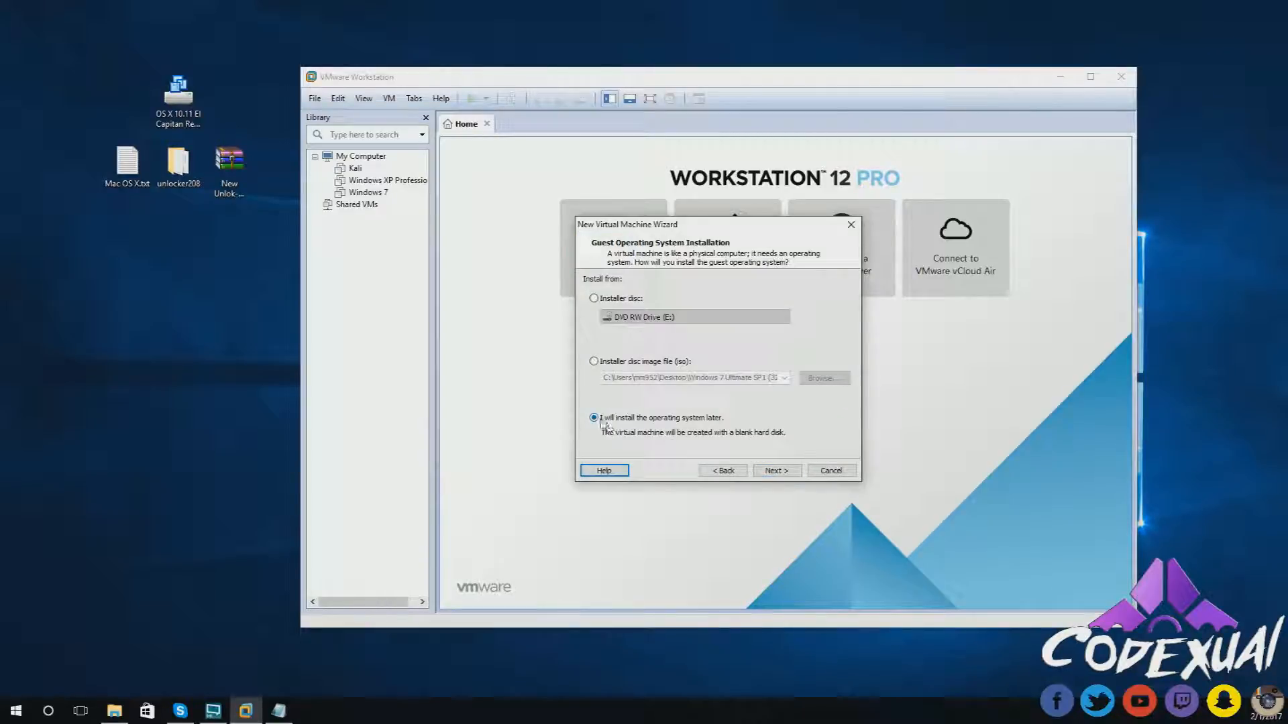
left_click(770, 472)
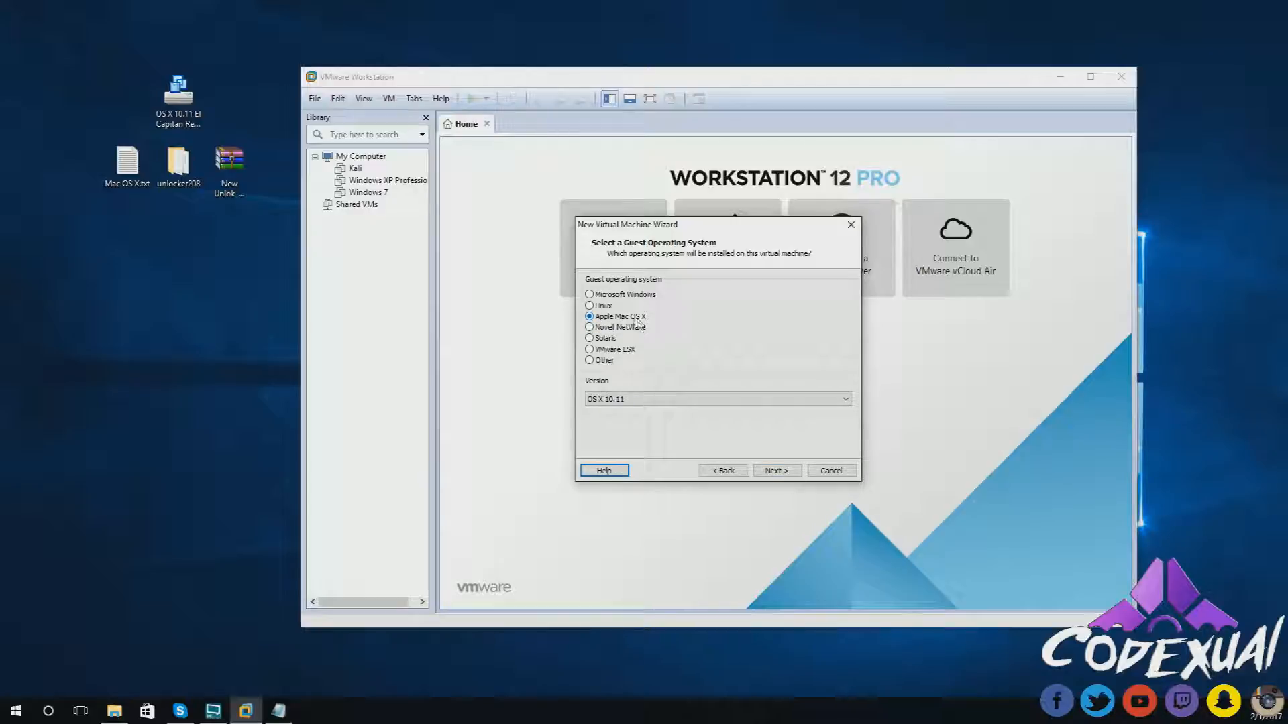
left_click(668, 399)
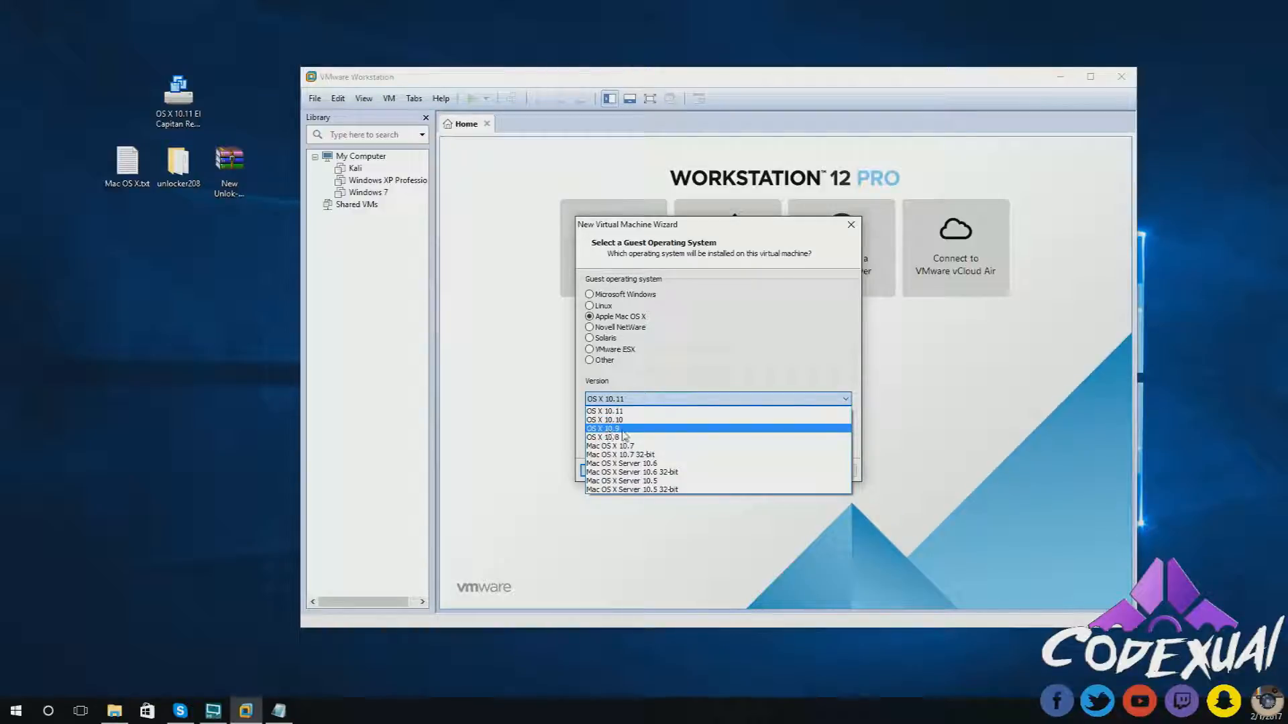
left_click(614, 411)
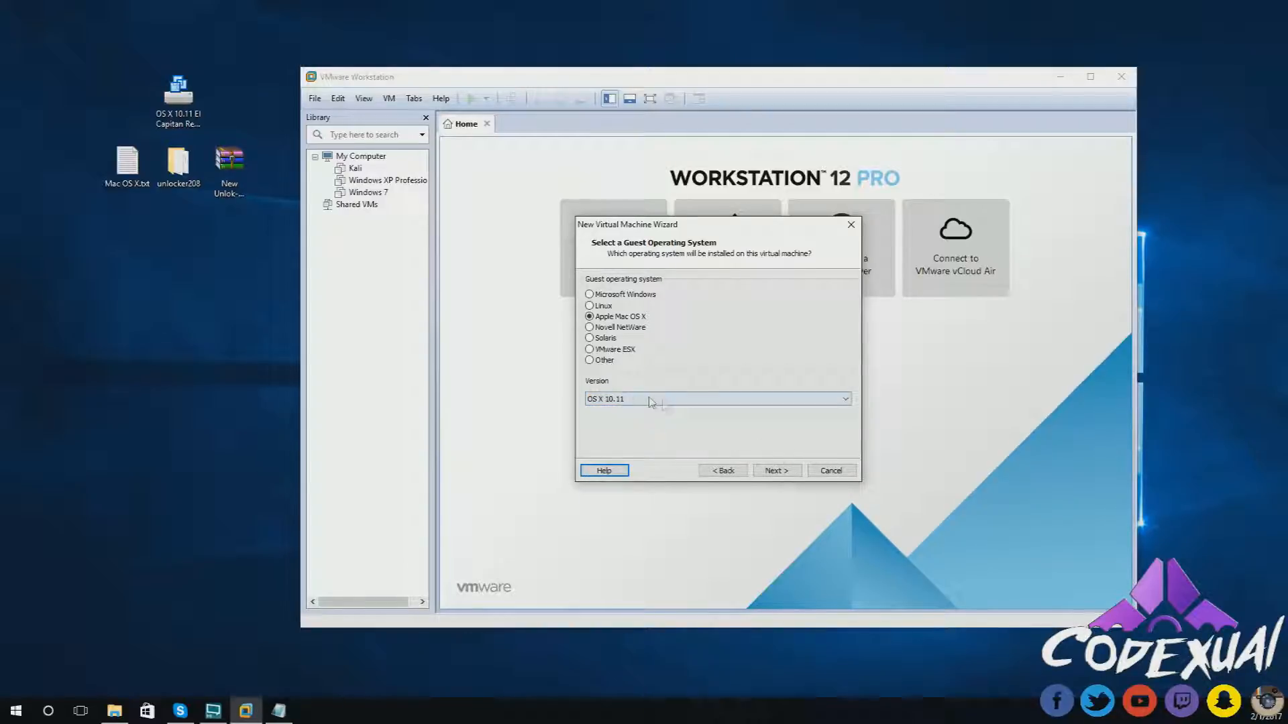
left_click(769, 472)
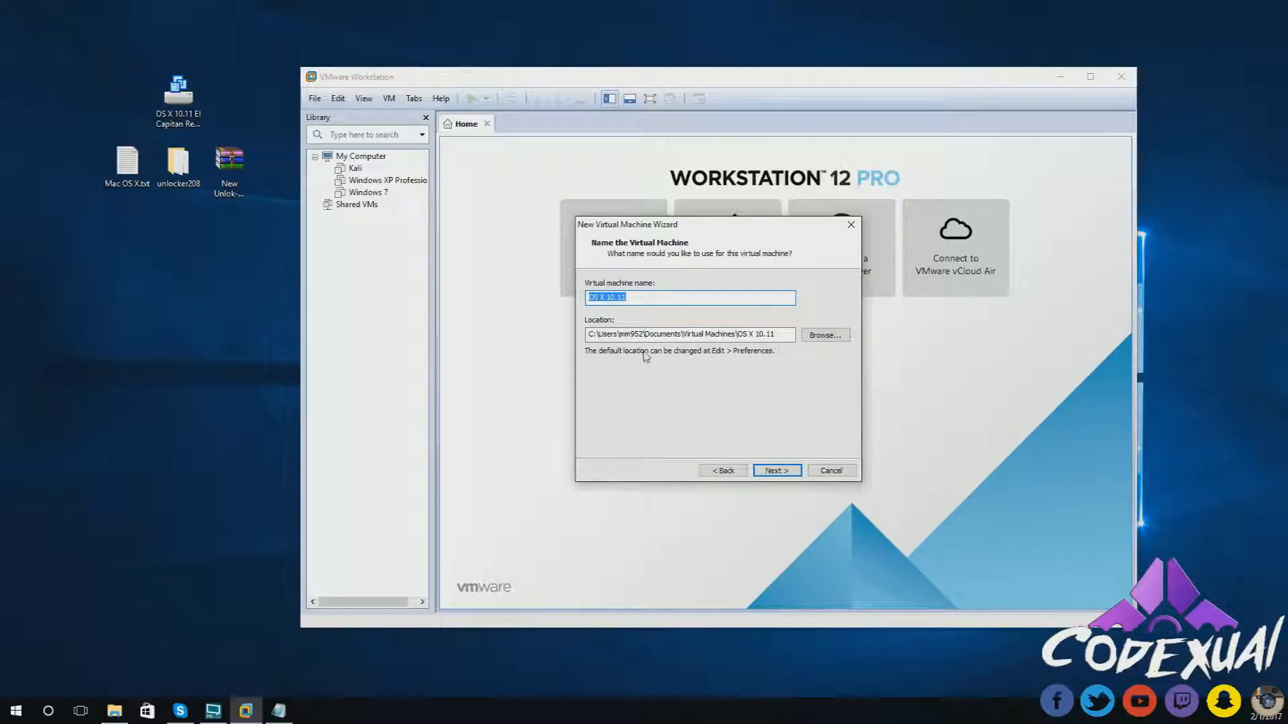
- Copy the virtual machine's Location path to the clipboard
left_click_drag(685, 334, 593, 333)
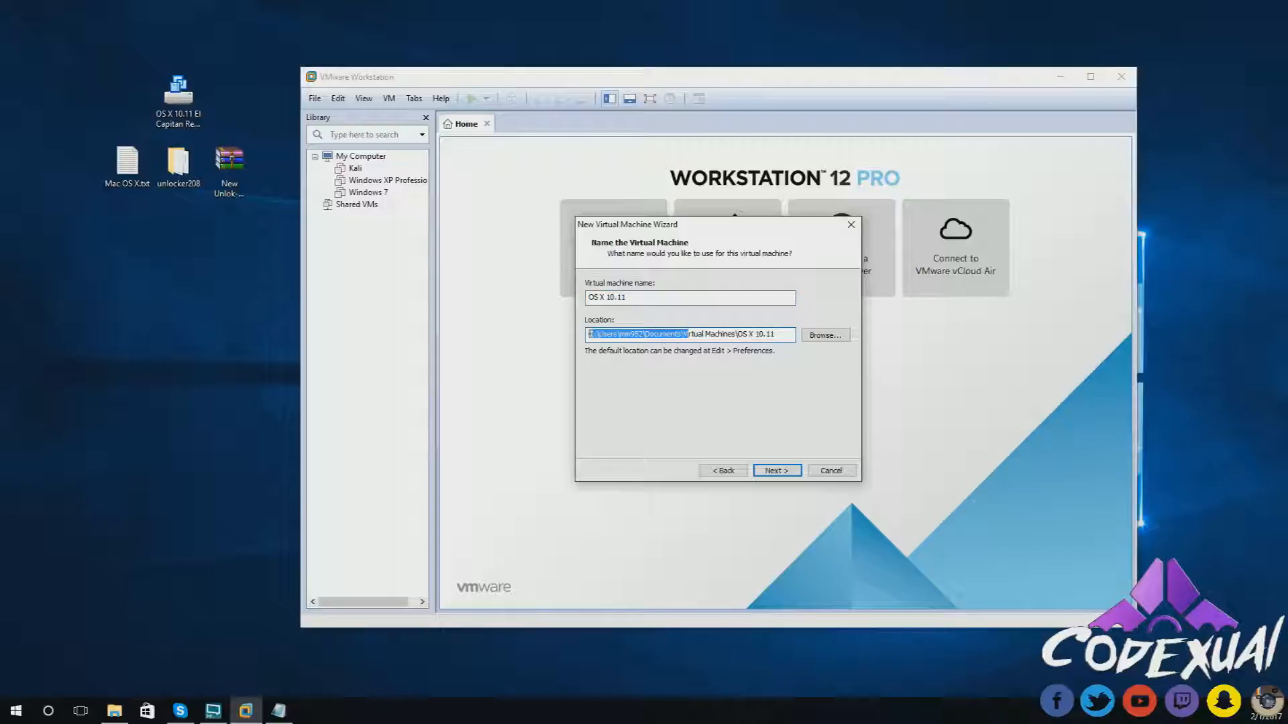
left_click(643, 333)
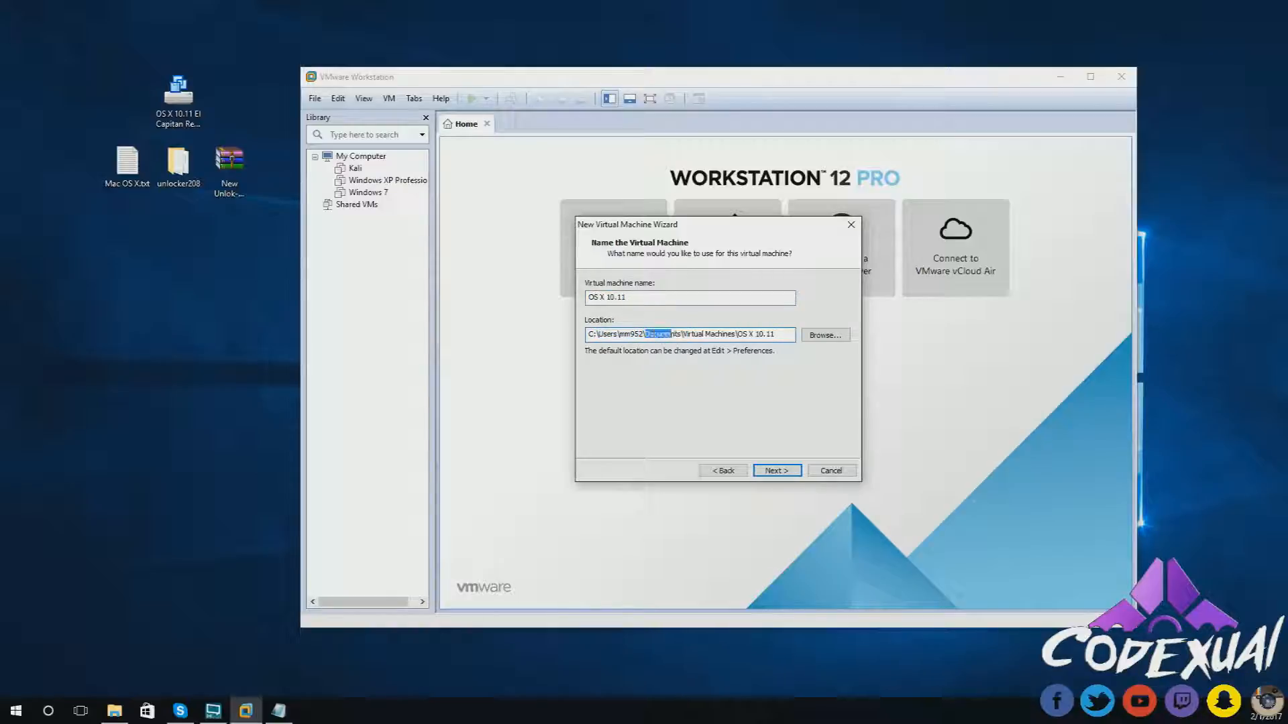
left_click_drag(691, 333, 588, 333)
right_click(606, 338)
left_click(640, 379)
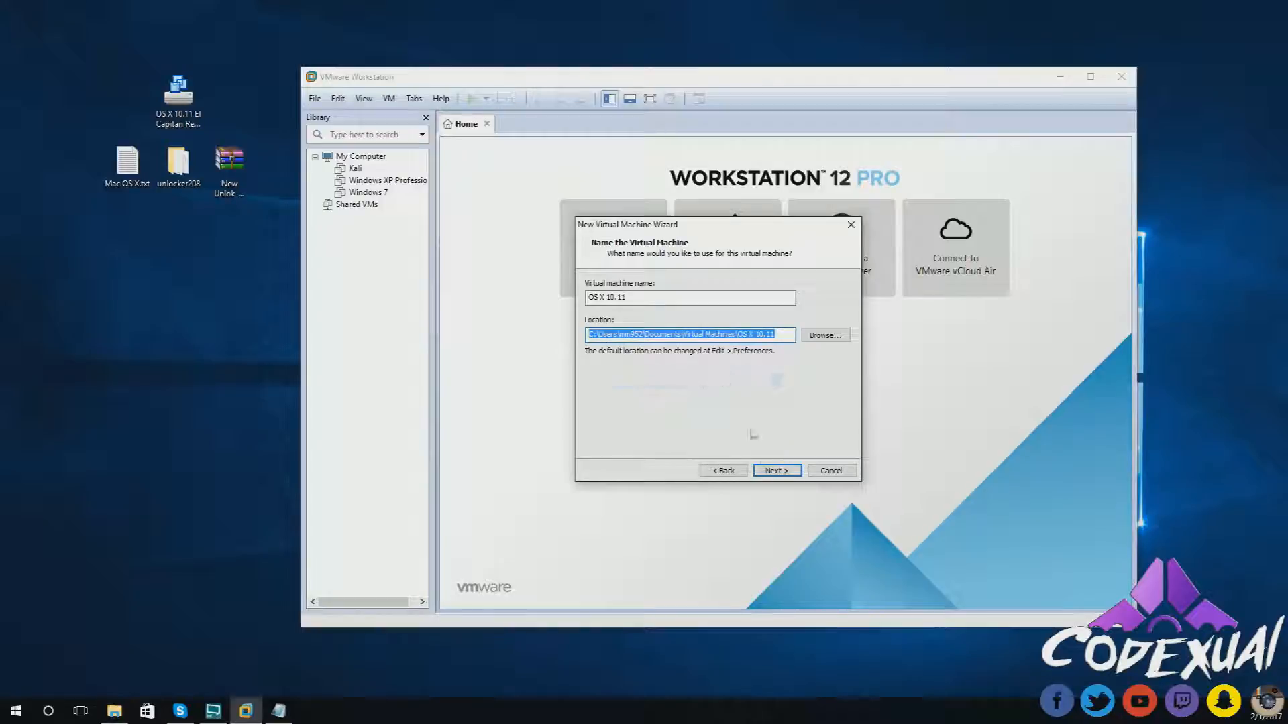
- Keep the default name and a 40 GB single-file disk, then finish creating the VM
left_click(768, 471)
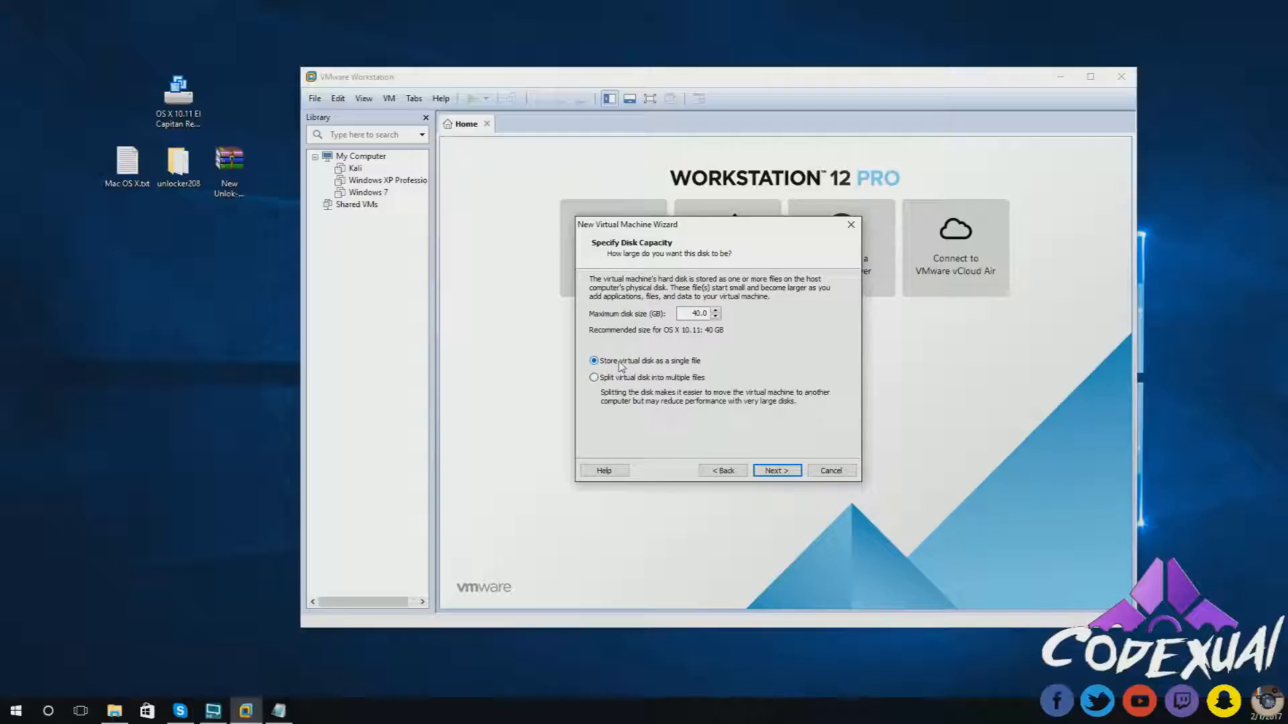
left_click(766, 475)
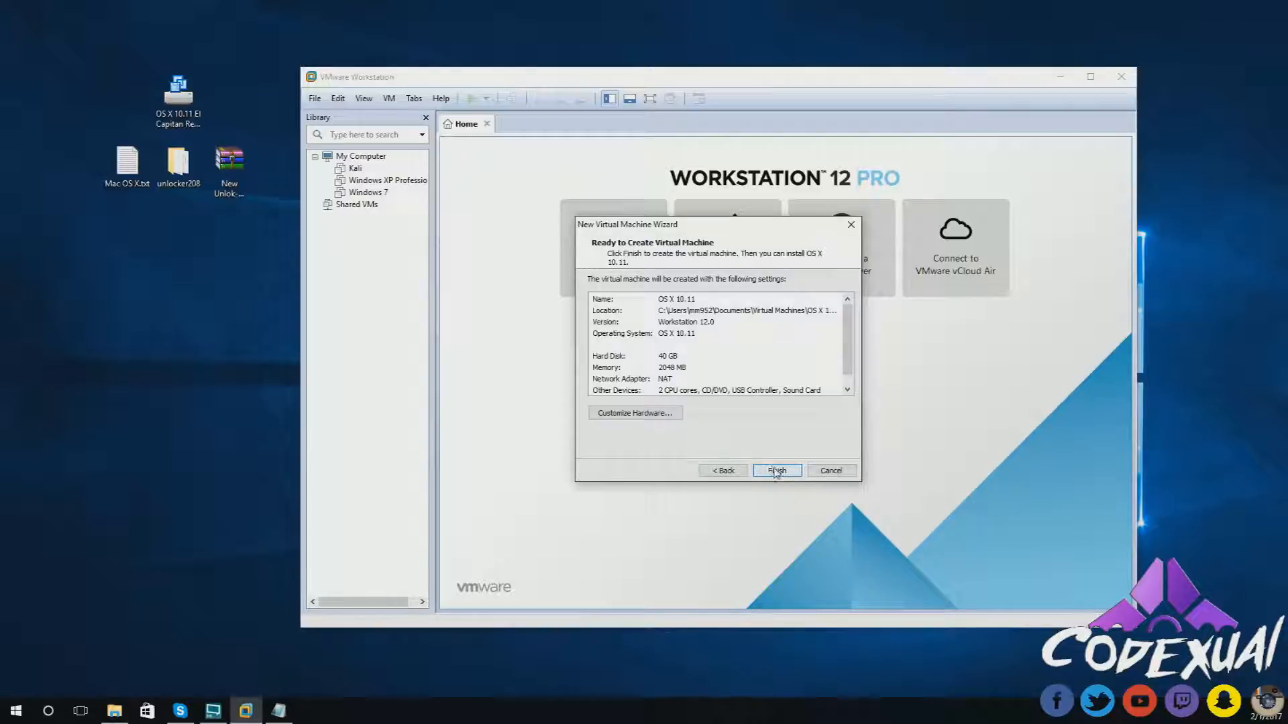
left_click(775, 471)
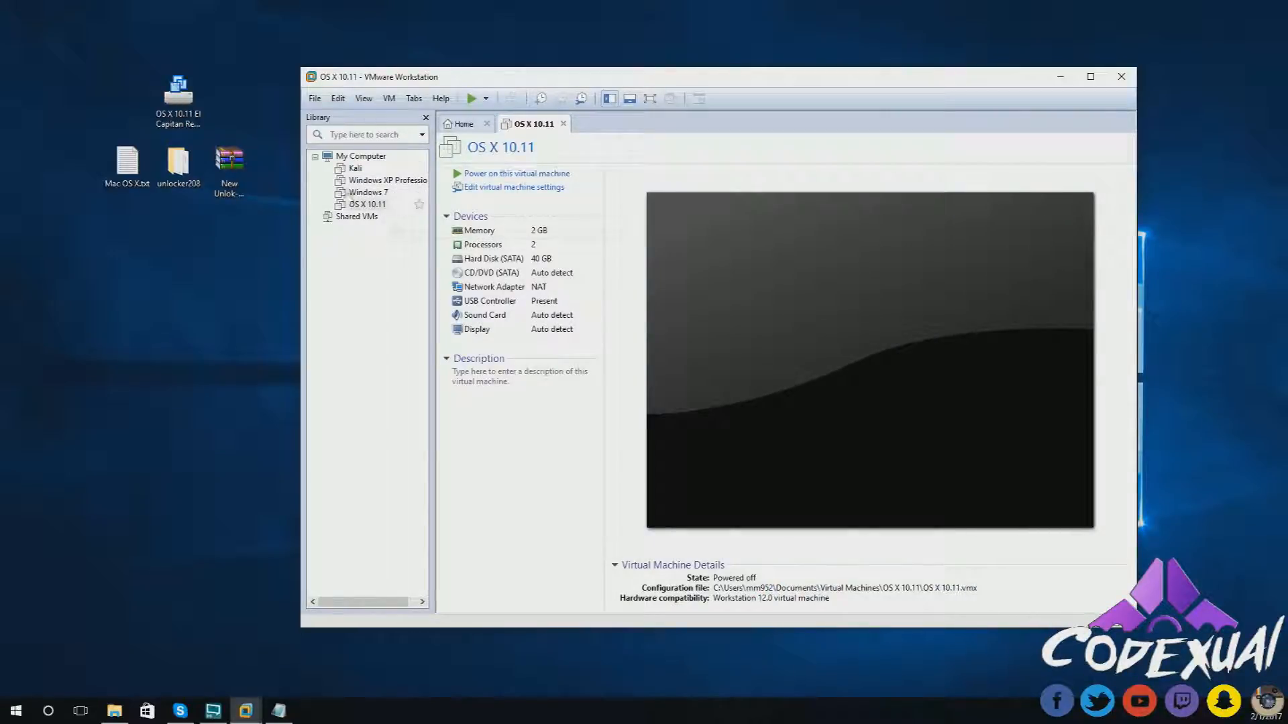
- Open the OS X 10.11 machine's hardware settings and raise memory to 8 GB
left_click(504, 190)
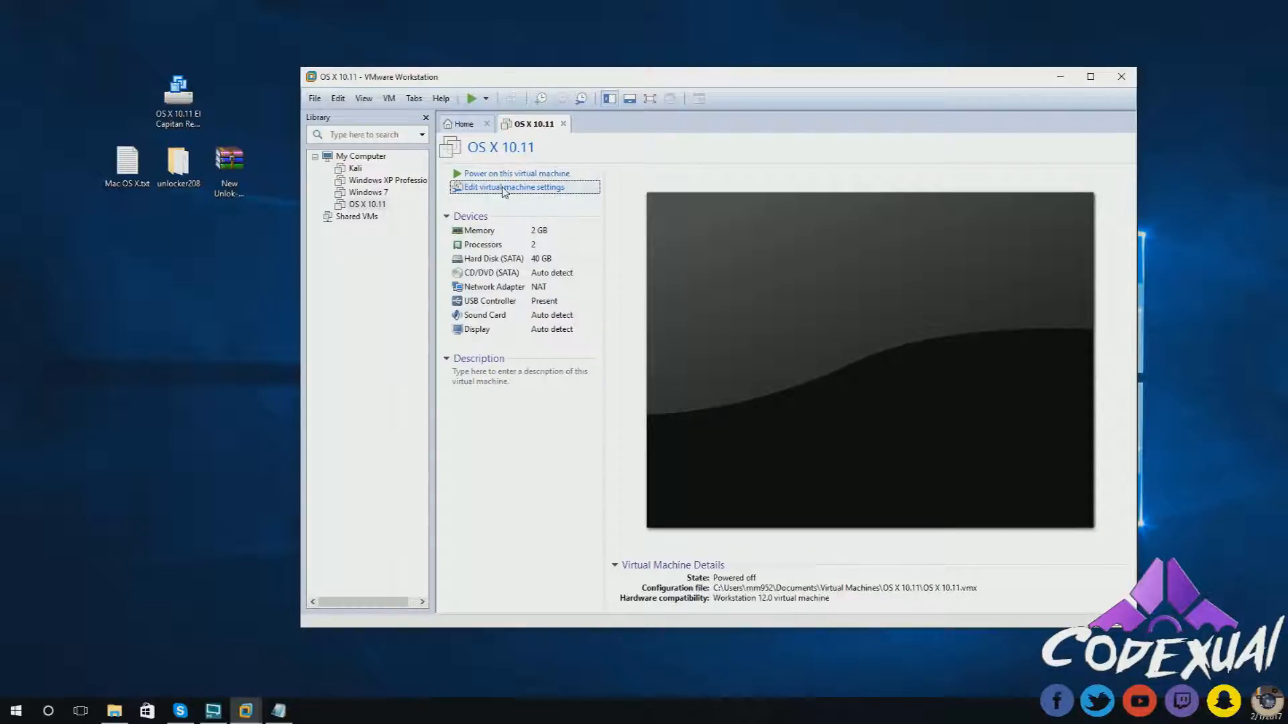
left_click(596, 217)
left_click(591, 210)
left_click(582, 219)
left_click(582, 211)
left_click(582, 219)
left_click(582, 209)
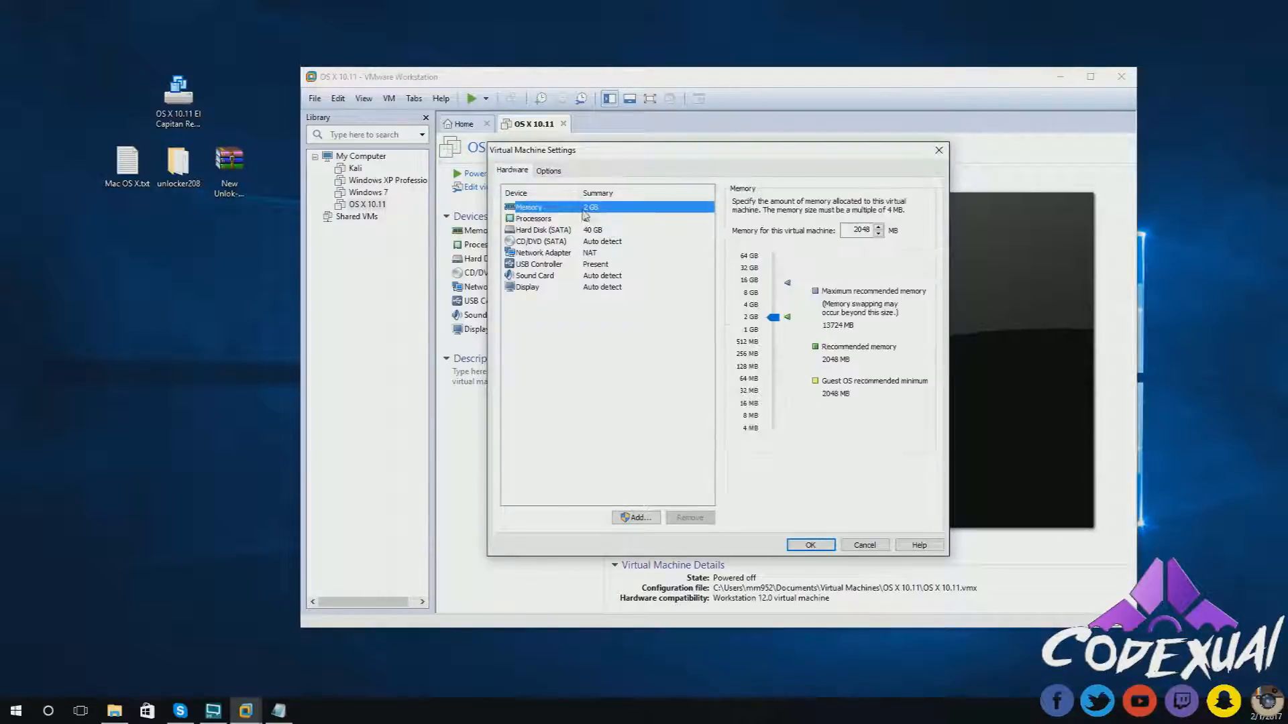
left_click_drag(773, 318, 770, 296)
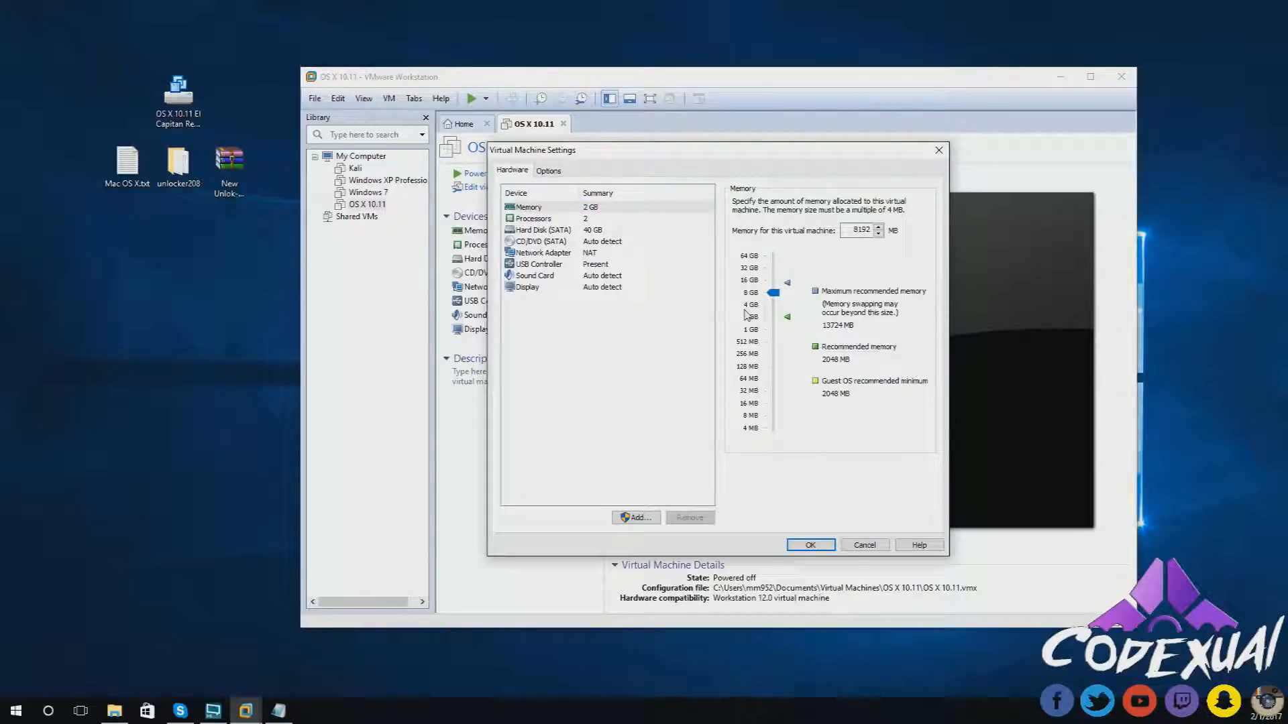
- Set the processor count to 4 and remove the original 40 GB hard disk
left_click(586, 219)
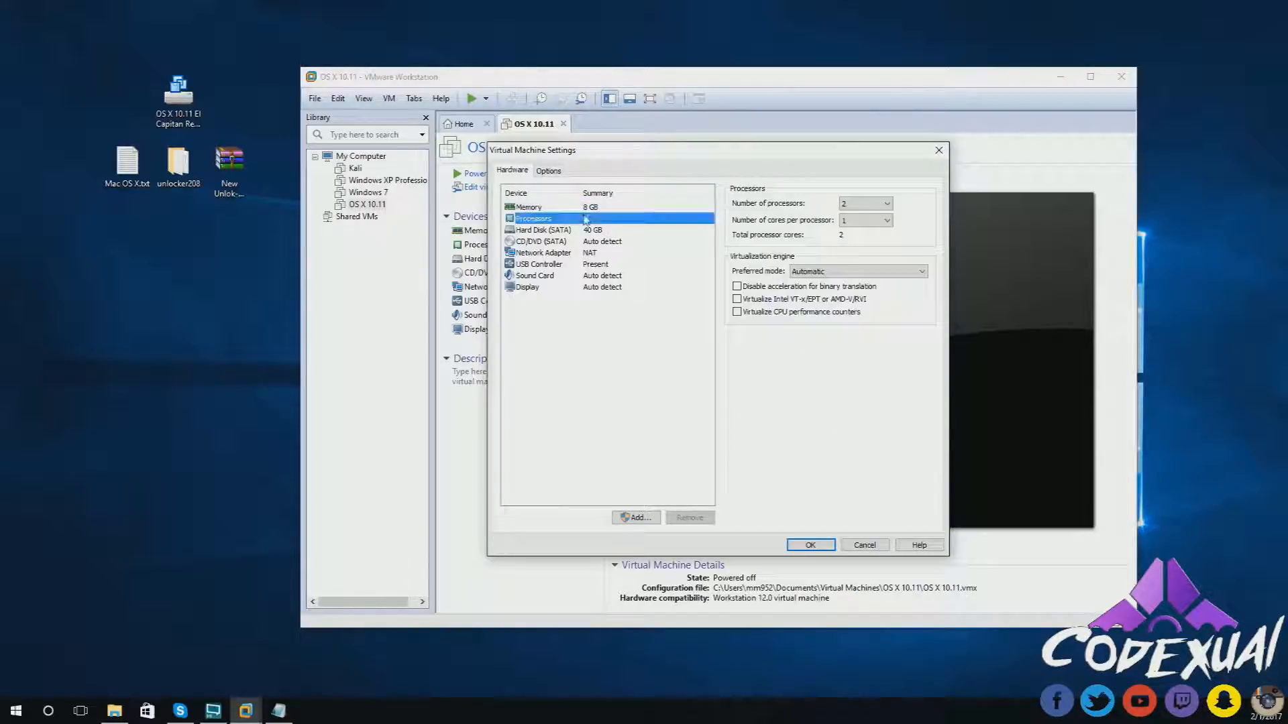
left_click(851, 205)
left_click(855, 234)
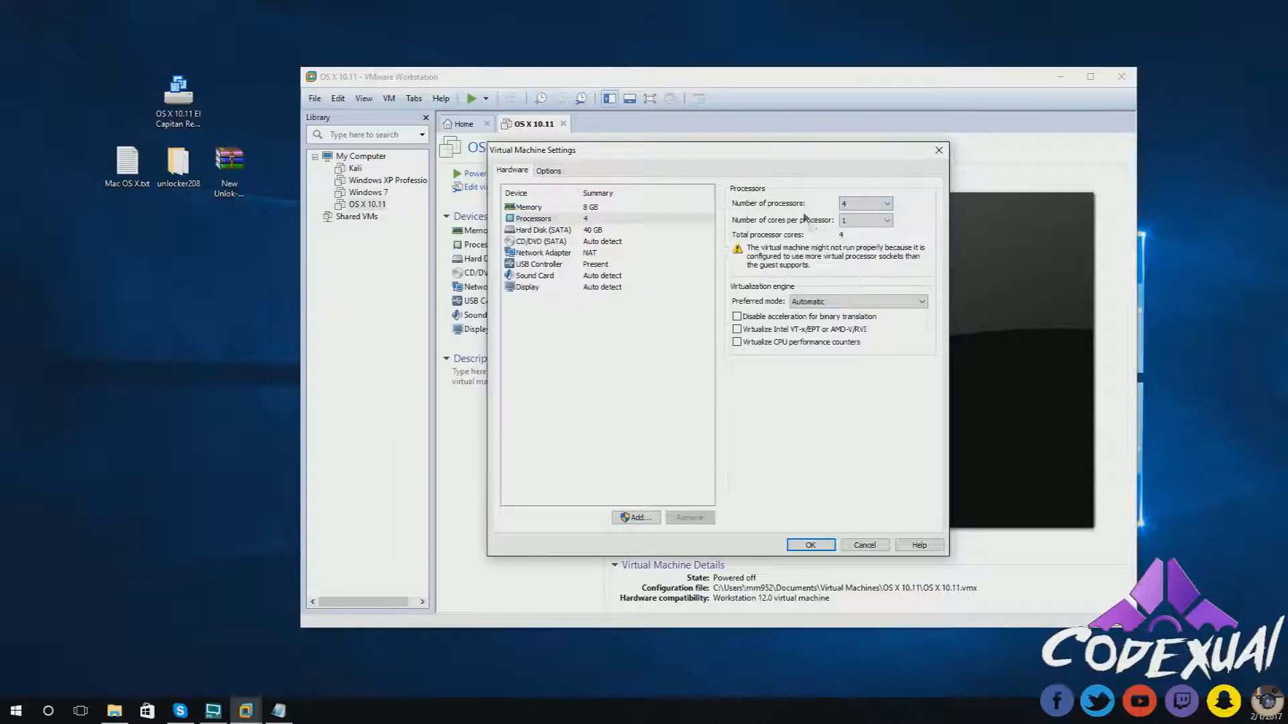
left_click(565, 231)
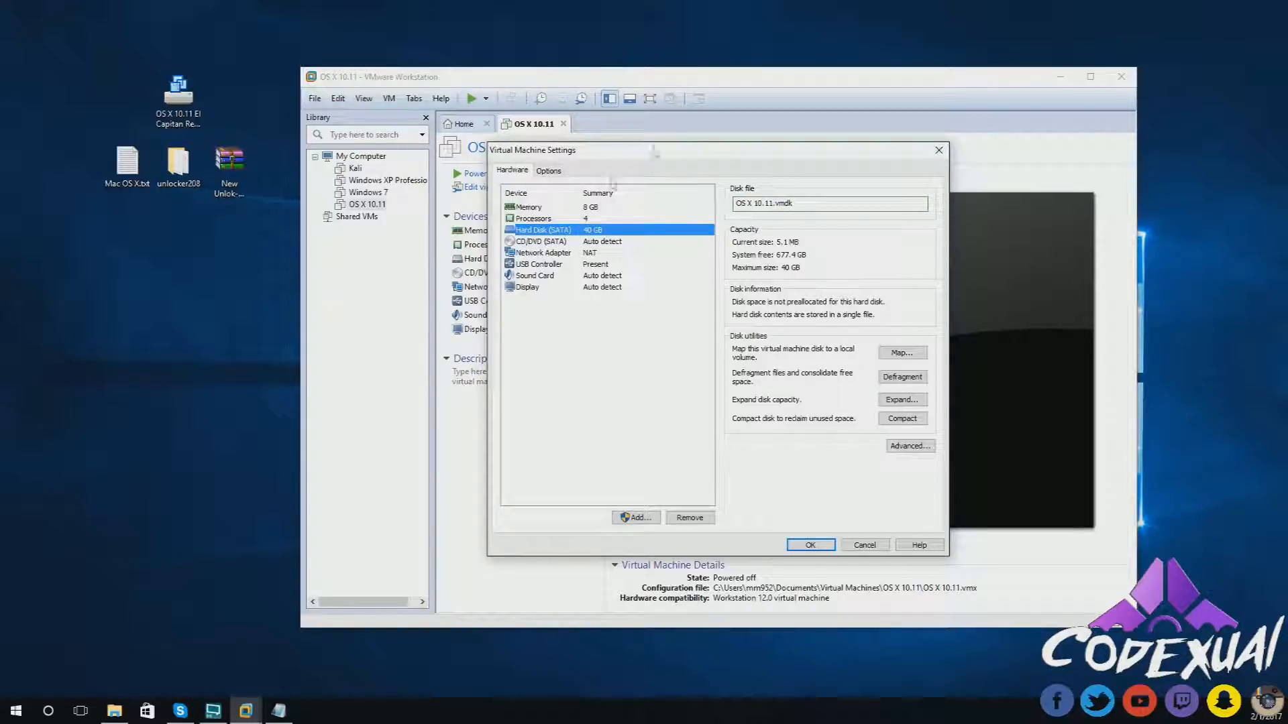
left_click(690, 518)
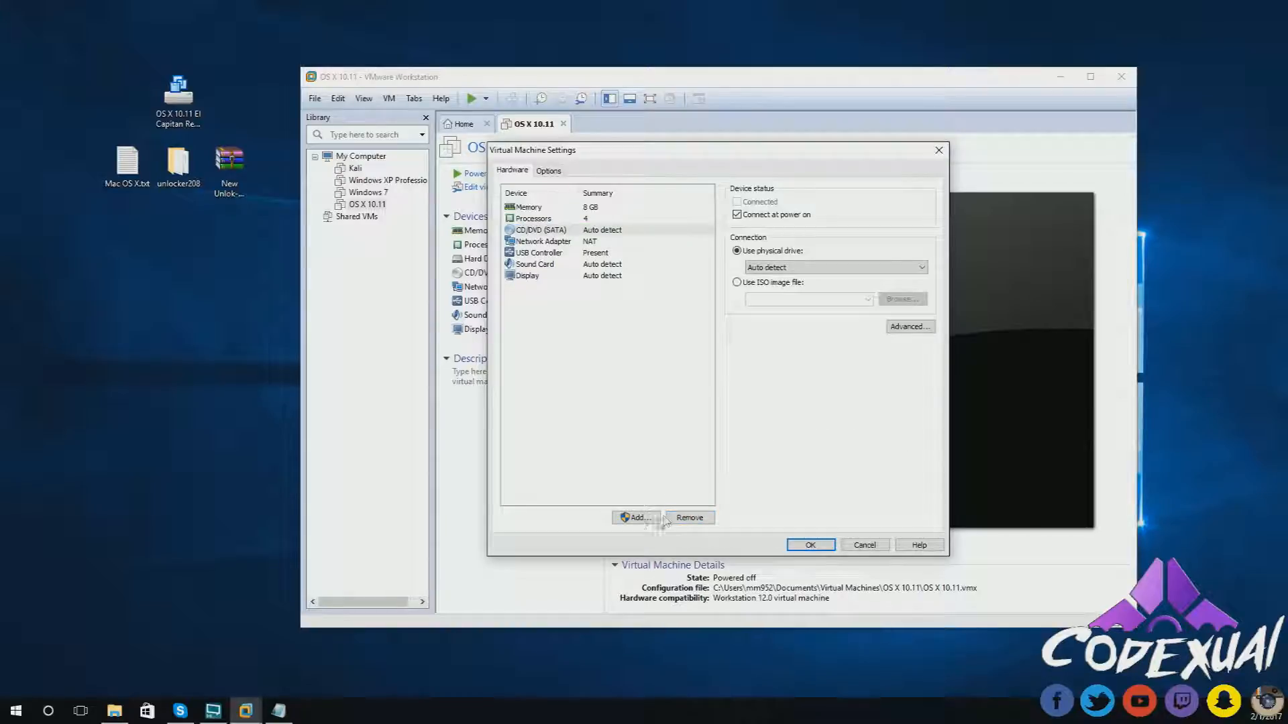
- Add a SATA hard disk using an existing virtual disk, advancing to the file selection page
left_click(636, 518)
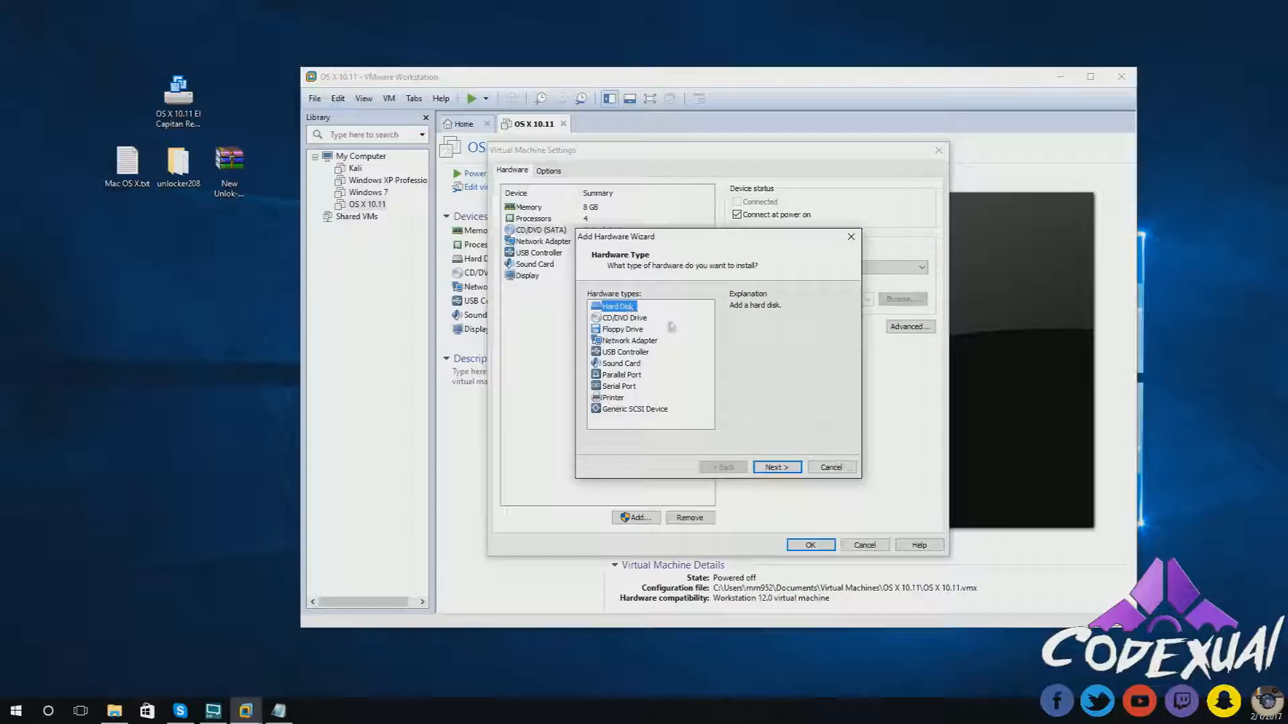
left_click(782, 468)
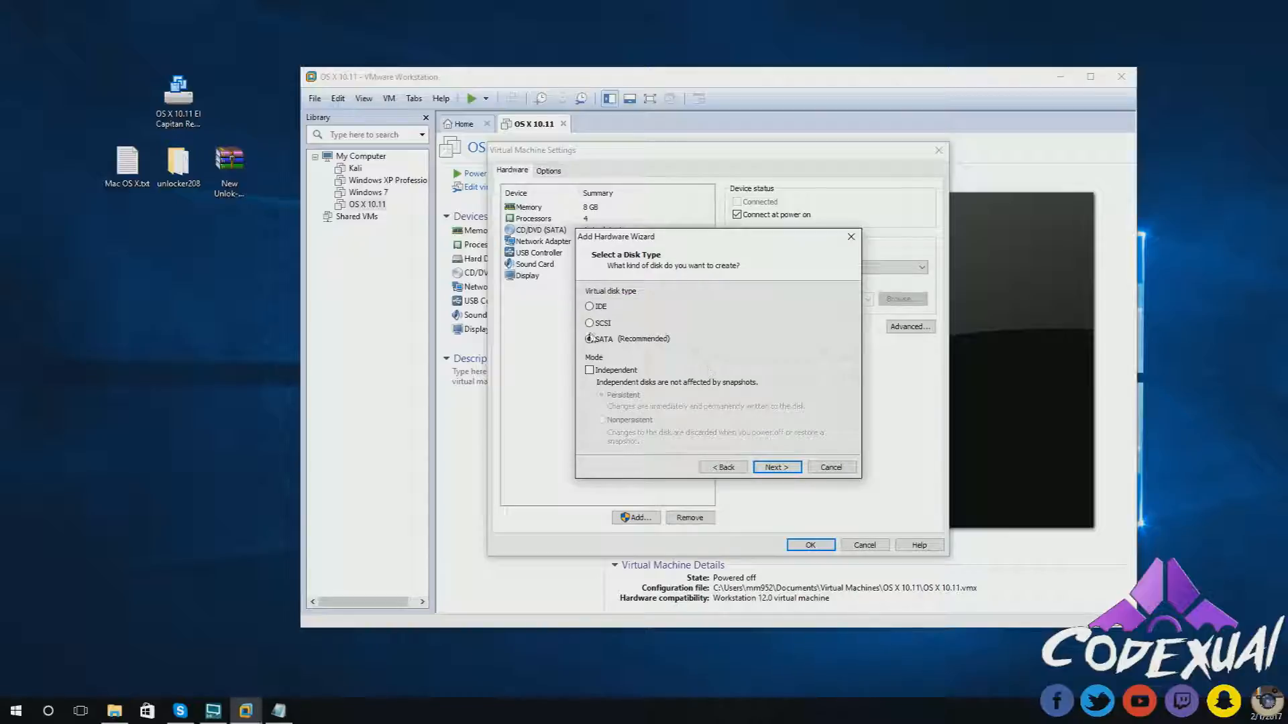
left_click(774, 467)
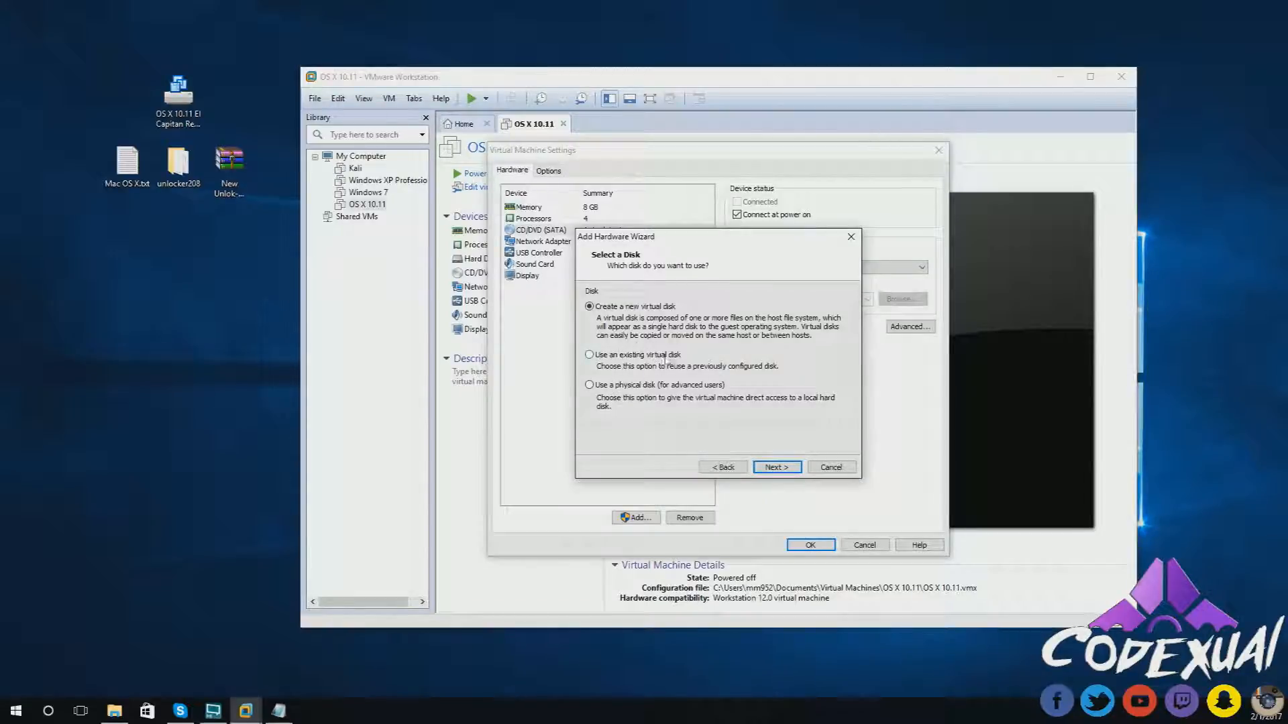
left_click(614, 356)
left_click(776, 468)
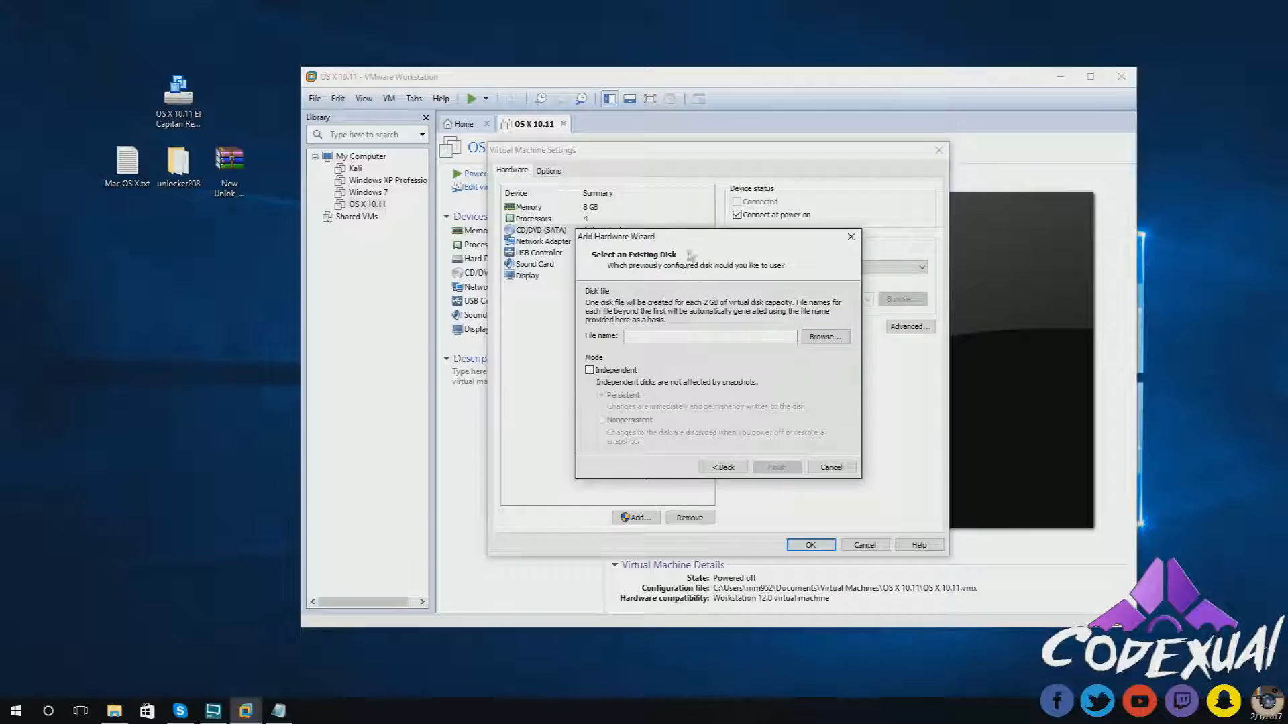
- Select the El Capitan disk file on the desktop and bring up File Explorer
left_click_drag(692, 237, 704, 216)
left_click_drag(237, 44, 154, 129)
left_click_drag(109, 49, 165, 122)
left_click_drag(213, 38, 153, 114)
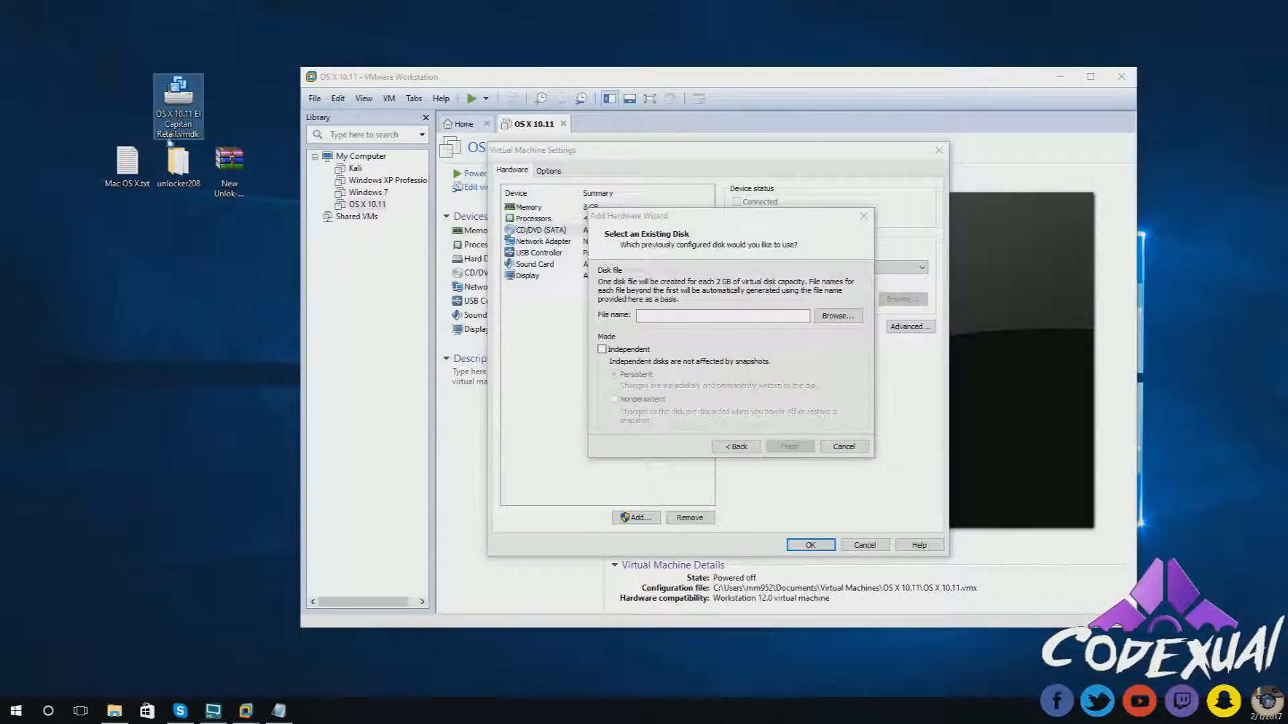
left_click(144, 109)
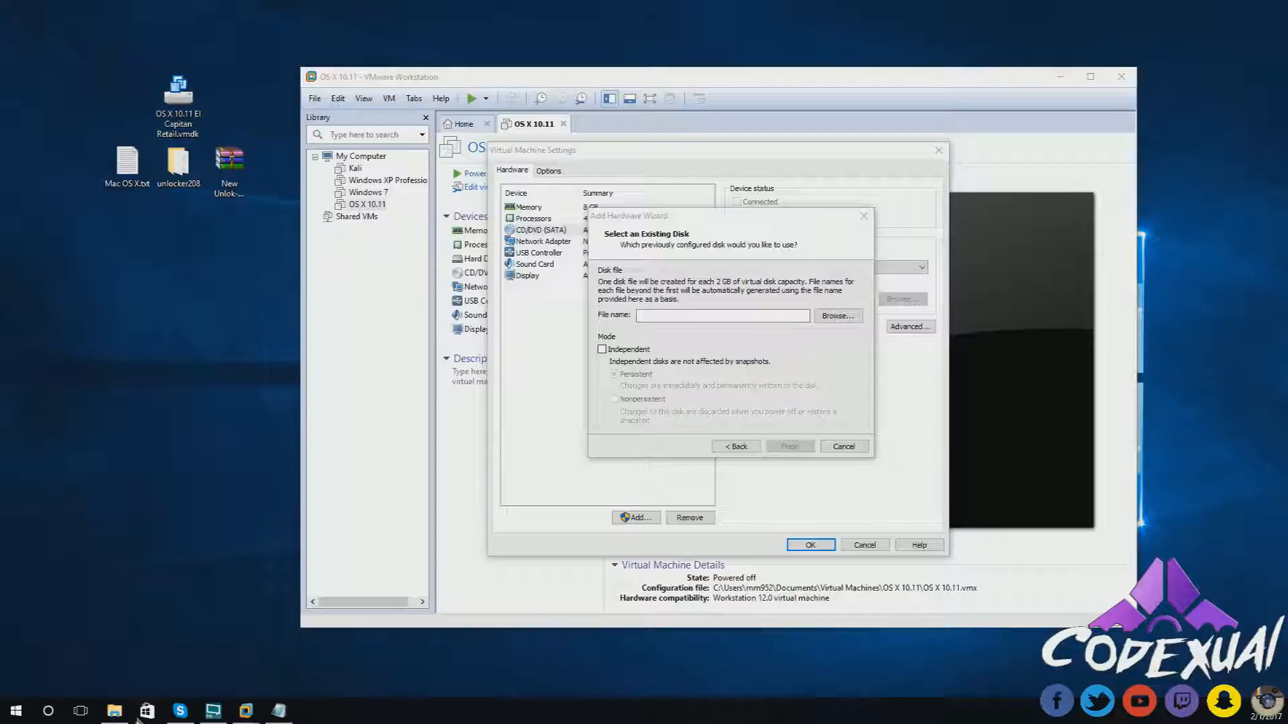
left_click(114, 711)
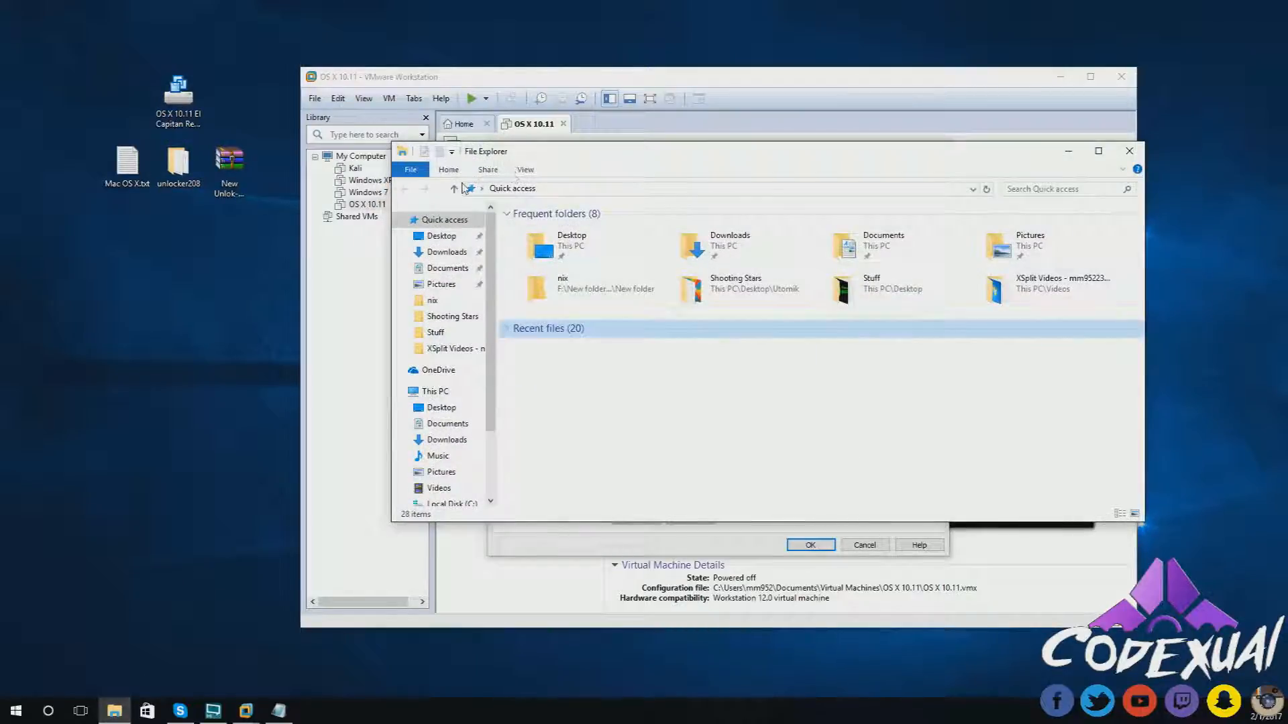
- Move OS X 10.11 El Capitan Retail.vmdk from the desktop into Documents\Virtual Machines\OS X 10.11
left_click(460, 426)
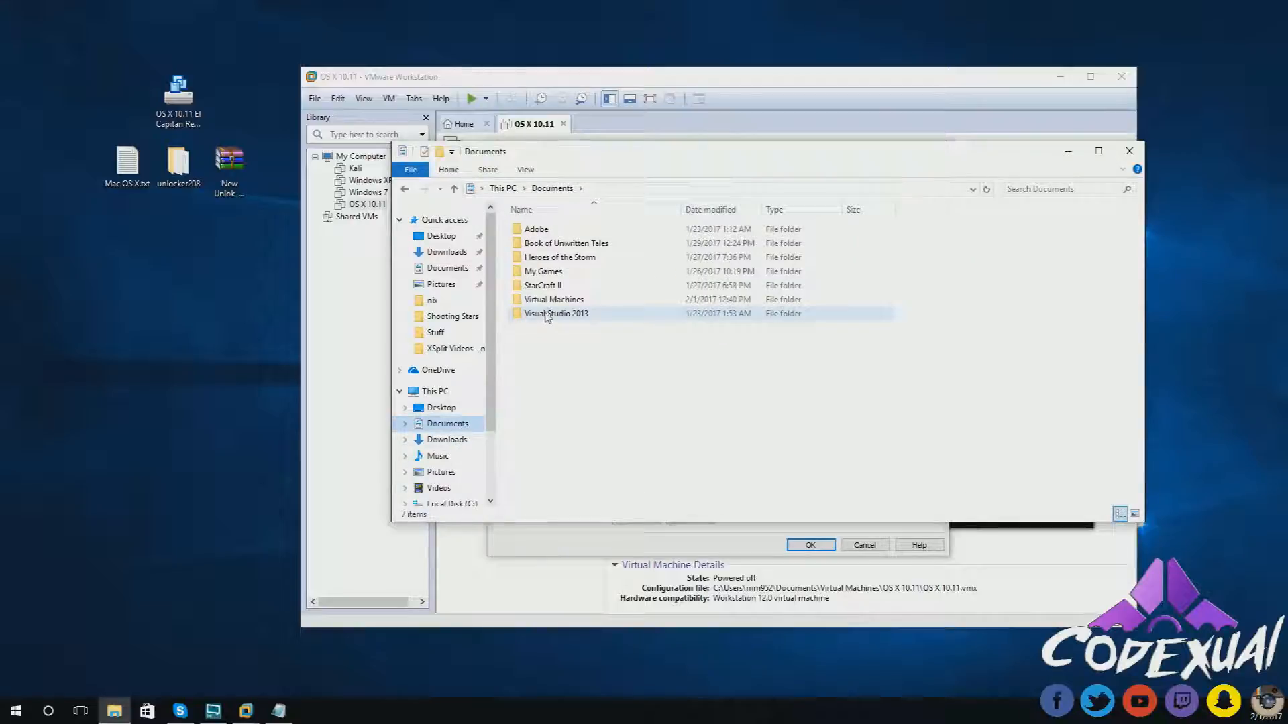
double_click(550, 300)
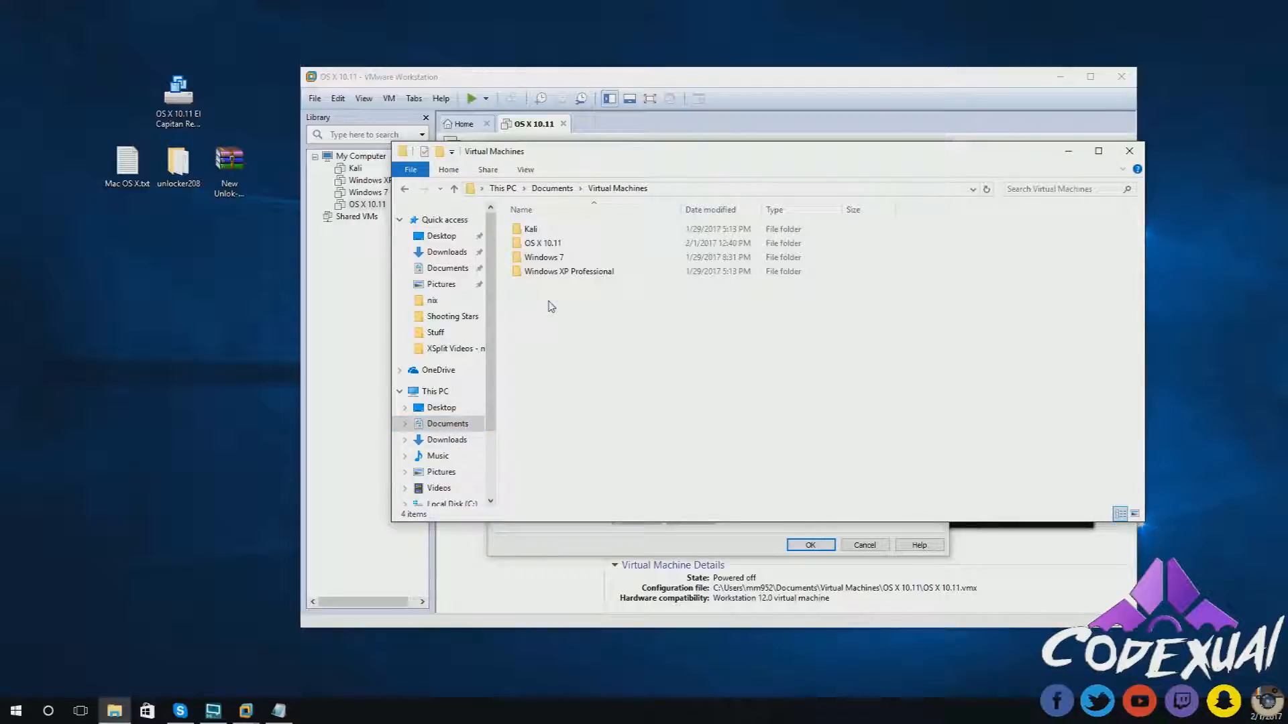
double_click(536, 245)
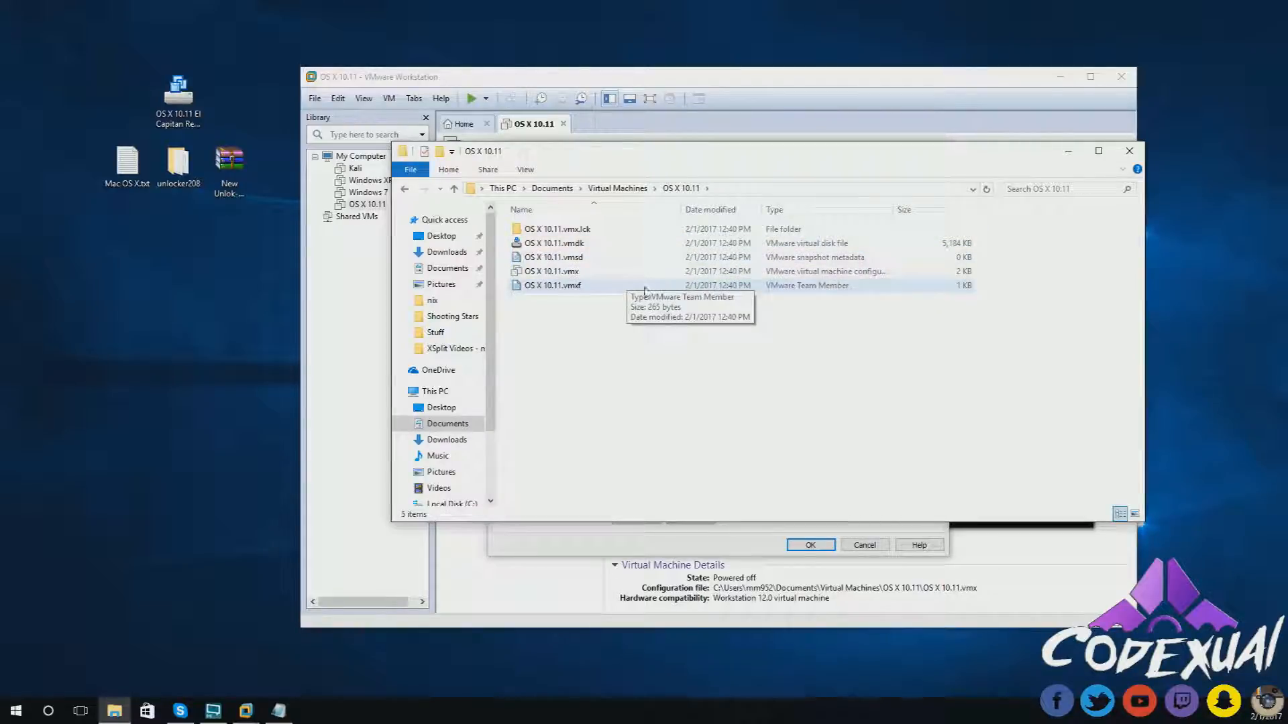
left_click_drag(178, 94, 586, 360)
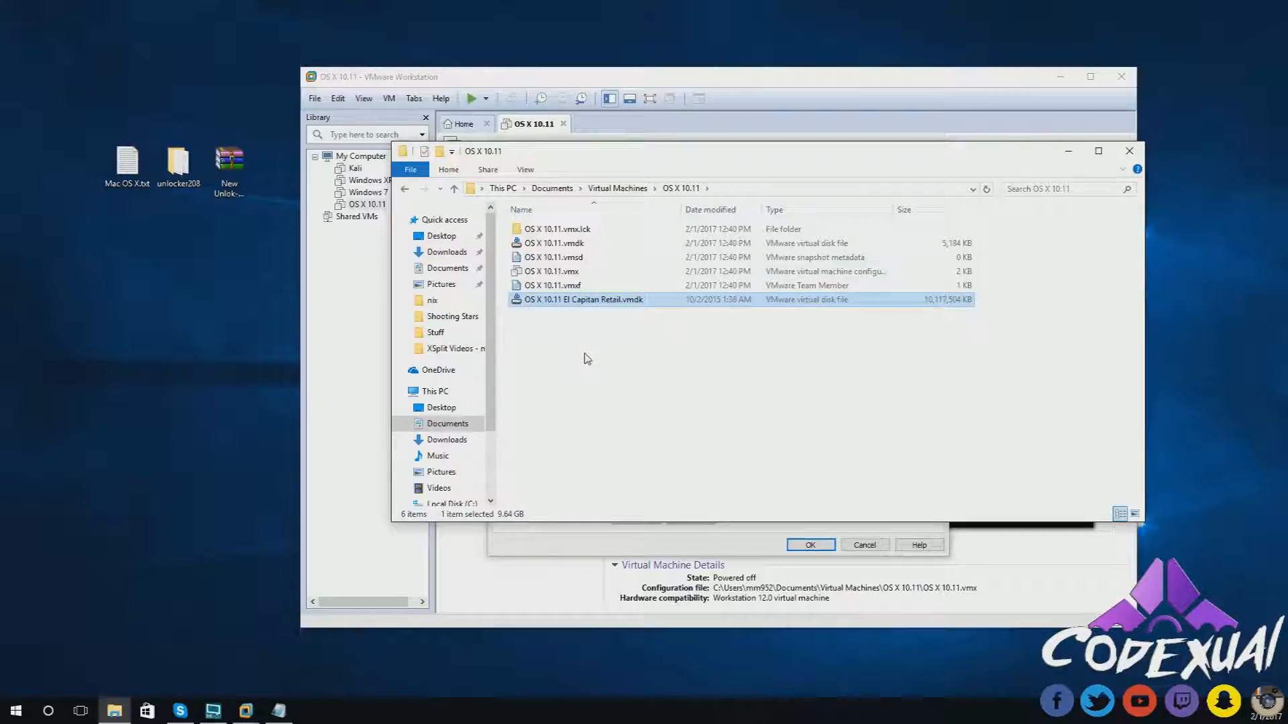
left_click(586, 359)
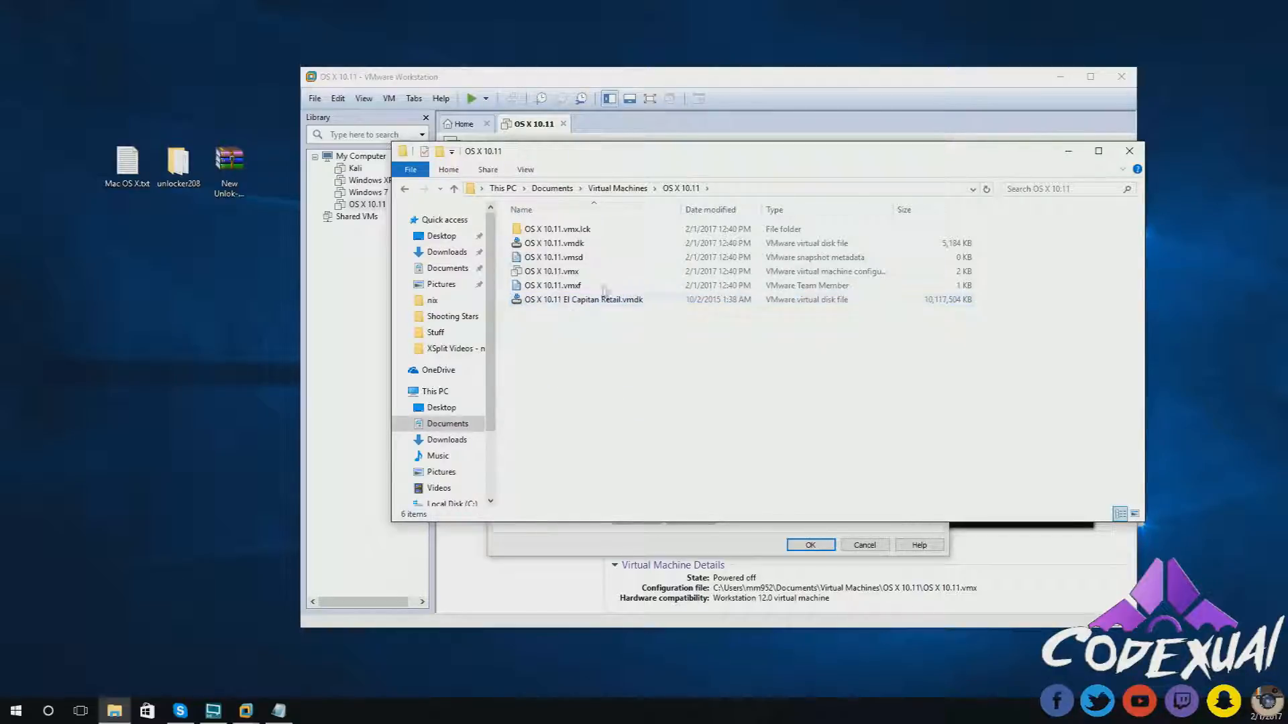
left_click_drag(576, 157, 366, 115)
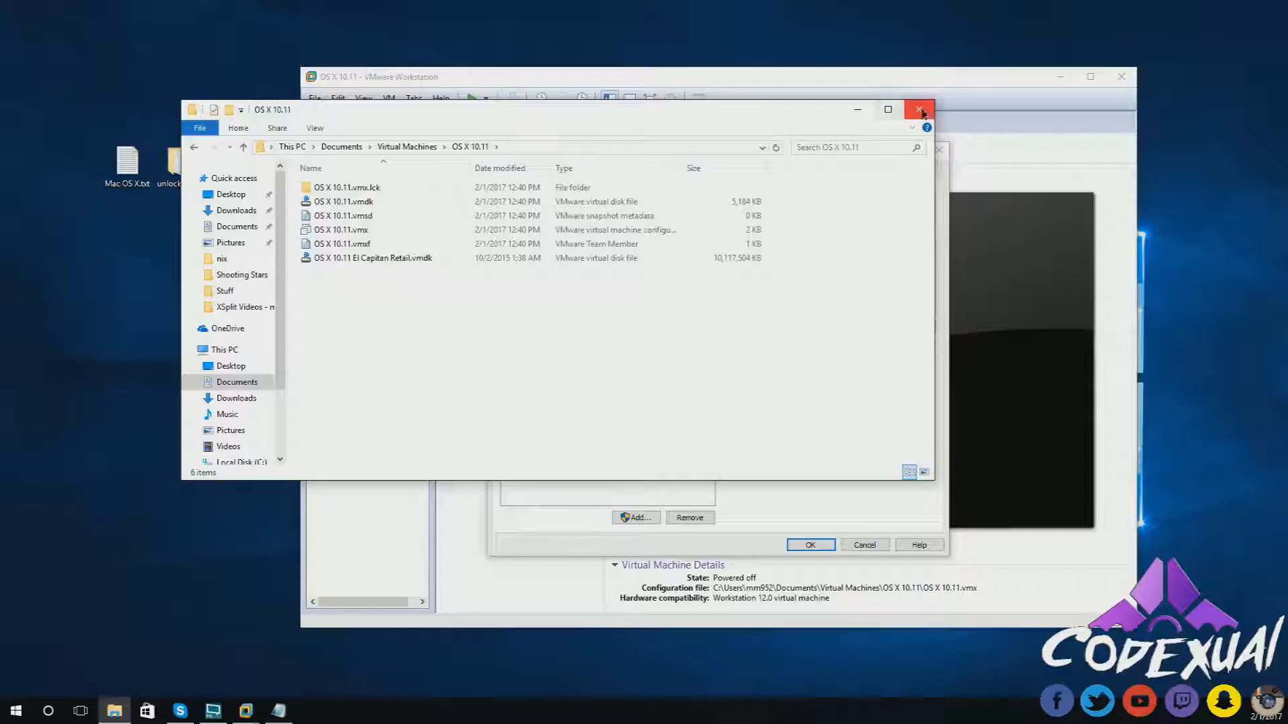
- Attach OS X 10.11 El Capitan Retail.vmdk as the disk, keep its existing format, and save settings
left_click(857, 110)
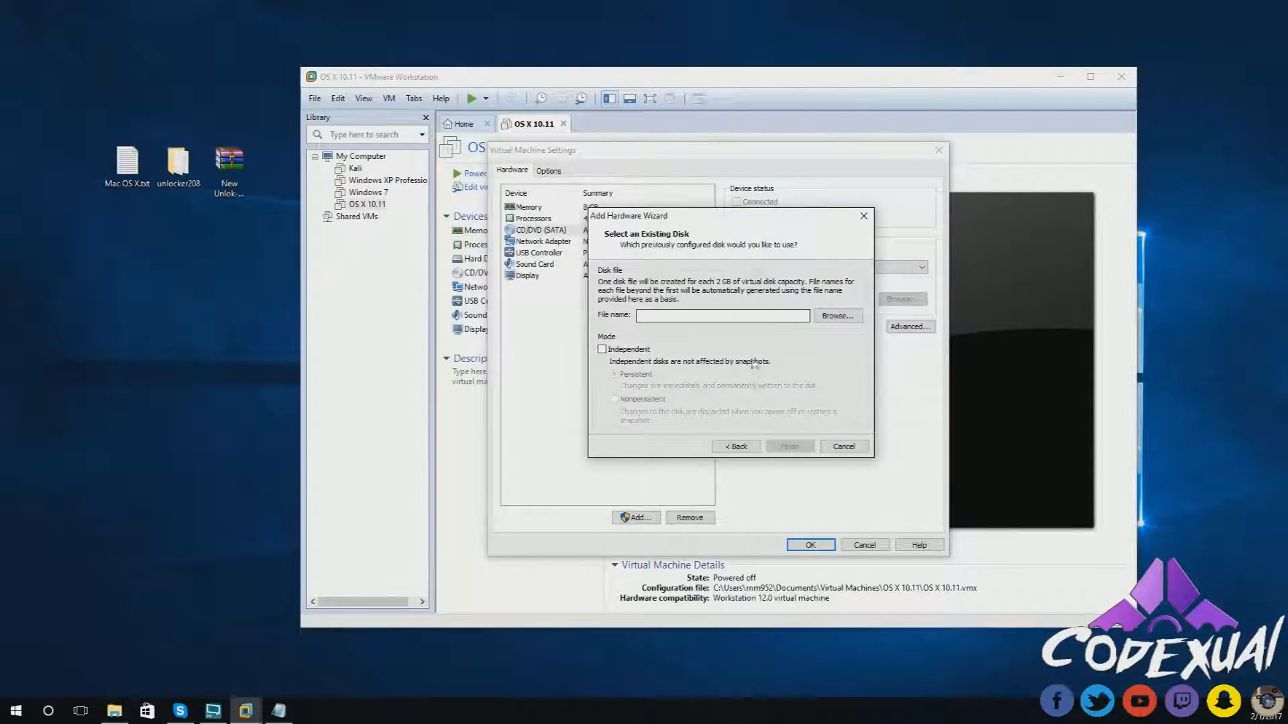
left_click(833, 315)
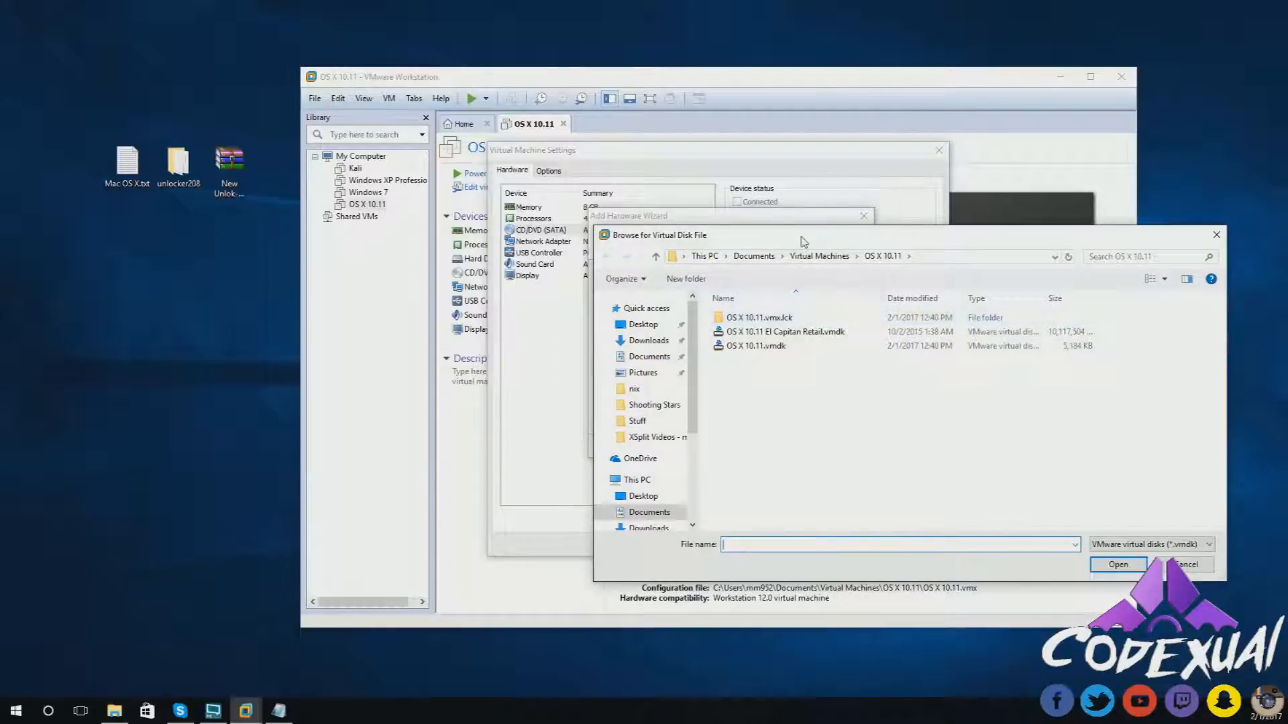
left_click_drag(799, 241, 543, 115)
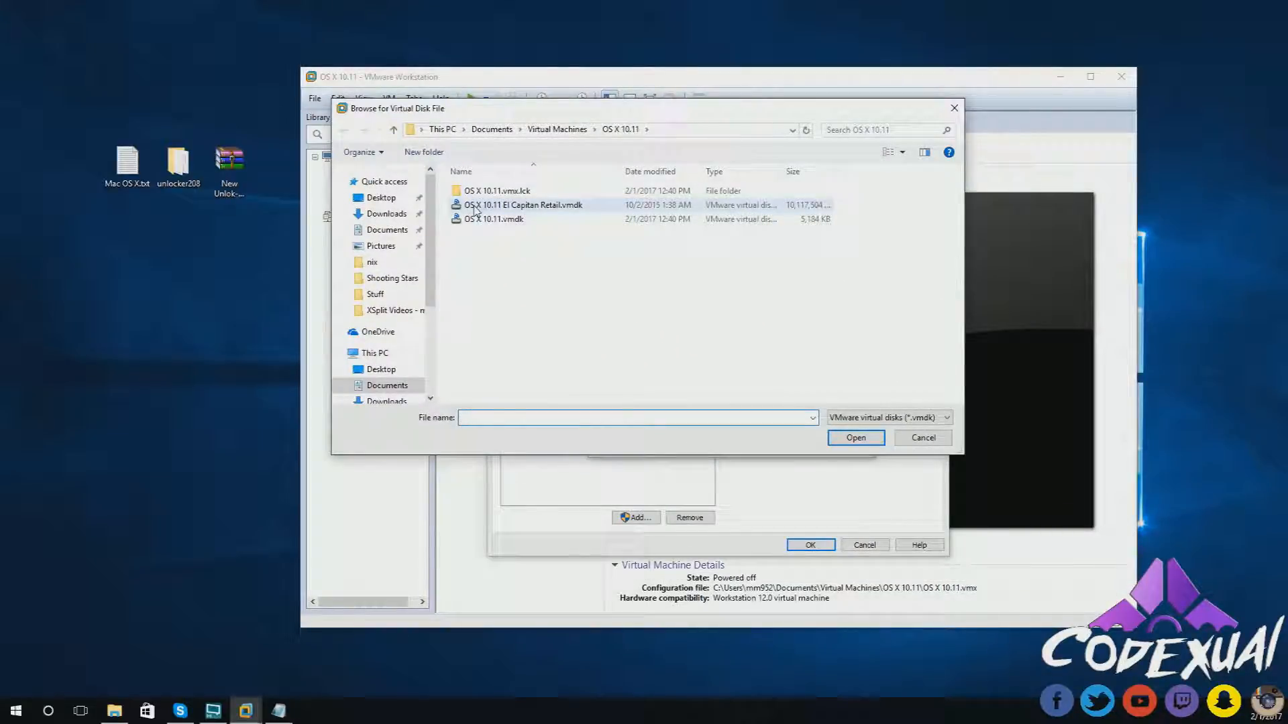
left_click(493, 206)
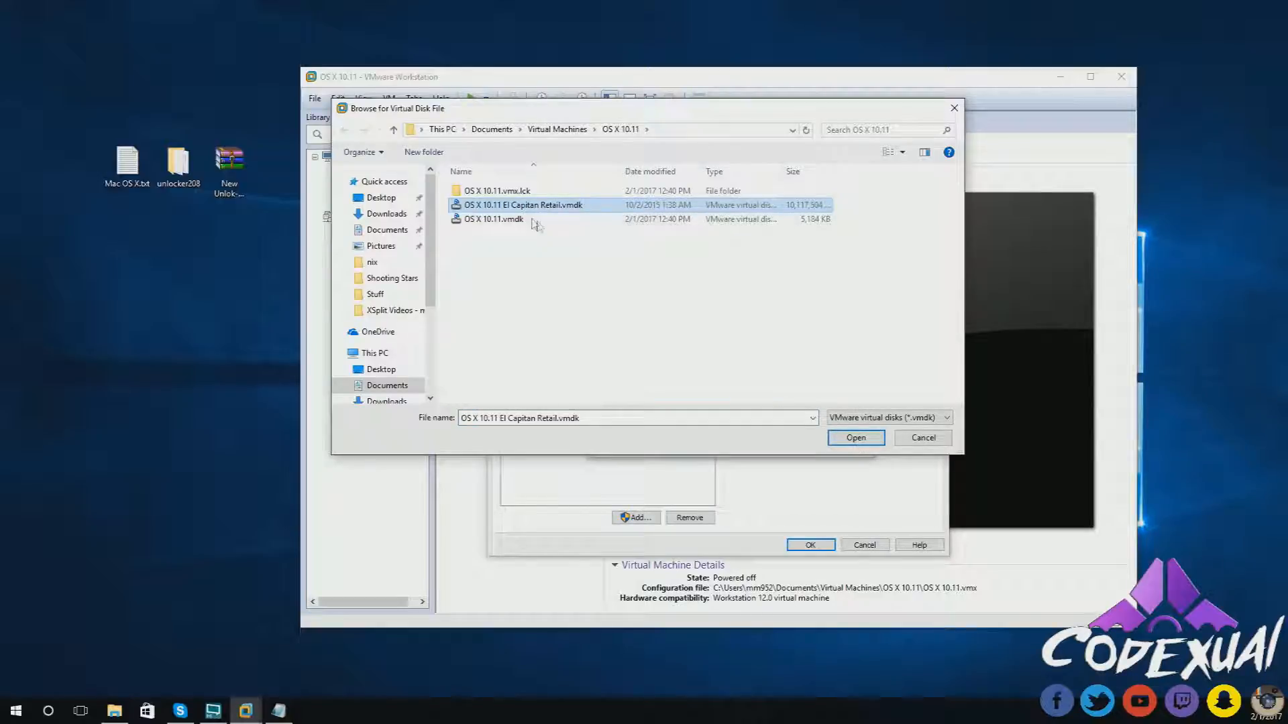
left_click(844, 439)
left_click(790, 446)
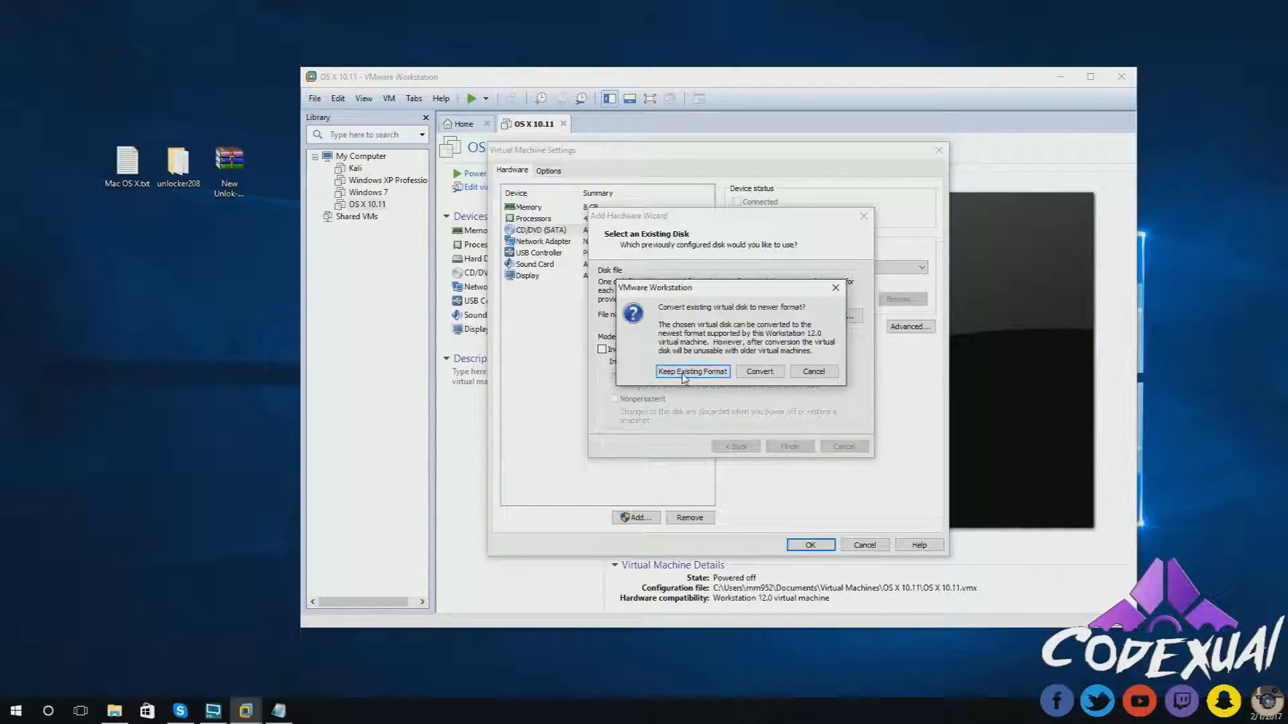
left_click(686, 373)
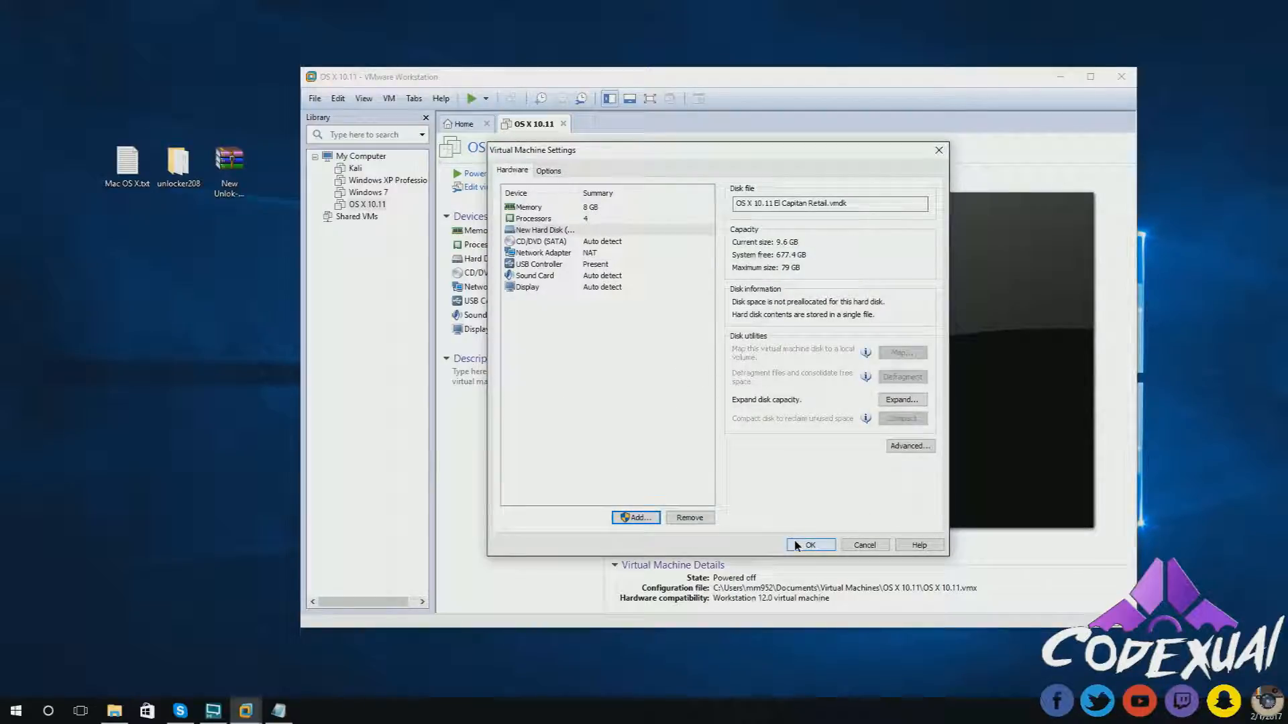
left_click(798, 548)
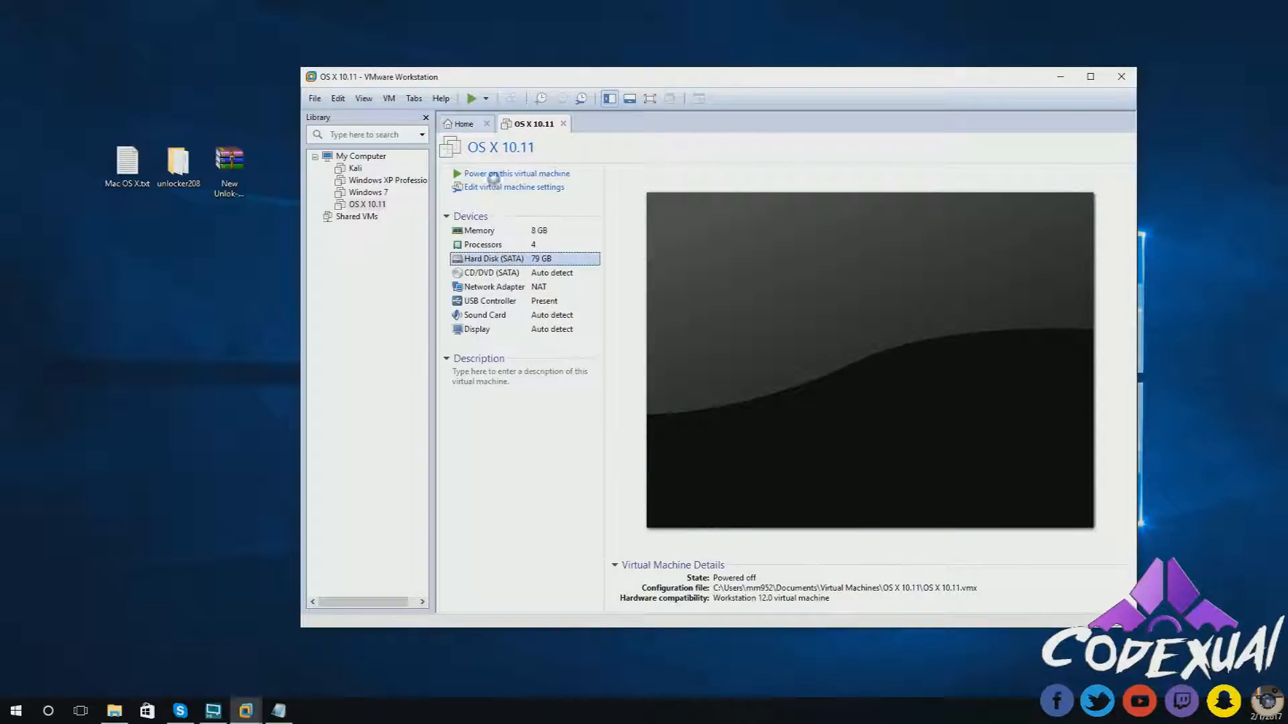
- Power on the OS X 10.11 VM and dismiss the vcpu-0 unrecoverable error
left_click(496, 186)
left_click(938, 150)
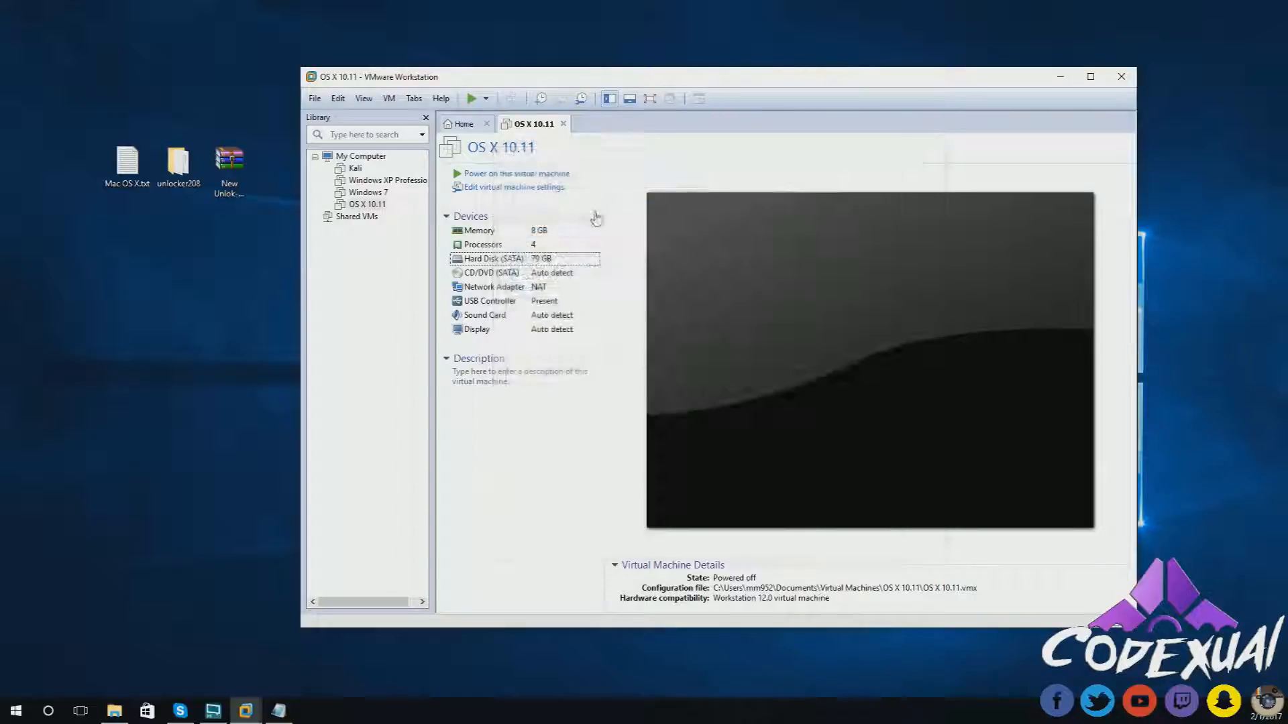
left_click(527, 175)
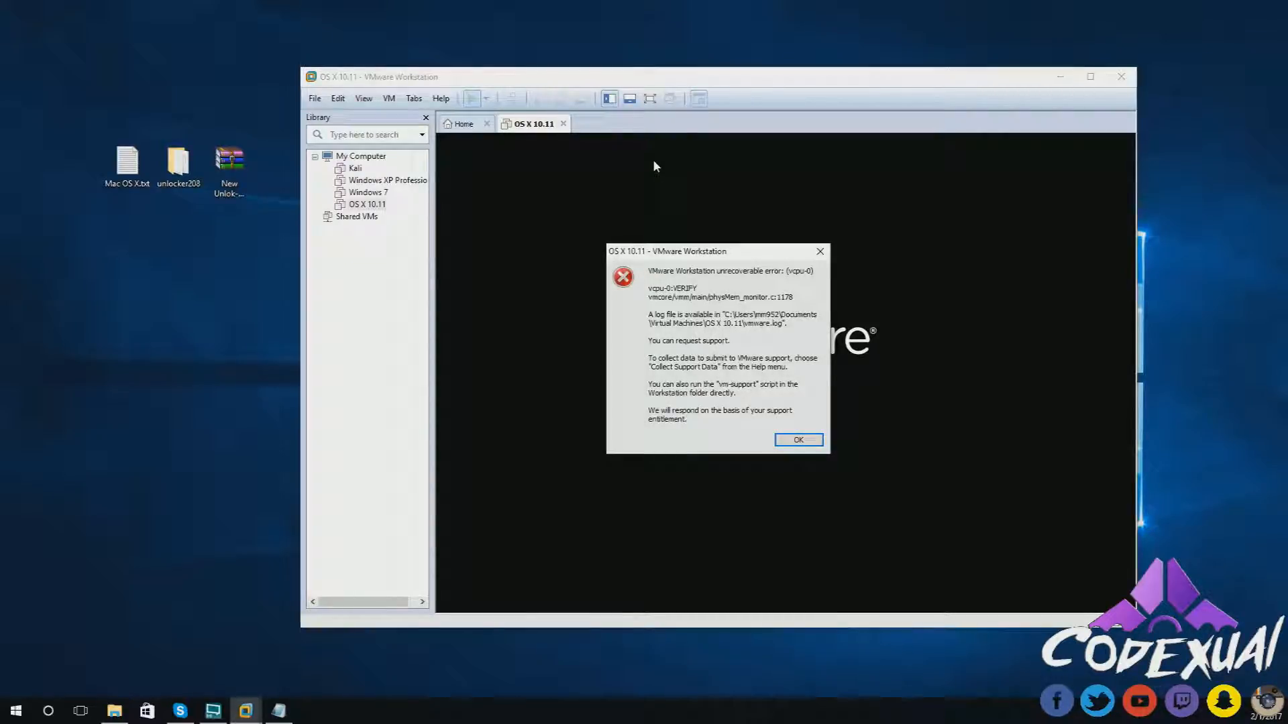
left_click(798, 441)
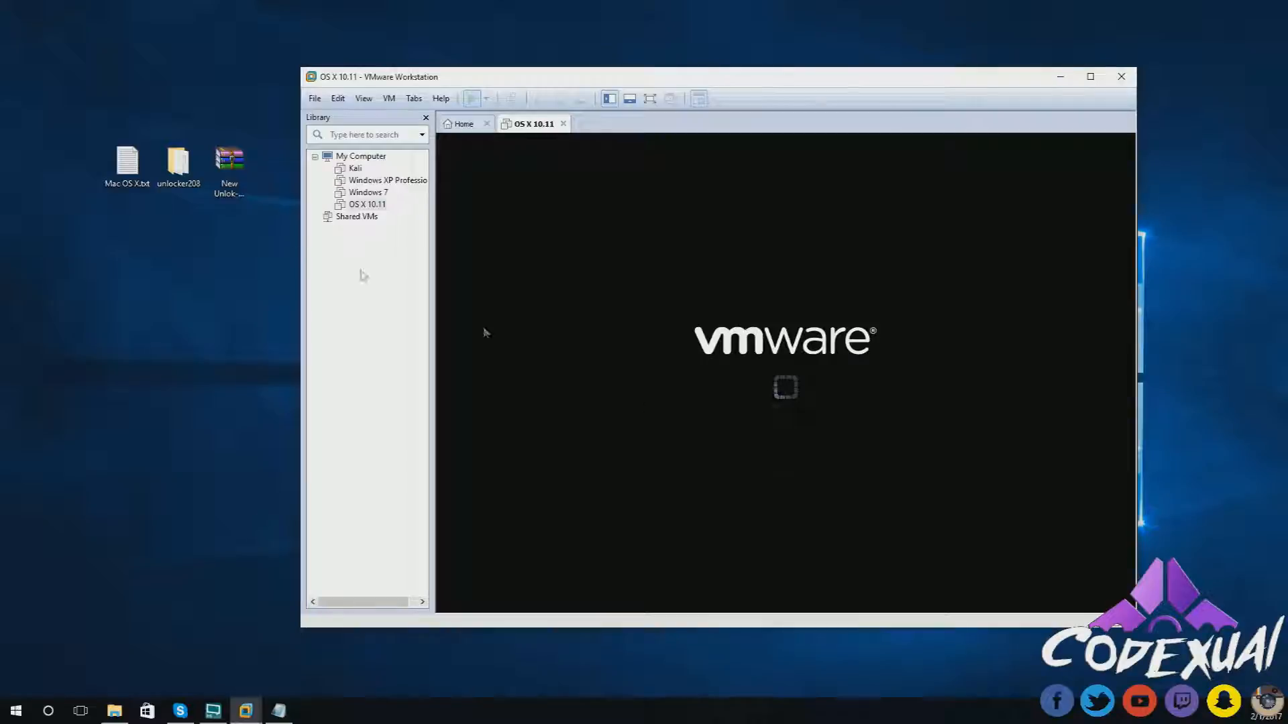
- Select OS X 10.11.vmx in the VM folder and toggle file name extensions off and back on
left_click(114, 710)
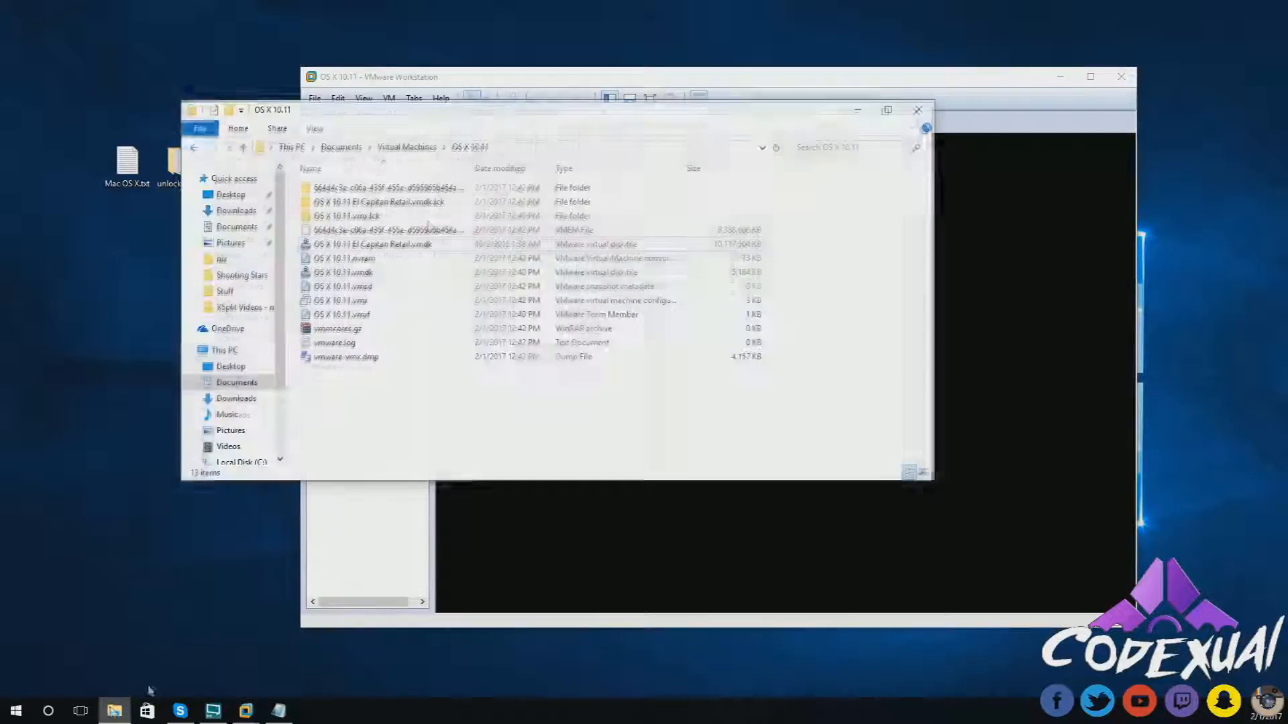
left_click_drag(398, 120, 606, 84)
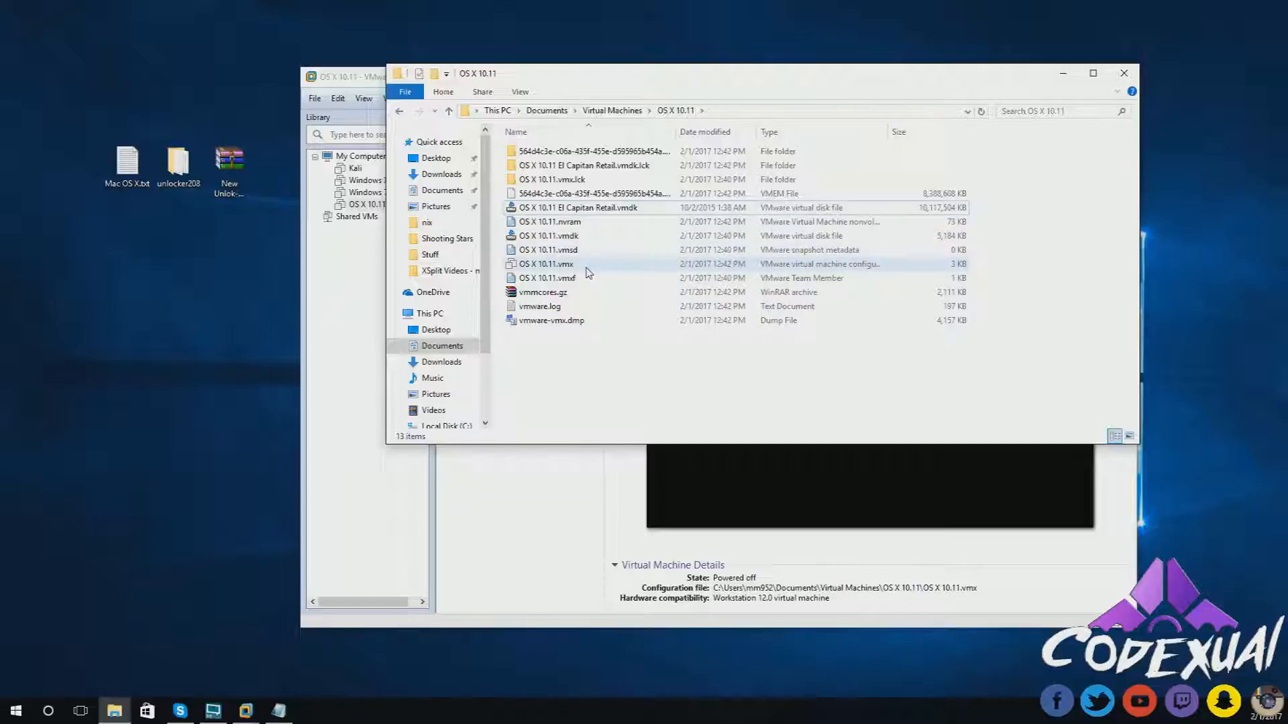
left_click(548, 269)
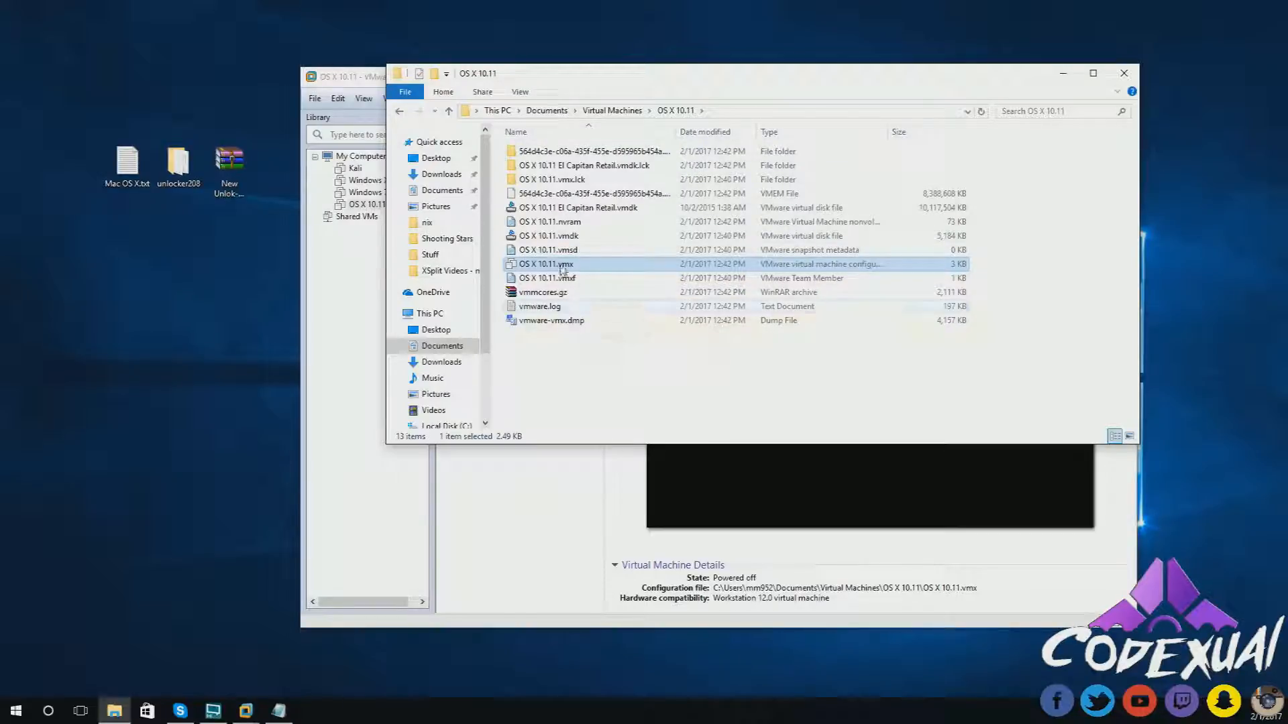
left_click(562, 266)
left_click_drag(557, 265, 562, 265)
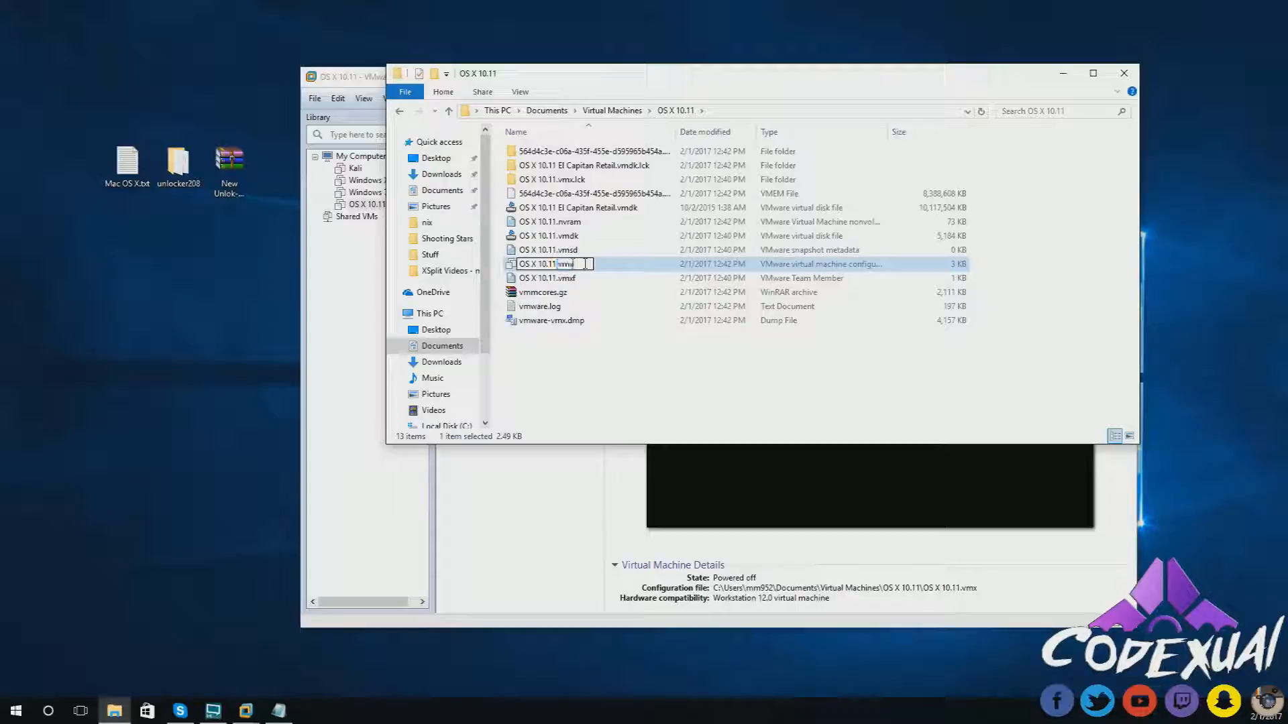
left_click(520, 91)
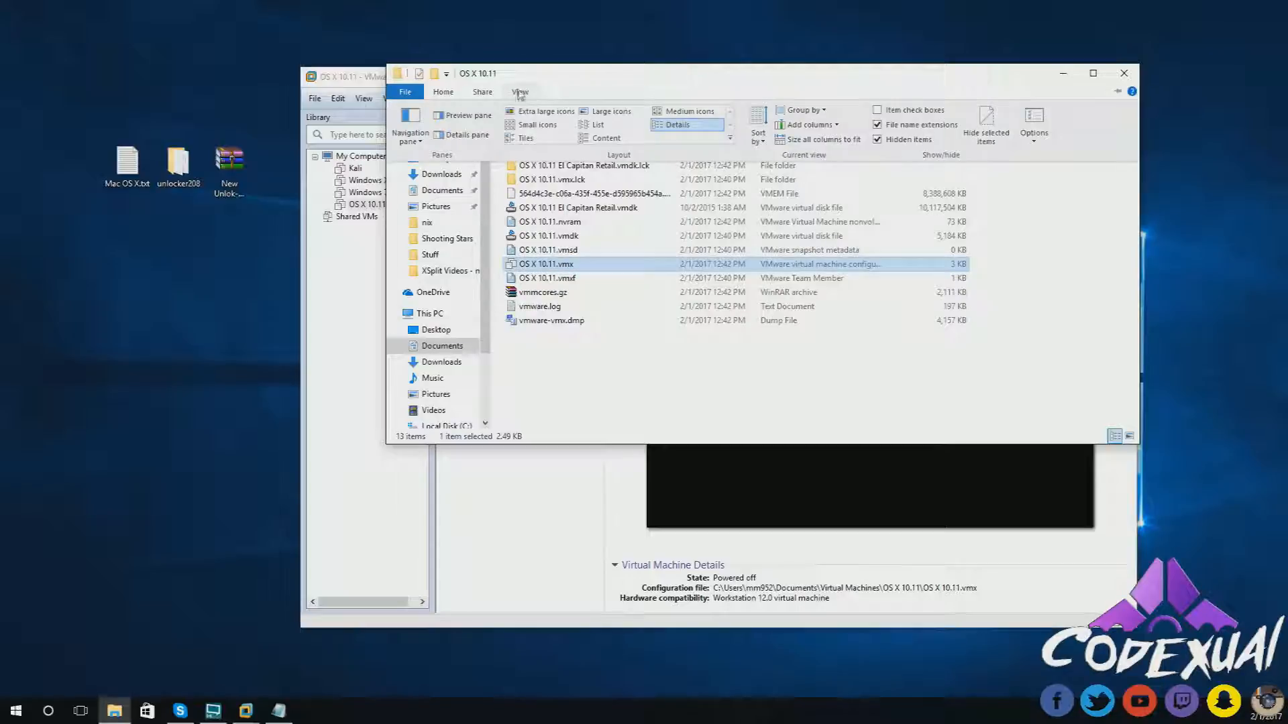
left_click(877, 124)
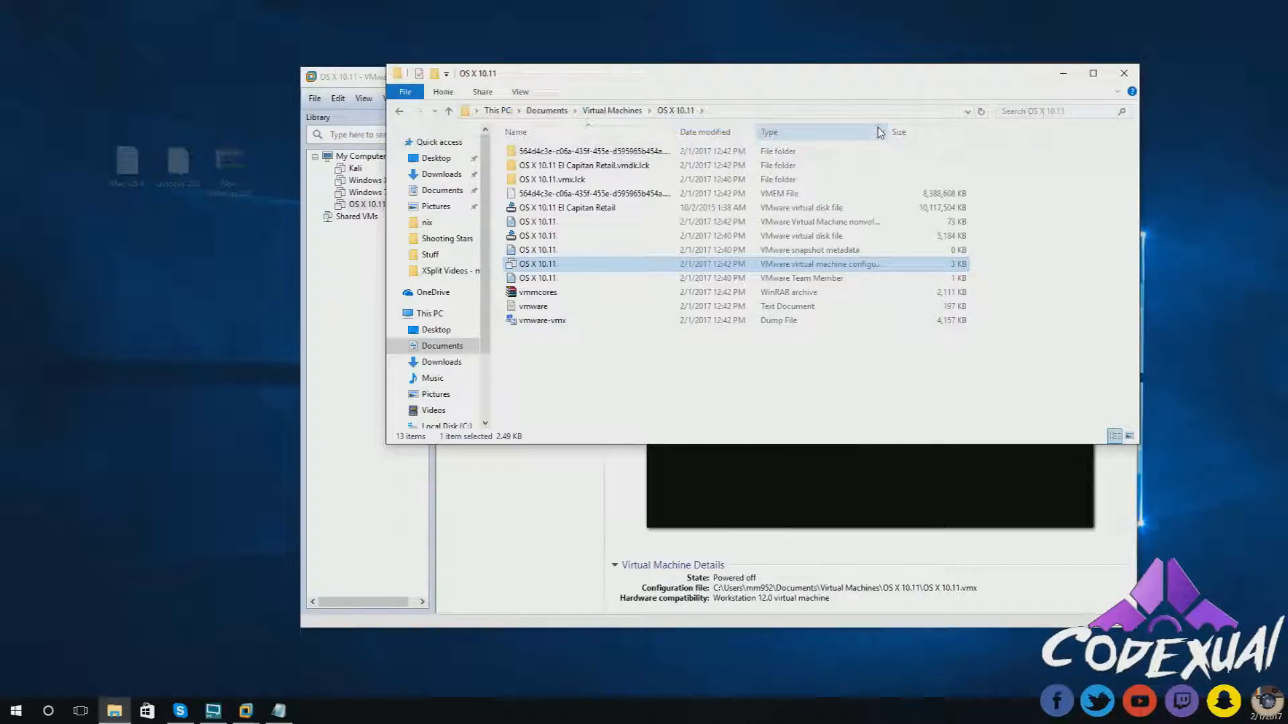
left_click(520, 92)
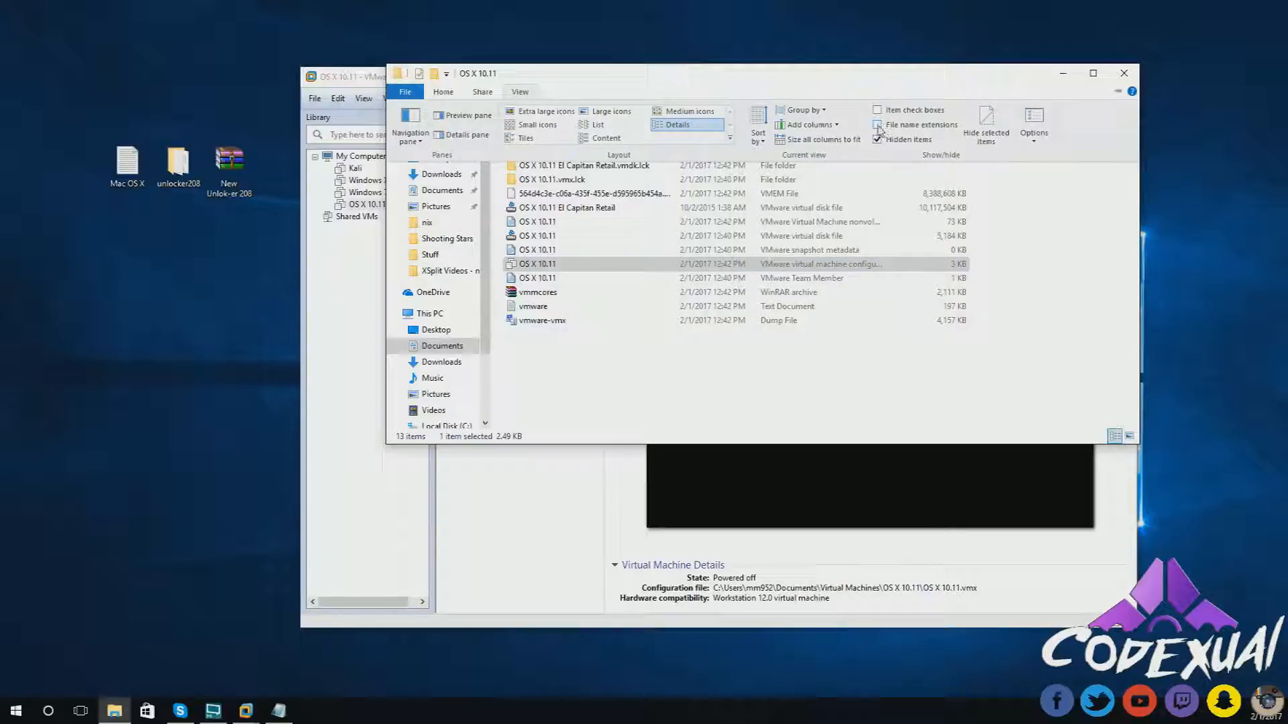
left_click(877, 125)
- Open OS X 10.11.vmx in Notepad via Open with
right_click(581, 264)
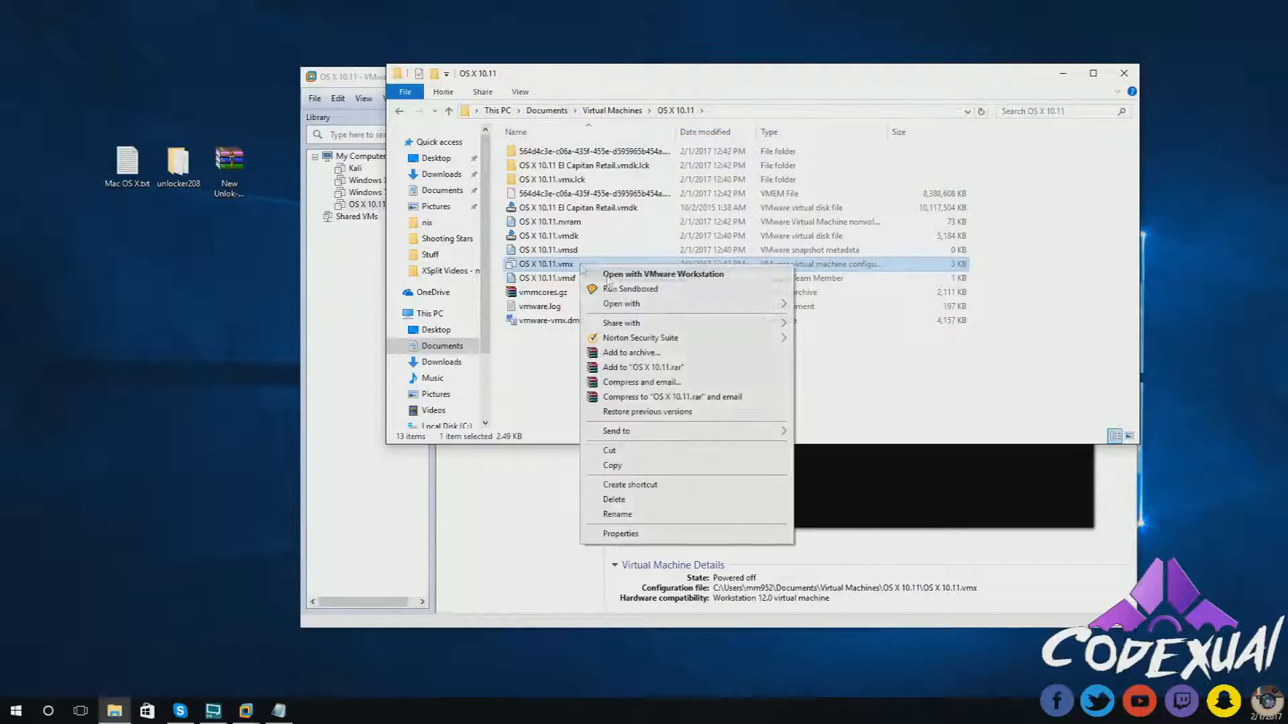
mouse_move(618, 310)
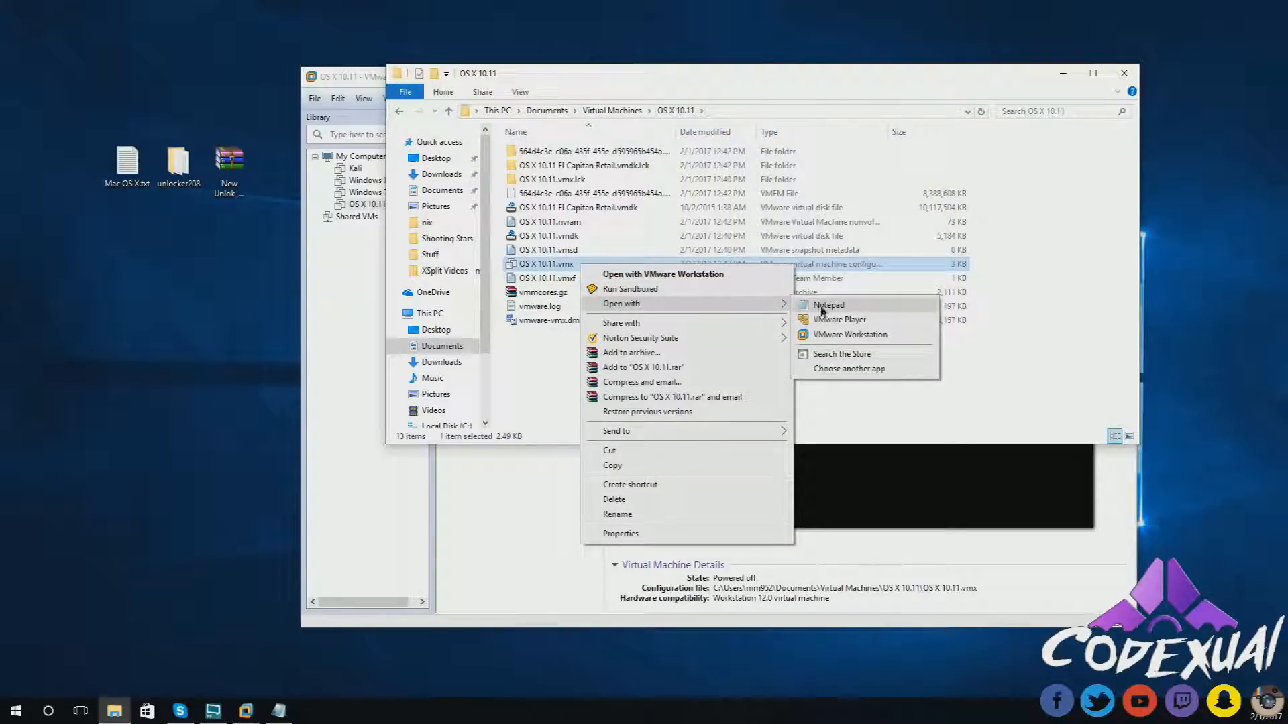
left_click(828, 306)
- Open Mac OS X.txt from the desktop and copy its smc.version = "0" line
scroll(564, 430, "down", 15)
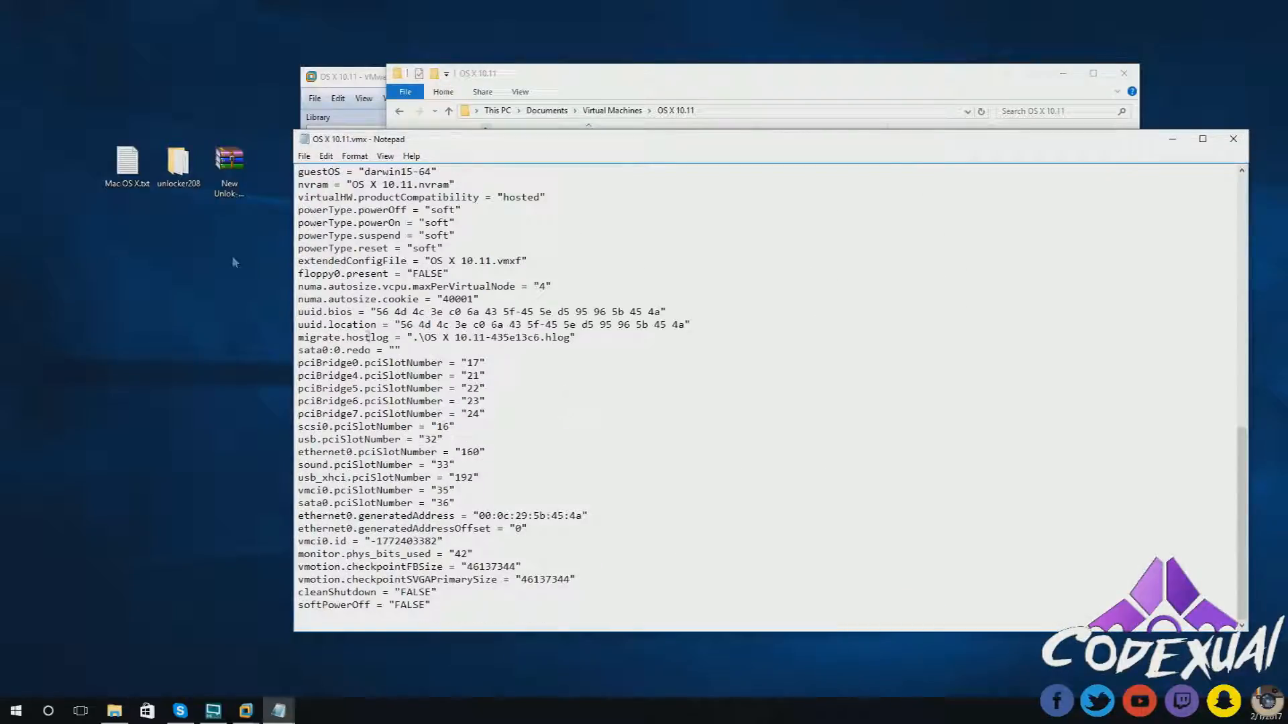
left_click(132, 170)
double_click(132, 170)
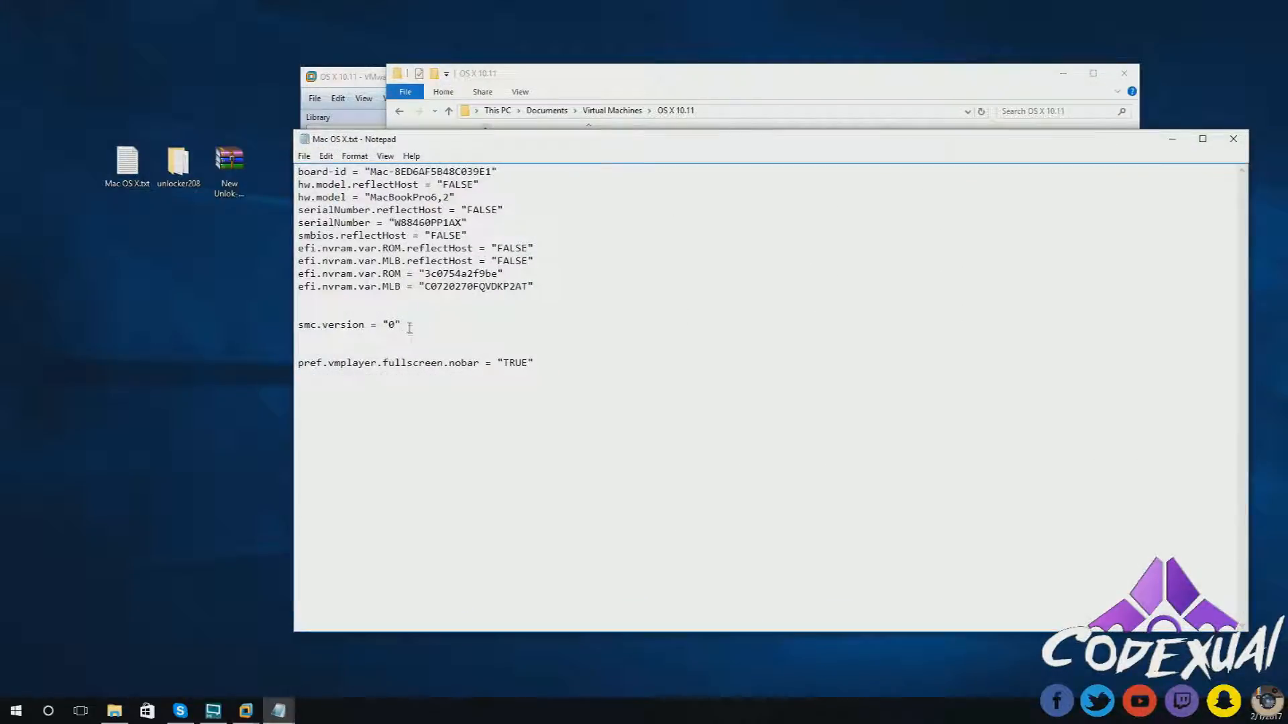
left_click_drag(401, 324, 298, 324)
right_click(309, 323)
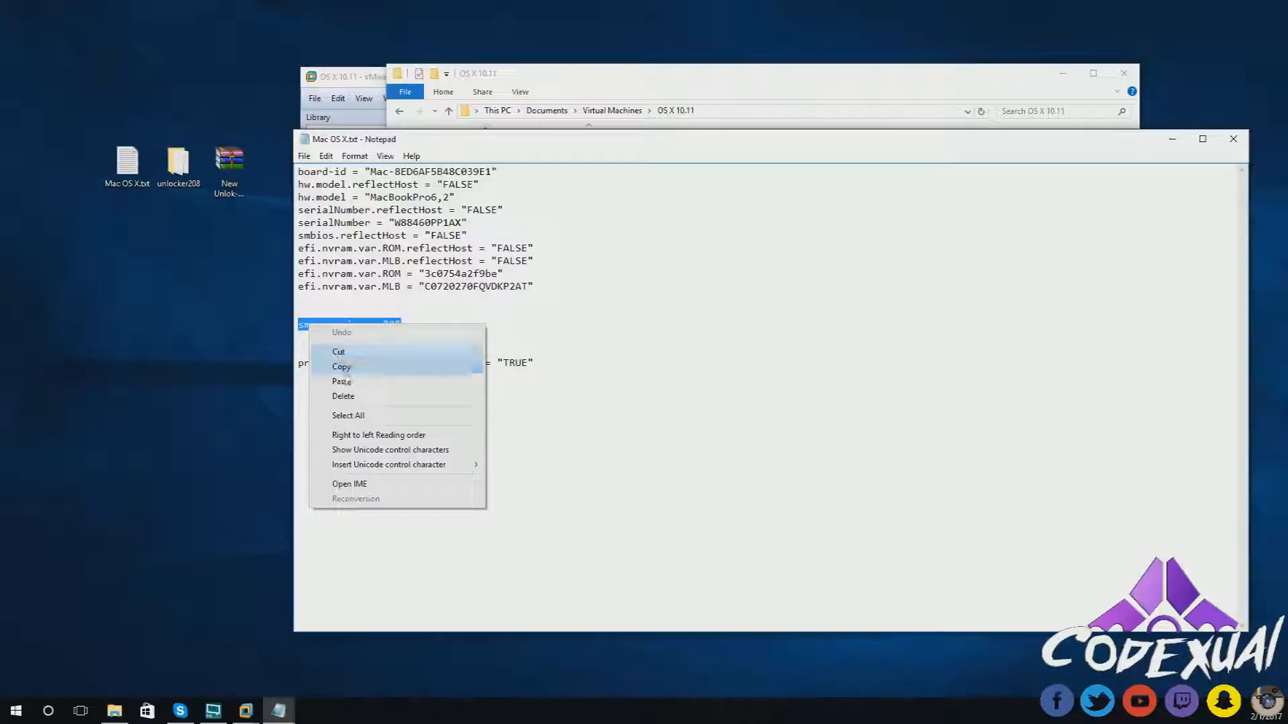
left_click(344, 367)
left_click(364, 325)
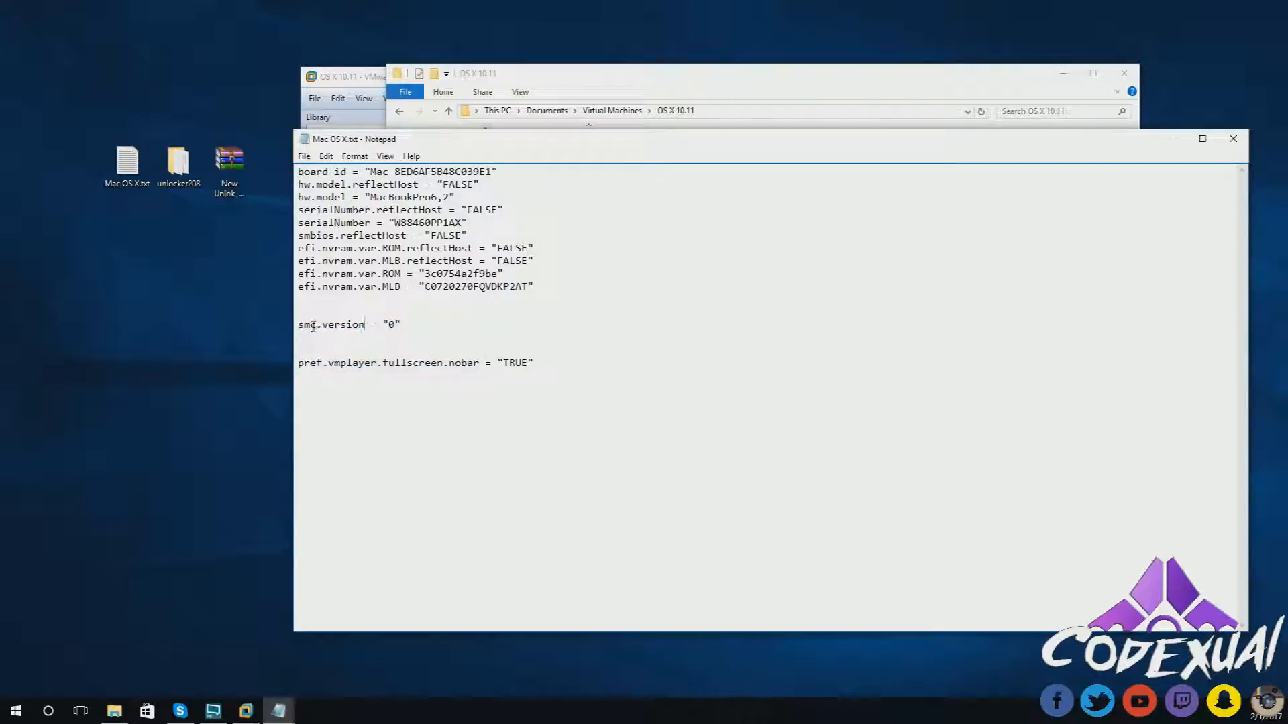
double_click(324, 327)
left_click(366, 326)
- Paste smc.version = "0" at the end of OS X 10.11.vmx, save, and close Notepad
left_click(1172, 139)
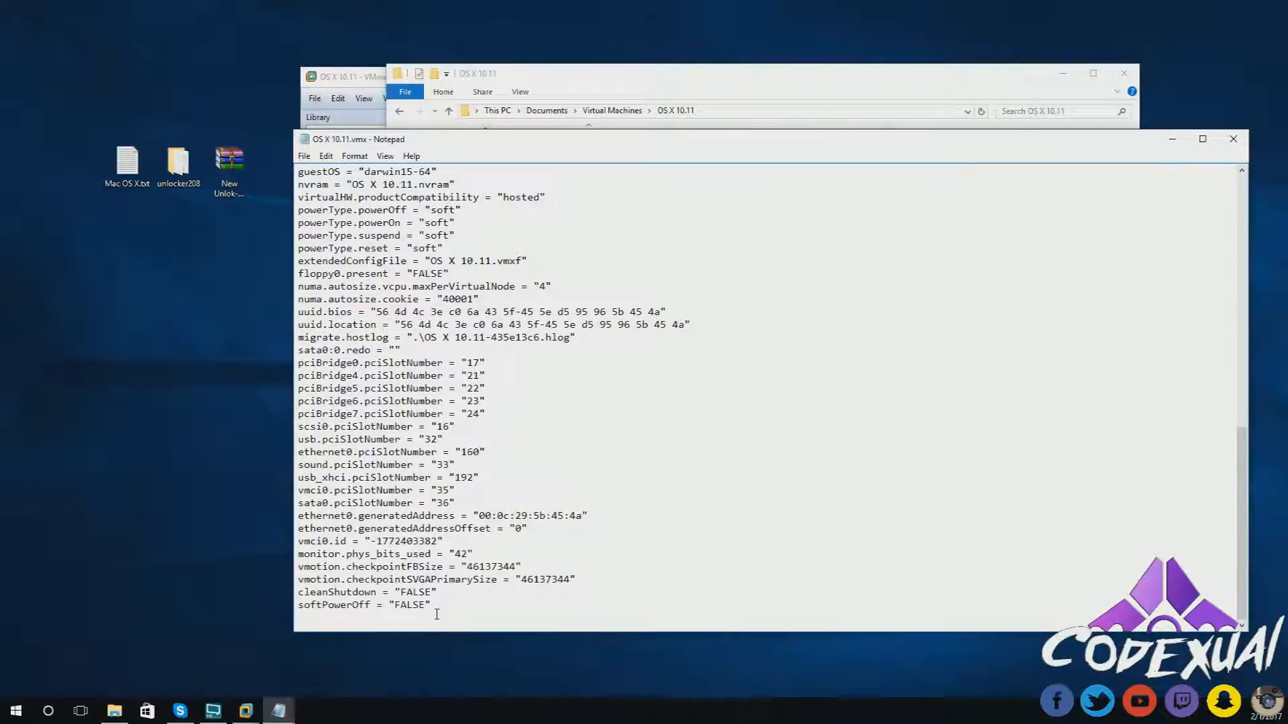
key("ctrl+v")
left_click(304, 156)
left_click(317, 196)
left_click(1232, 139)
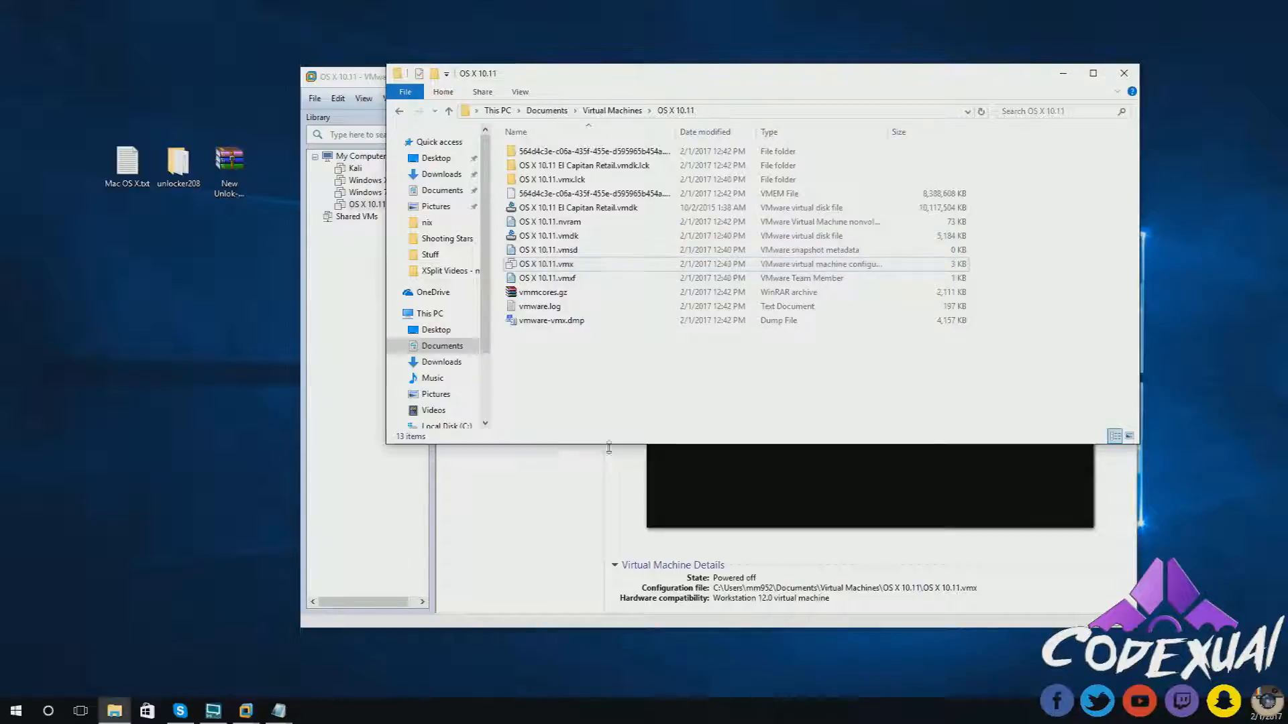
- Power on the OS X 10.11 virtual machine and maximize the VMware window while it boots
left_click(608, 450)
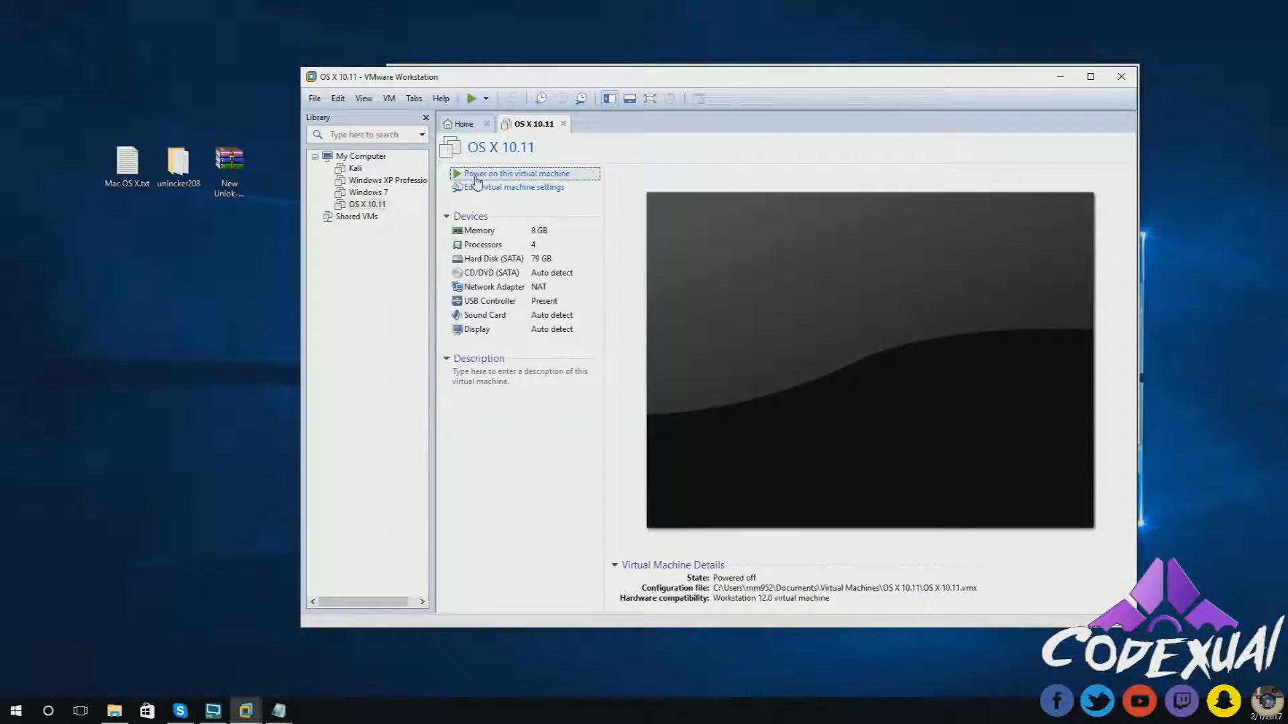
left_click(477, 176)
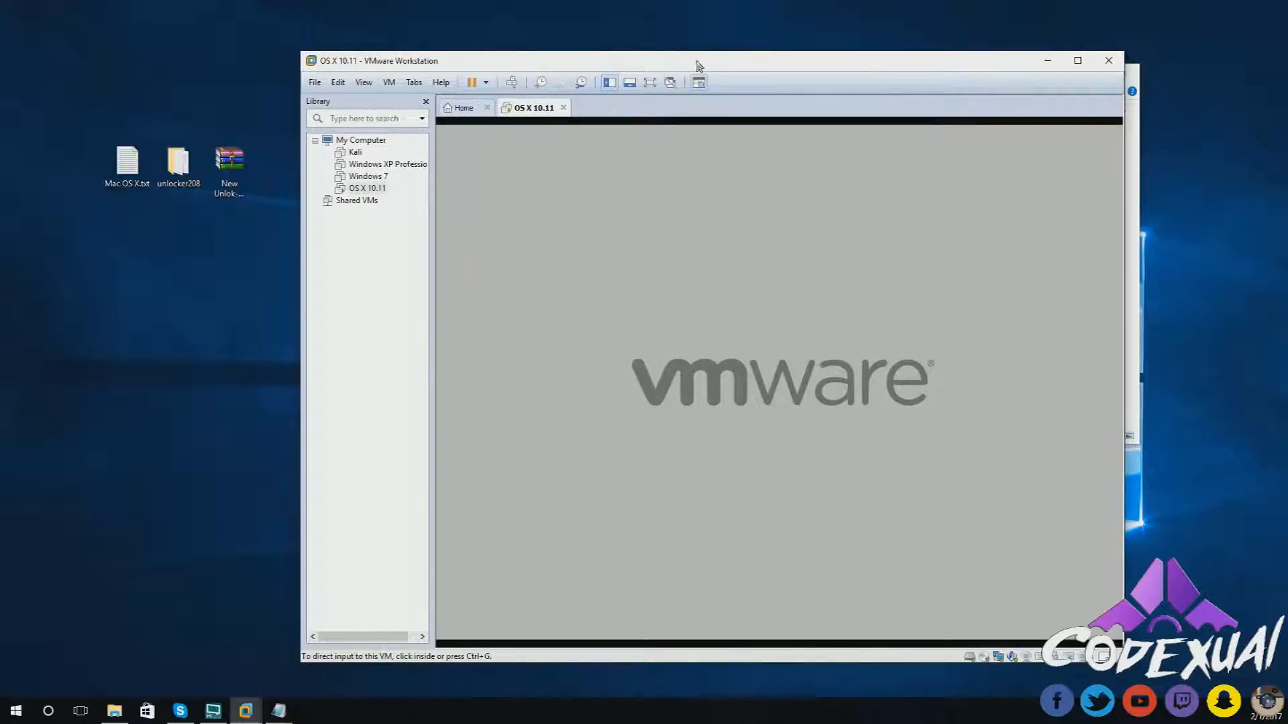
double_click(698, 62)
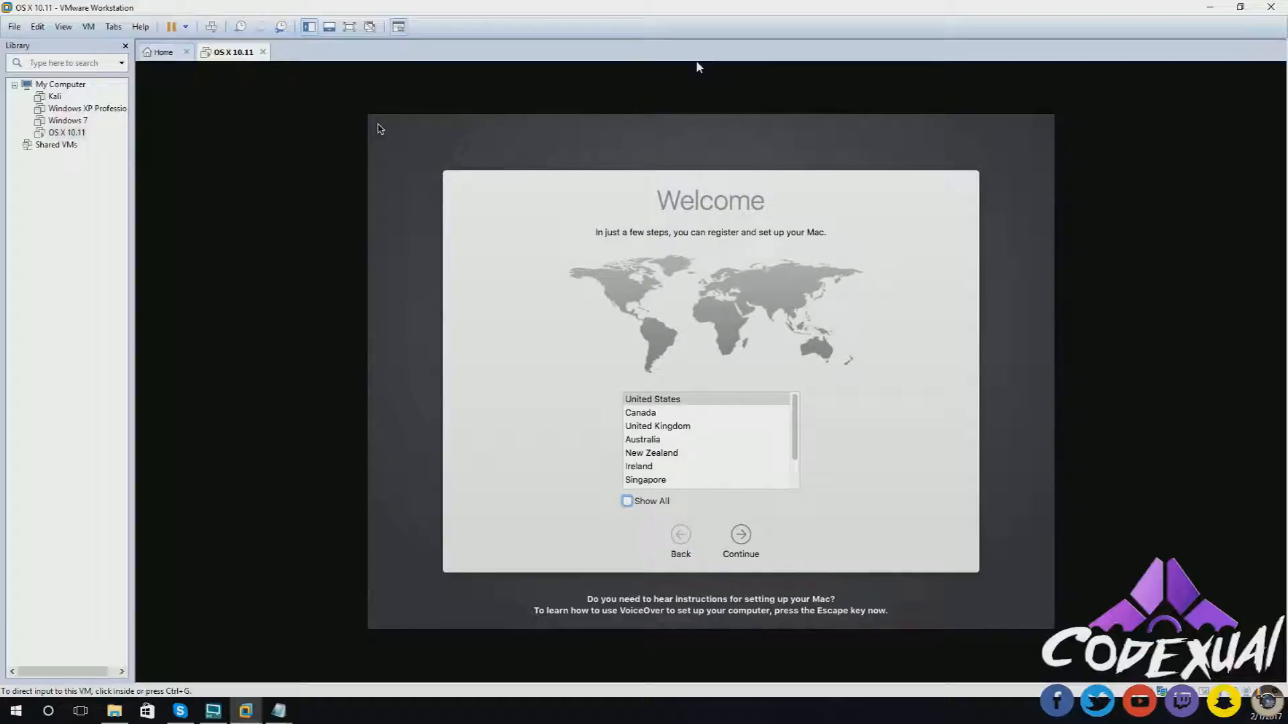
- Choose United States as the country and accept the U.S. keyboard layout
left_click(640, 403)
left_click(639, 403)
left_click(741, 535)
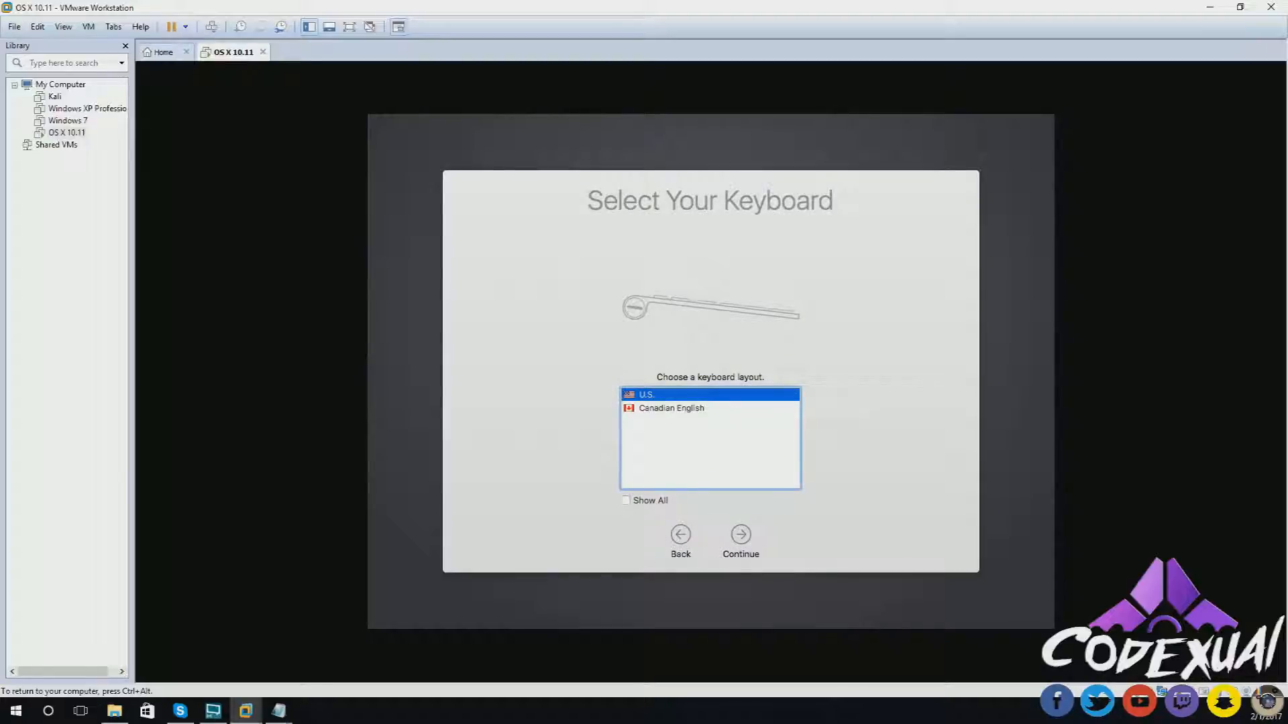
left_click(738, 547)
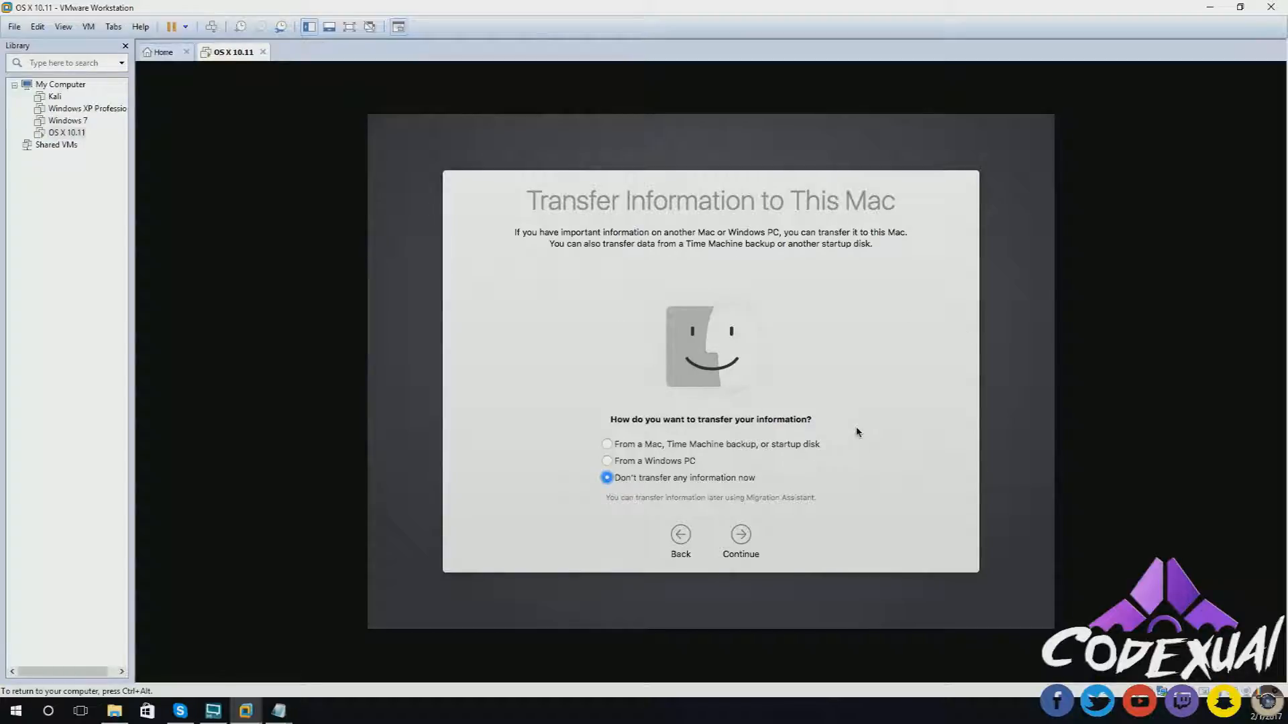
- Choose 'Don't transfer any information now' on the Transfer Information page and continue
left_click(742, 445)
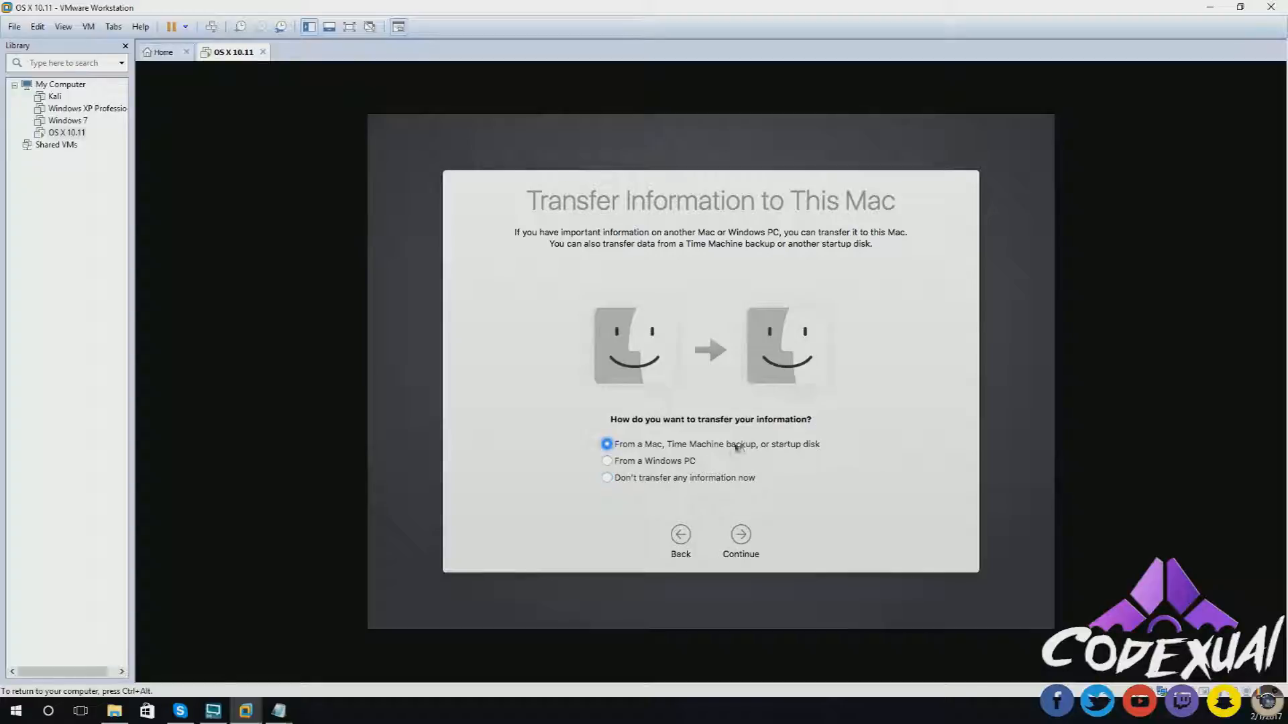
left_click(664, 464)
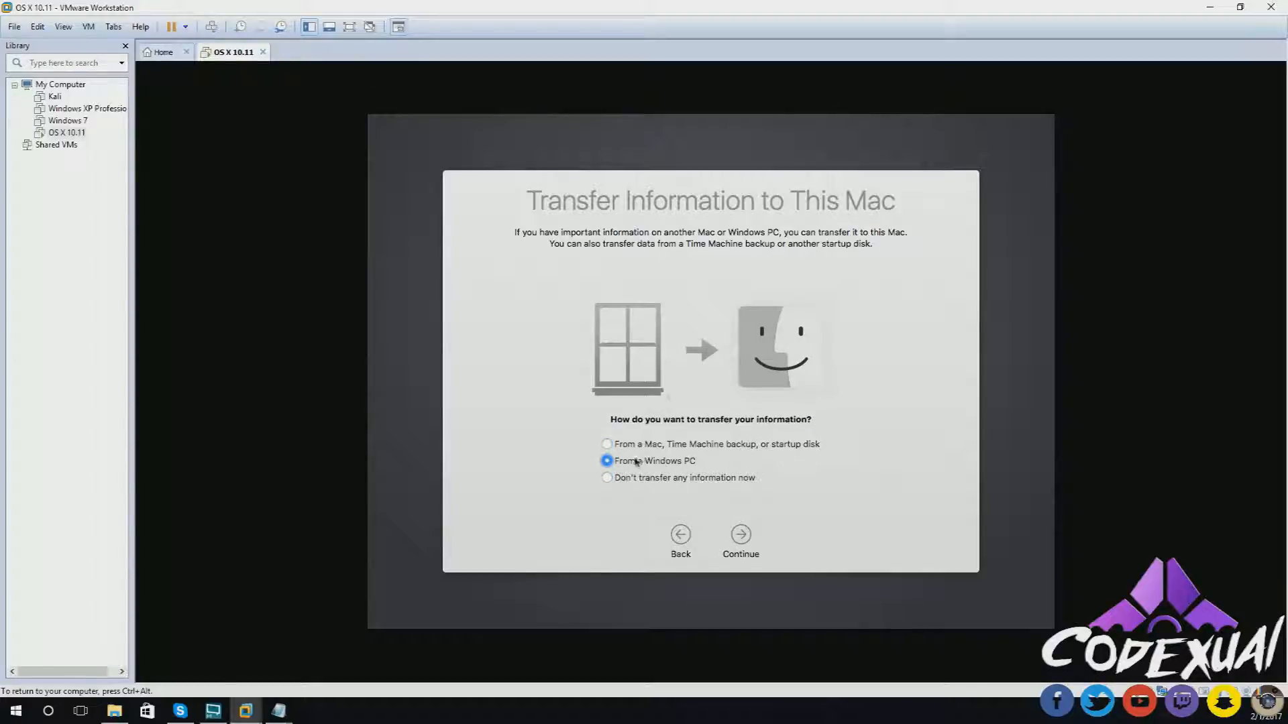
left_click(711, 479)
left_click(741, 534)
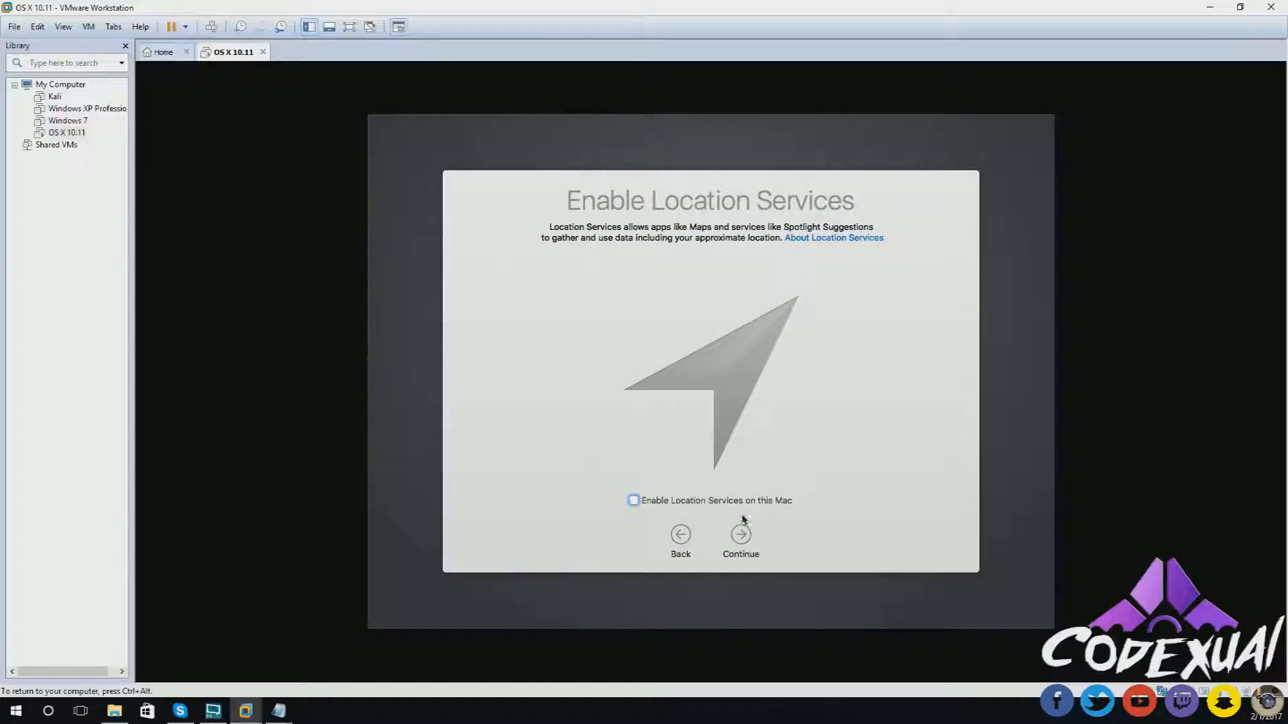
- Skip Location Services and Apple ID sign-in, and agree to the software license terms
left_click(740, 536)
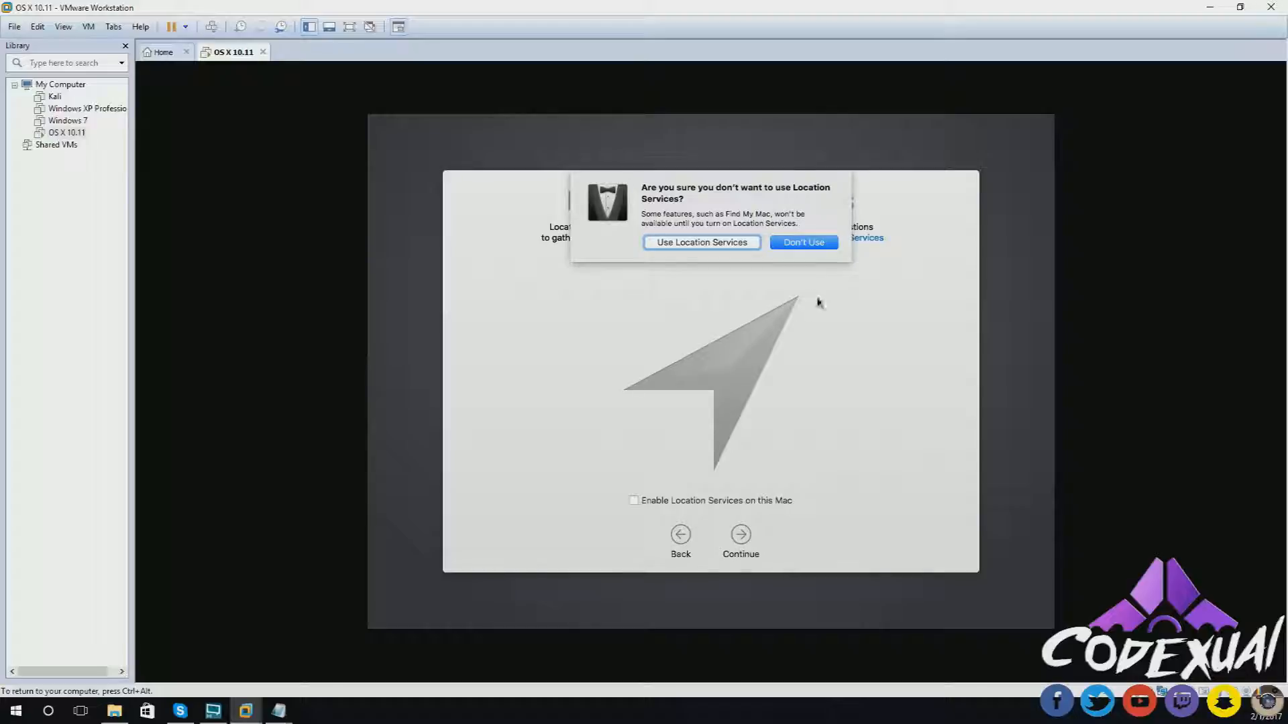
left_click(802, 233)
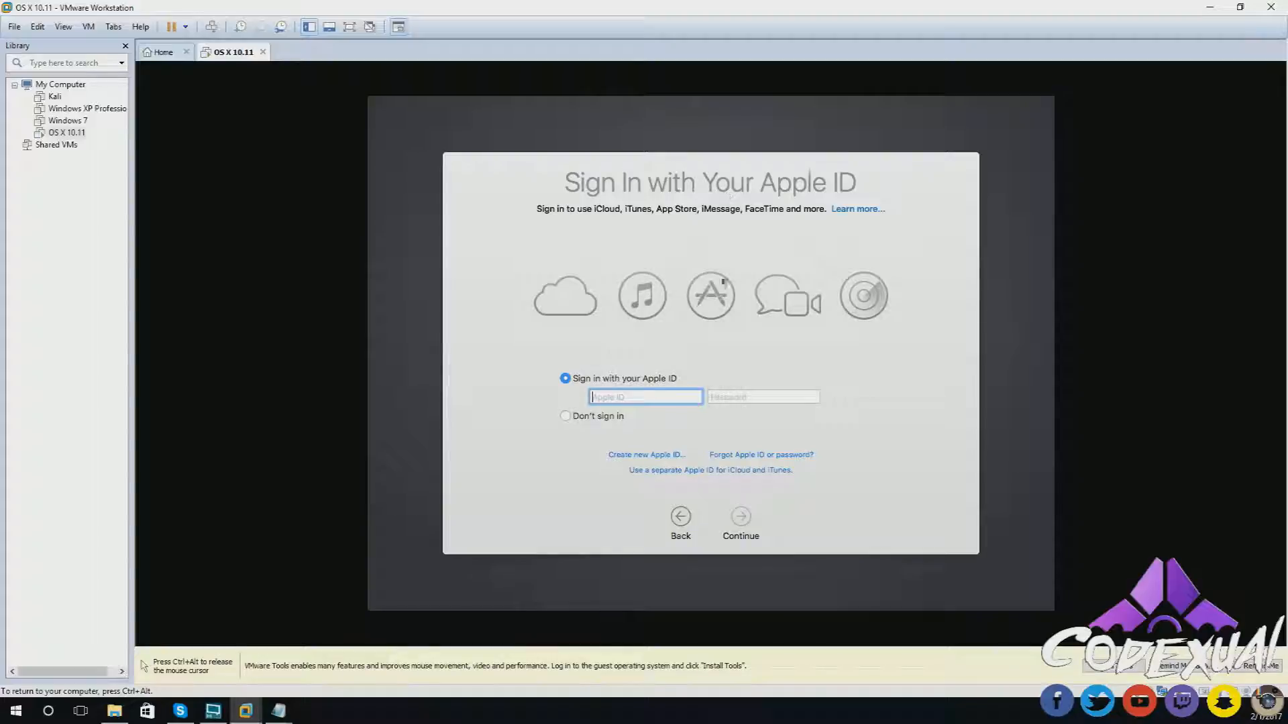
left_click(593, 416)
left_click(742, 517)
left_click(808, 225)
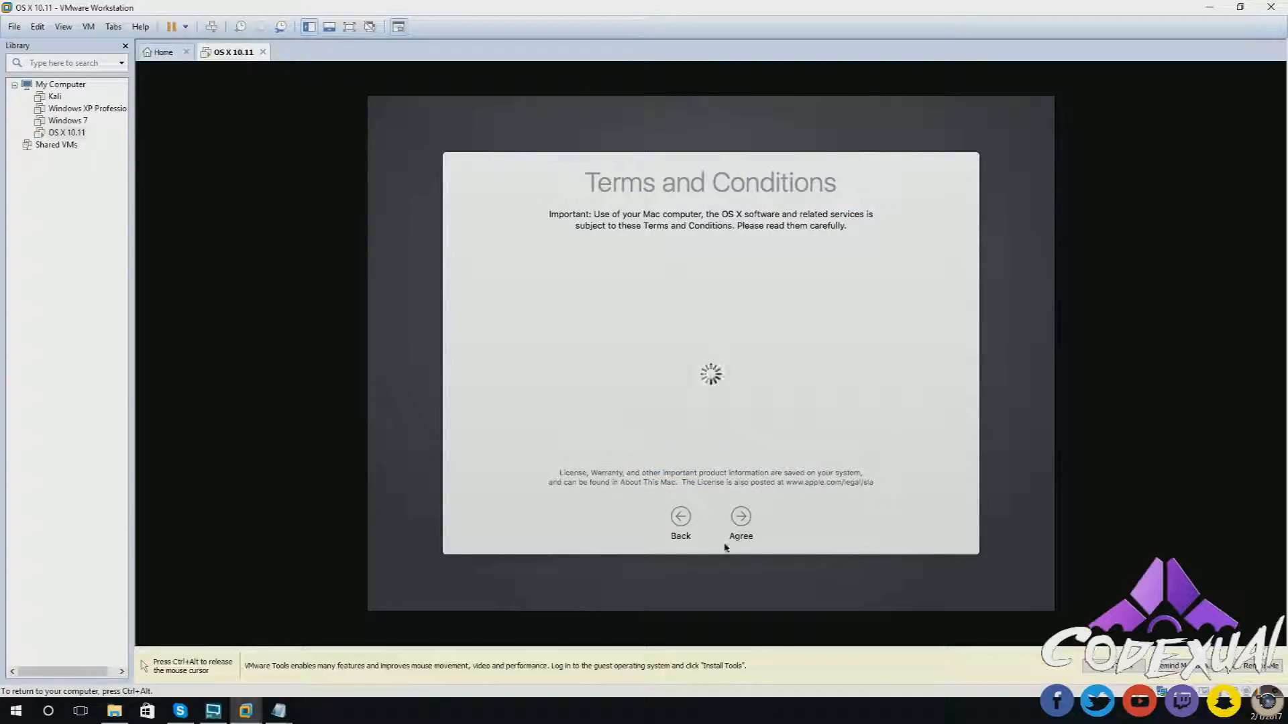
left_click(740, 518)
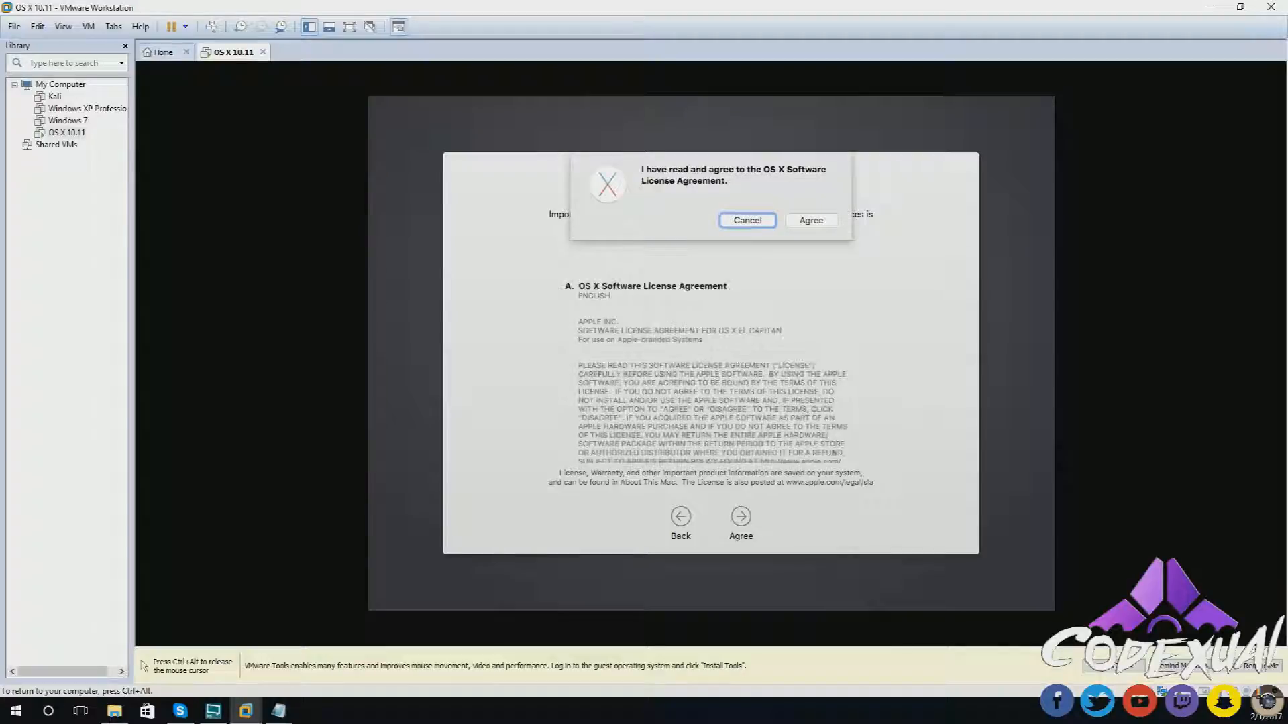
left_click(822, 224)
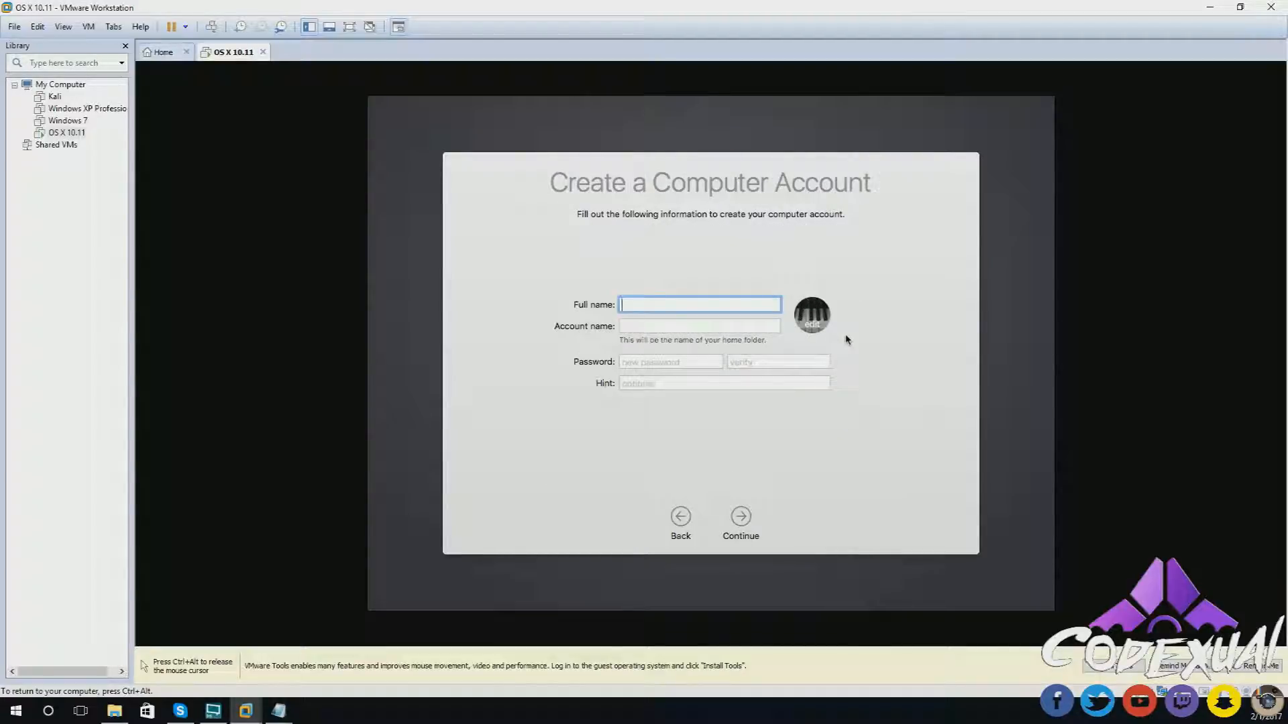
- Fill in the computer account name, keep Pacific Standard Time, and uncheck diagnostics data sharing
type("Codexual")
key("Tab")
left_click(740, 518)
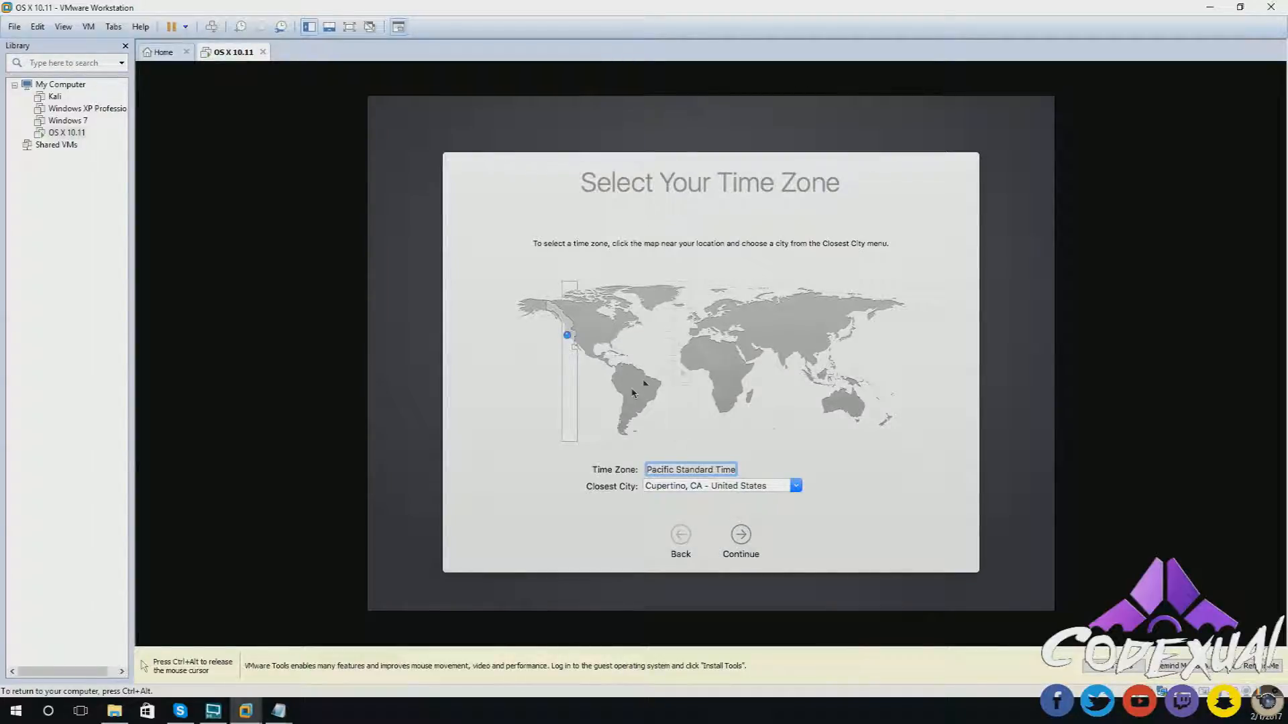
left_click(750, 539)
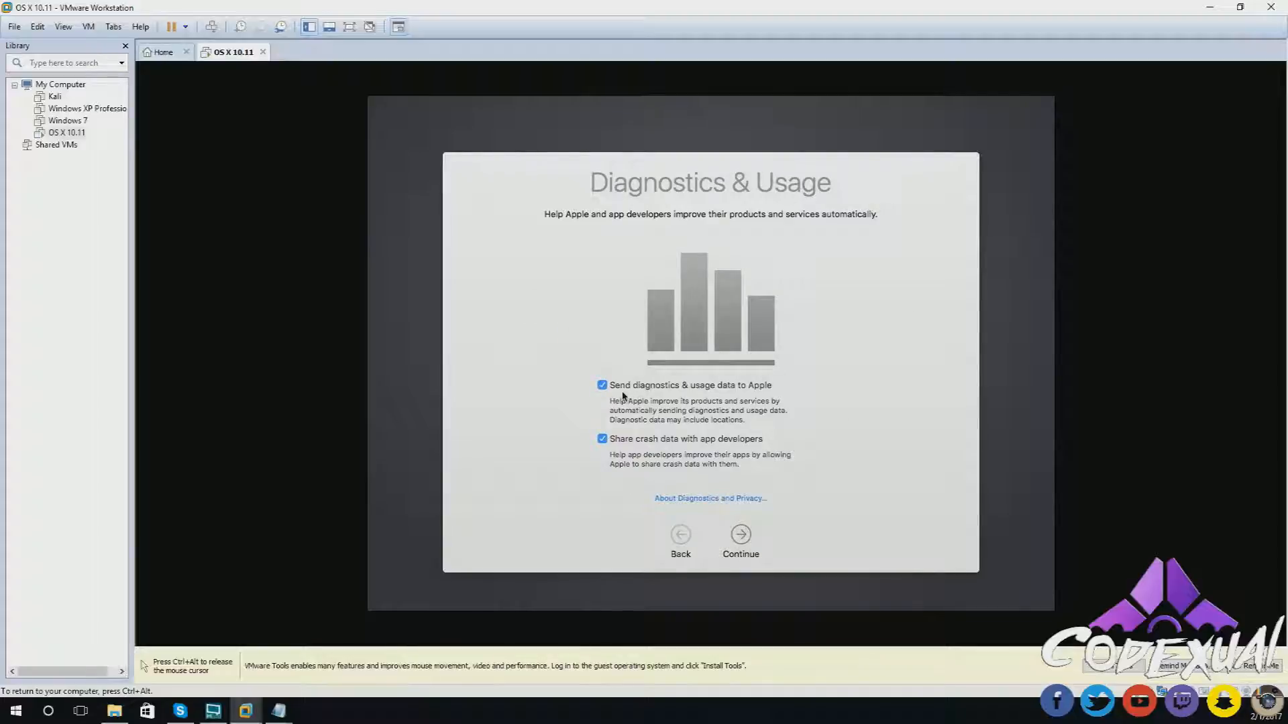
left_click(613, 387)
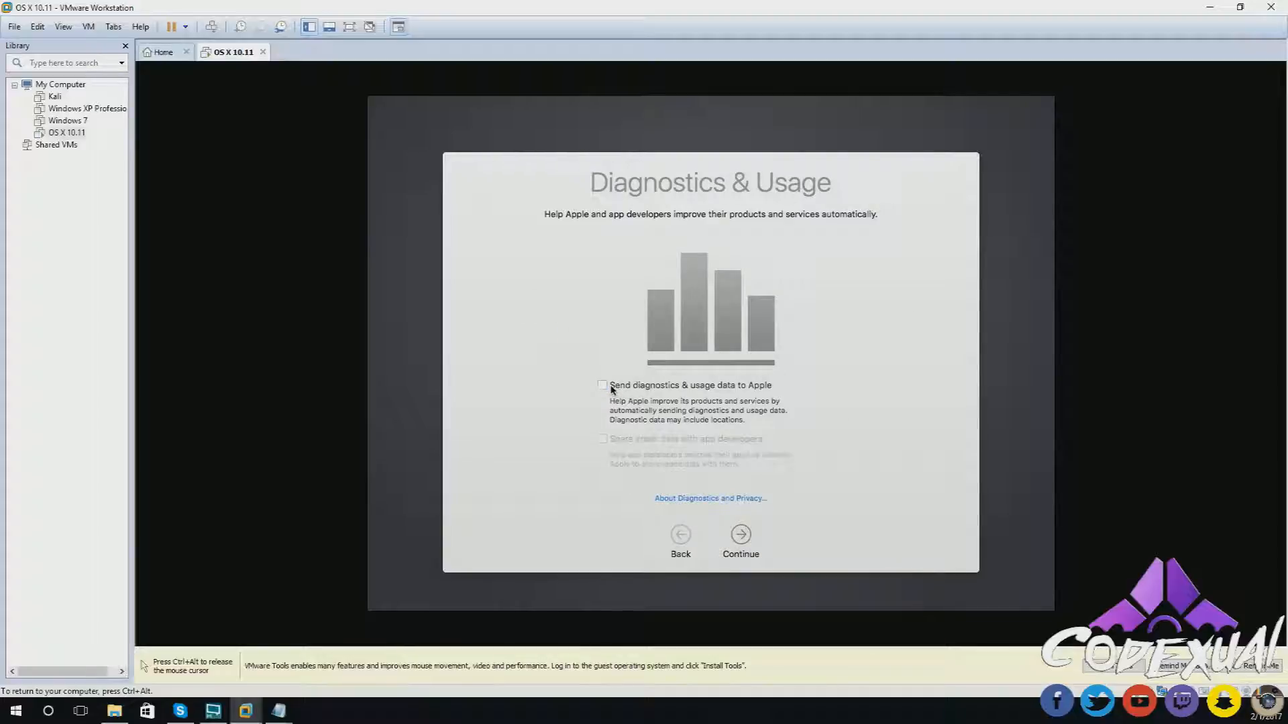
left_click(741, 534)
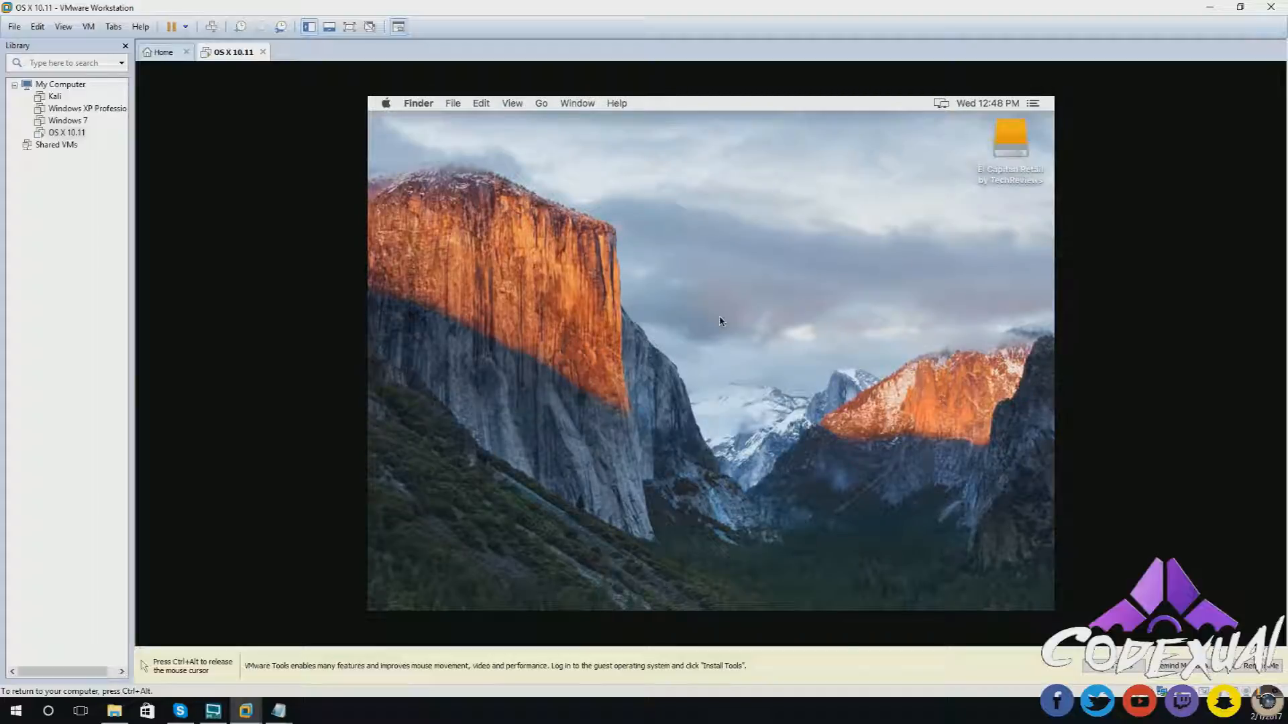
- Rename the El Capitan Retail desktop disk to 'OS X'
left_click(1000, 178)
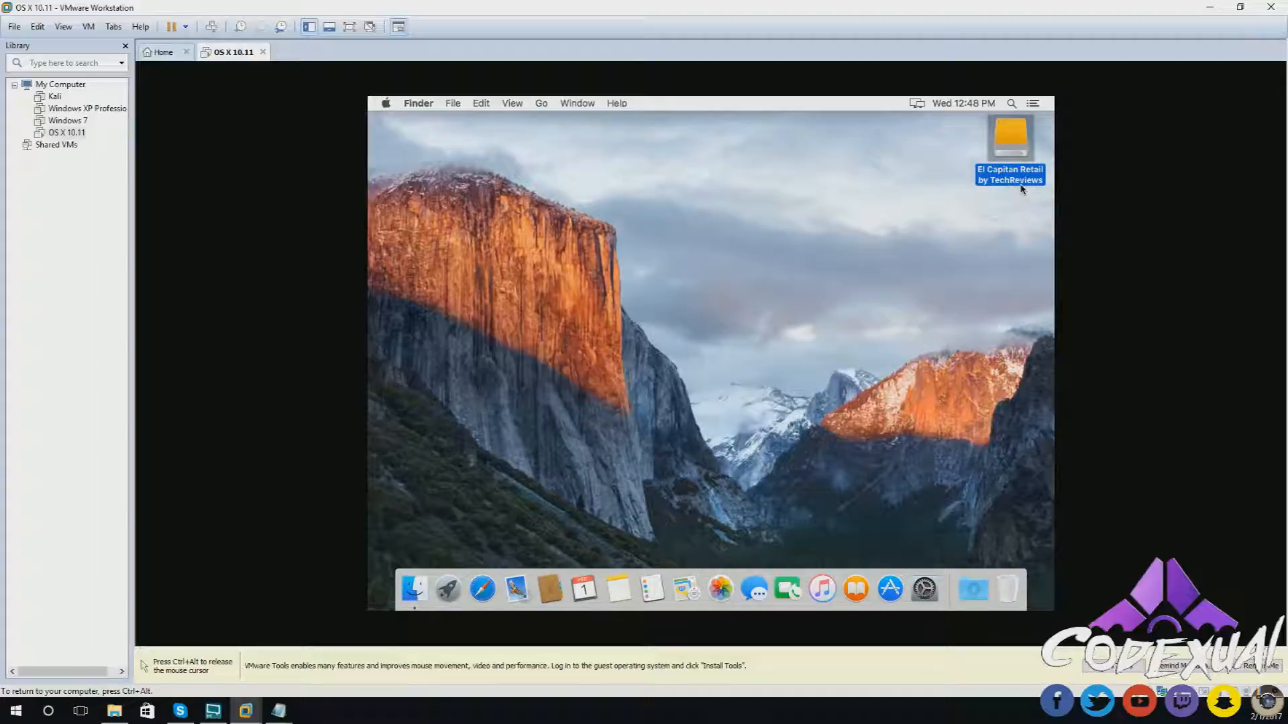
right_click(1020, 187)
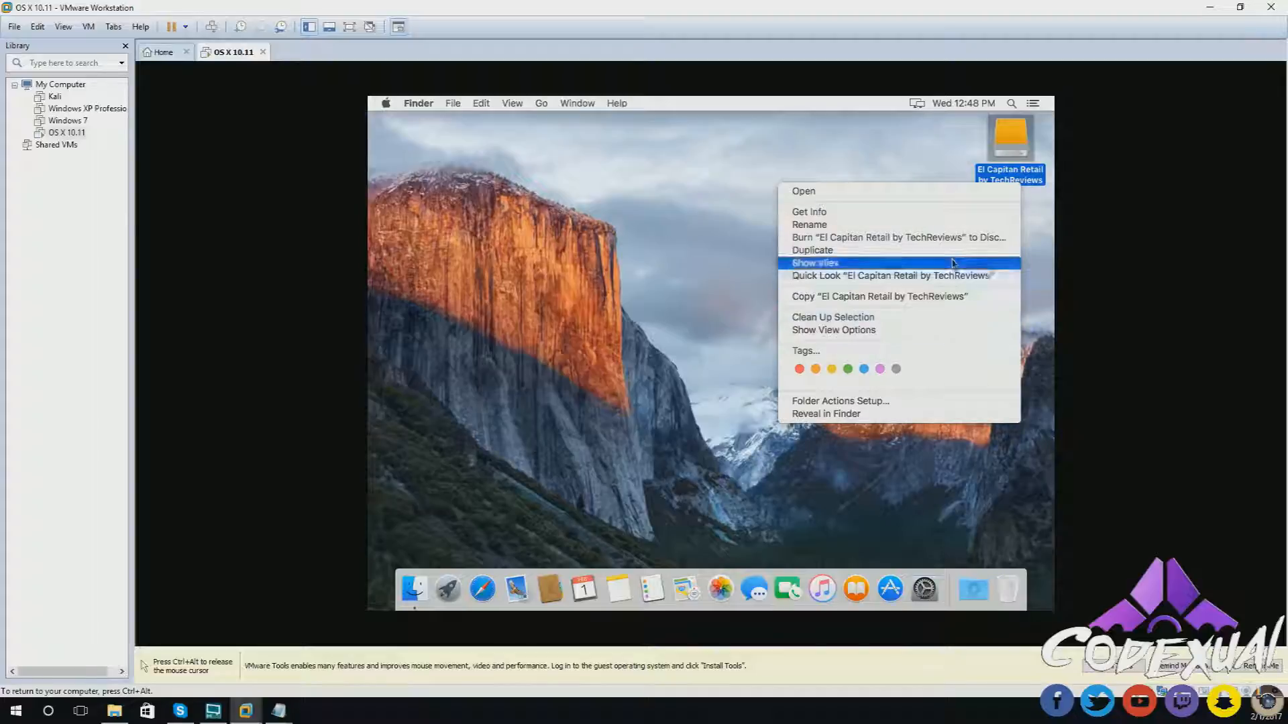
left_click(615, 297)
key("ctrl+alt")
left_click(1091, 182)
left_click(1020, 184)
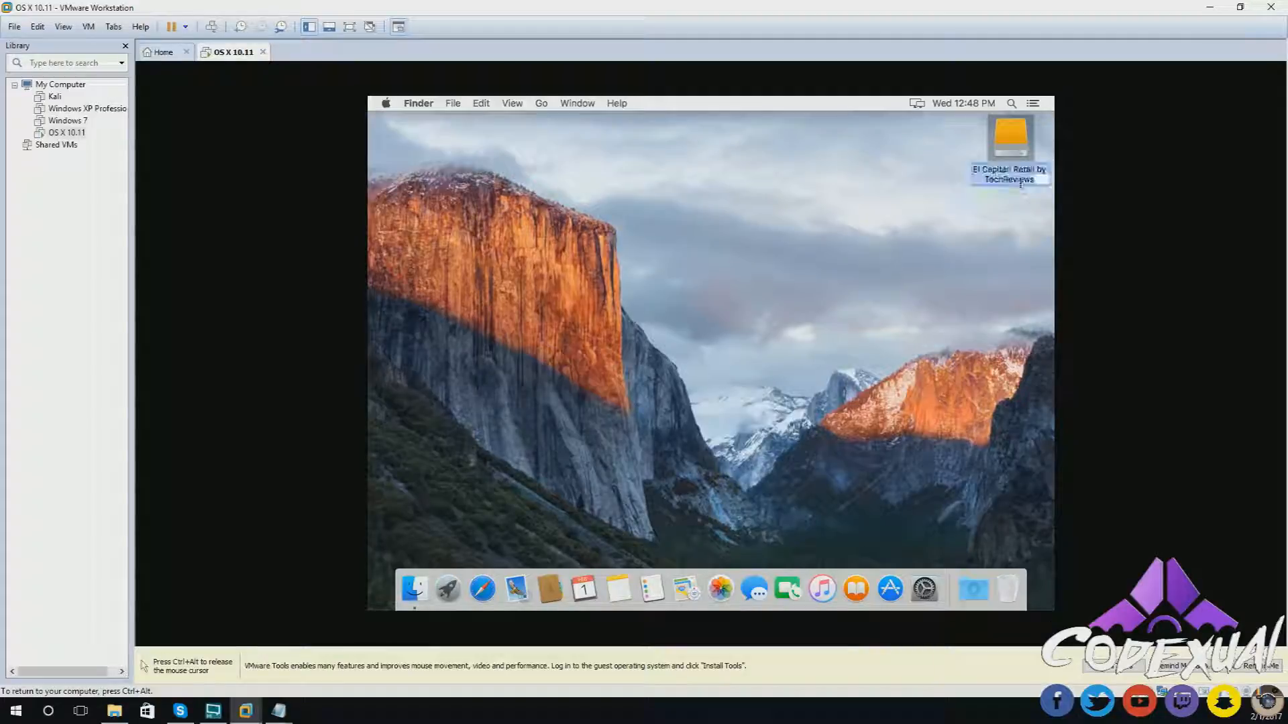
type("OSX")
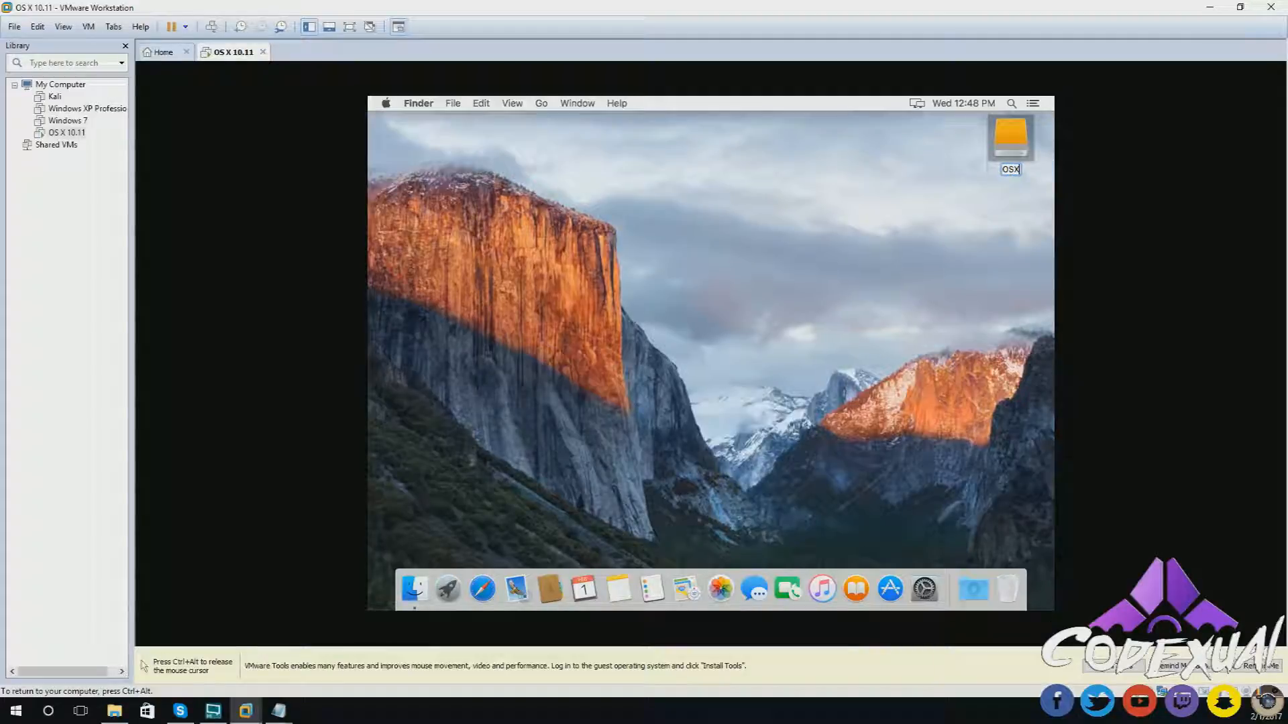
key("Left")
left_click(861, 216)
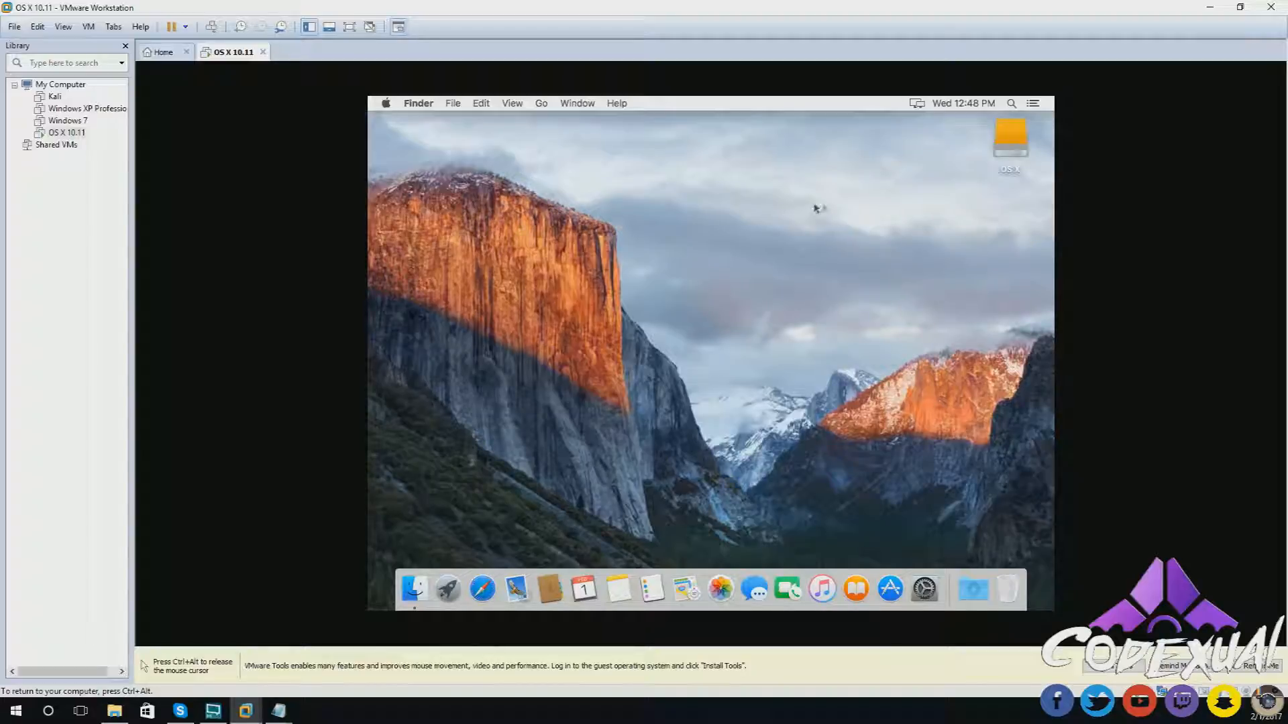
- Deselect the OS X disk, release the mouse, and switch the VM to full screen
left_click(1027, 144)
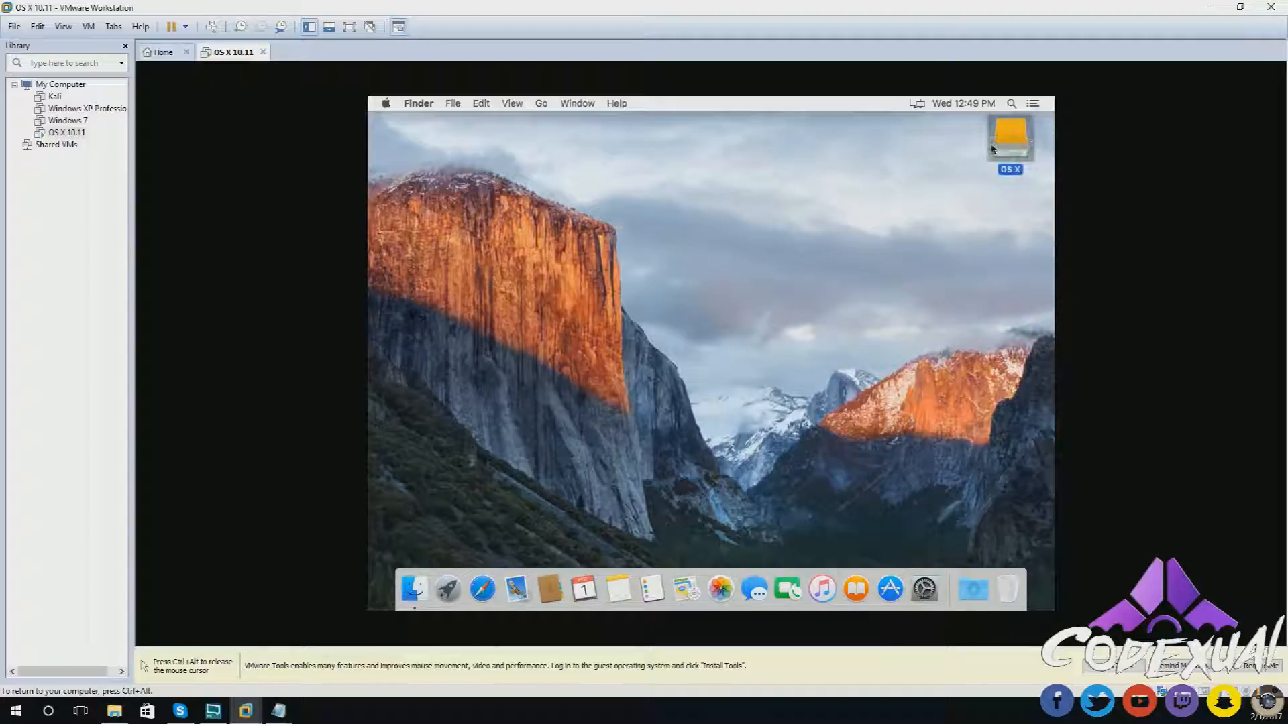
left_click(769, 231)
key("ctrl+alt")
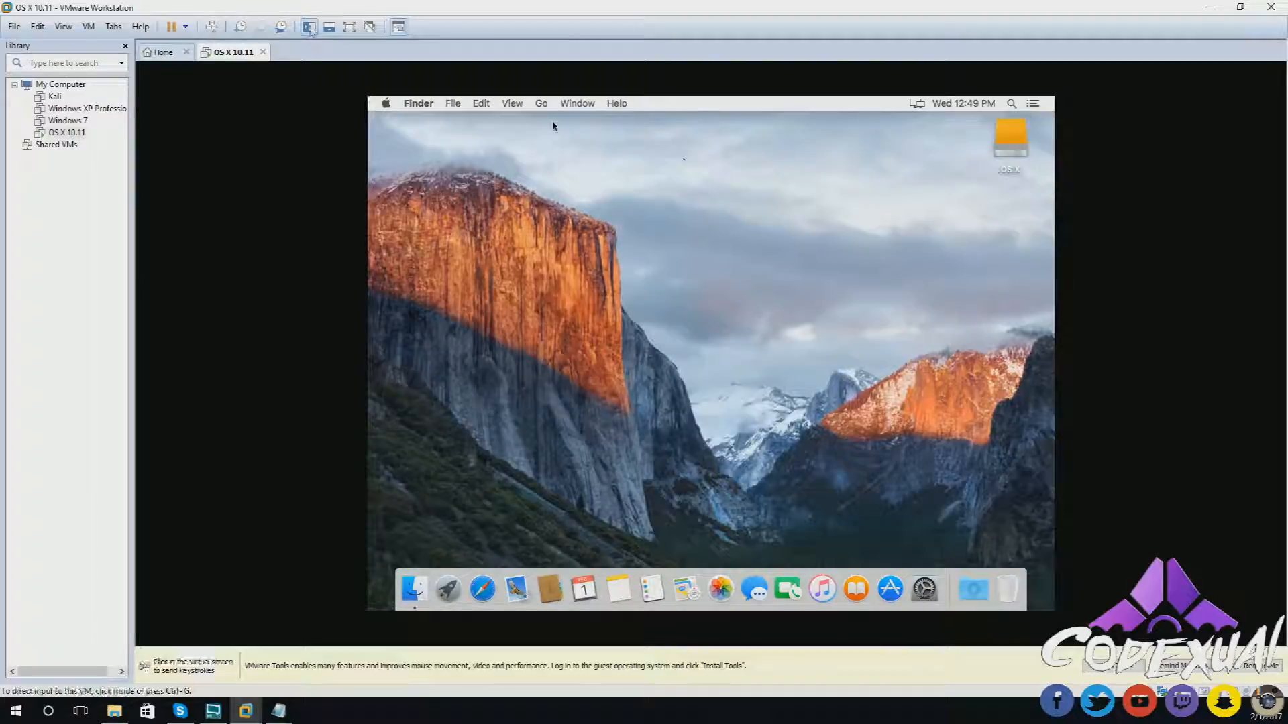
left_click(351, 29)
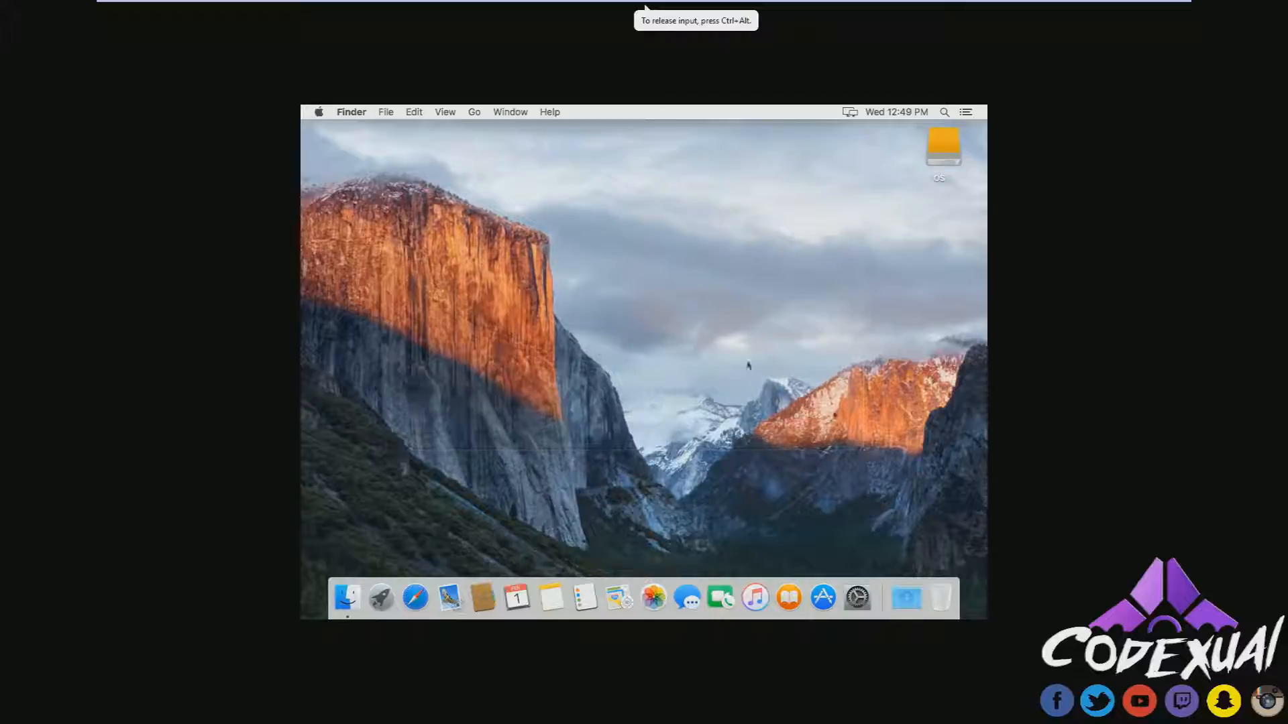
- Choose Install VMware Tools from the OS X 10.11 tab menu, confirm Install, and position its window
left_click_drag(327, 151, 374, 271)
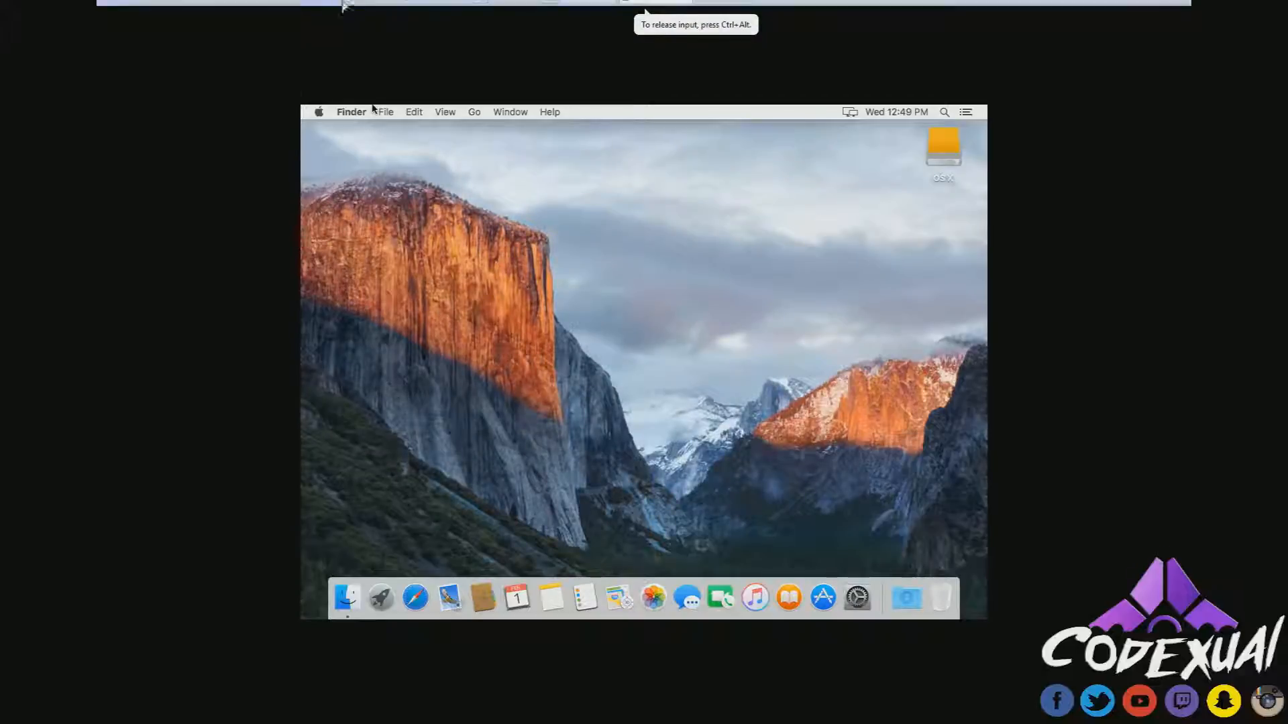
right_click(642, 7)
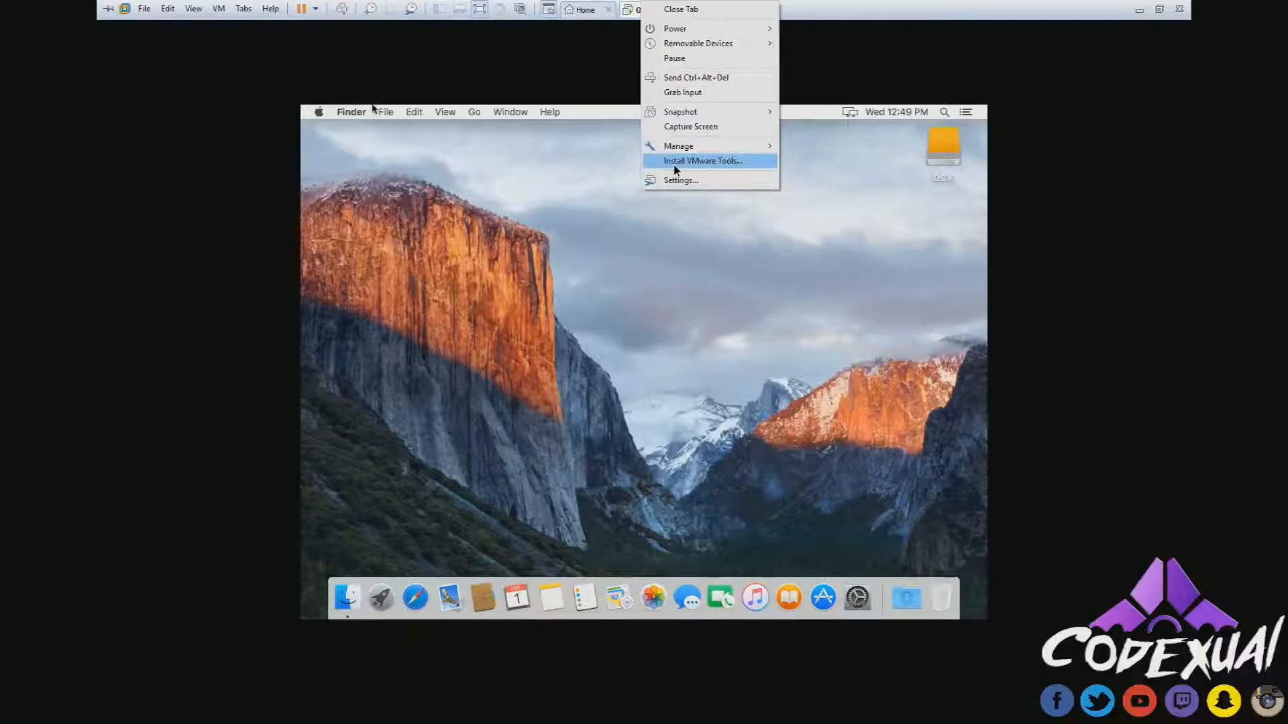
left_click(674, 162)
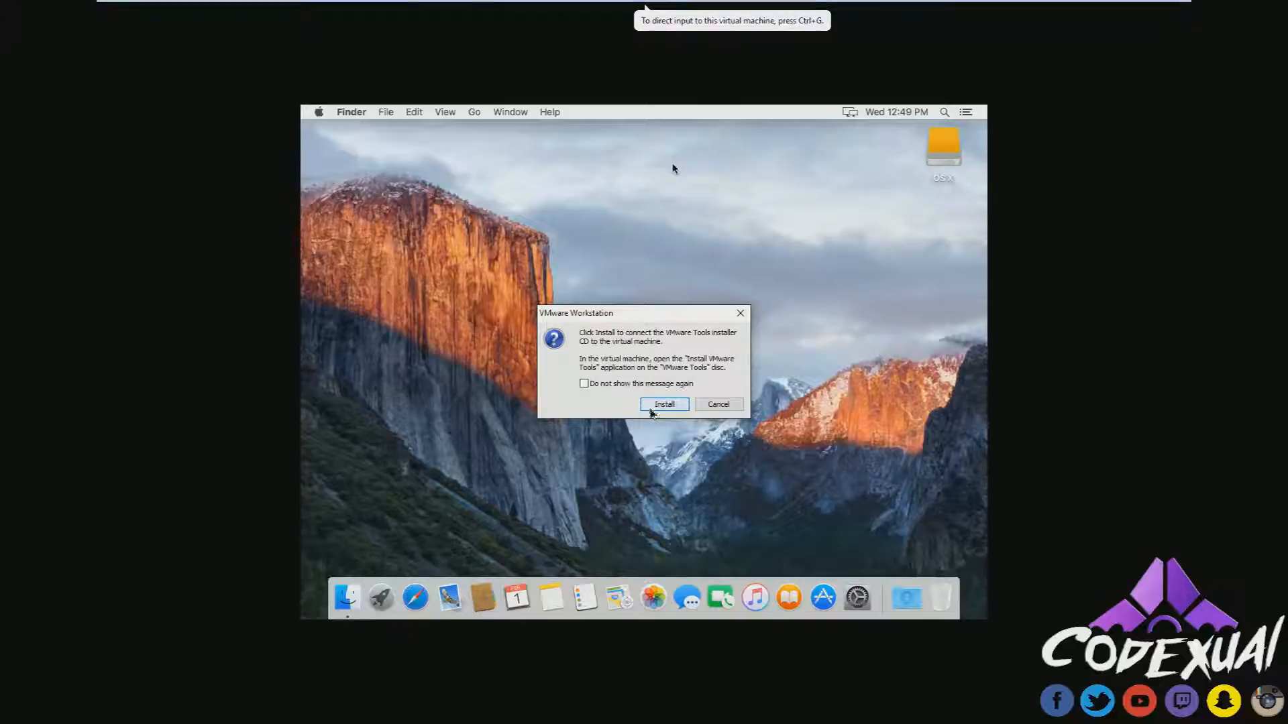
left_click(651, 405)
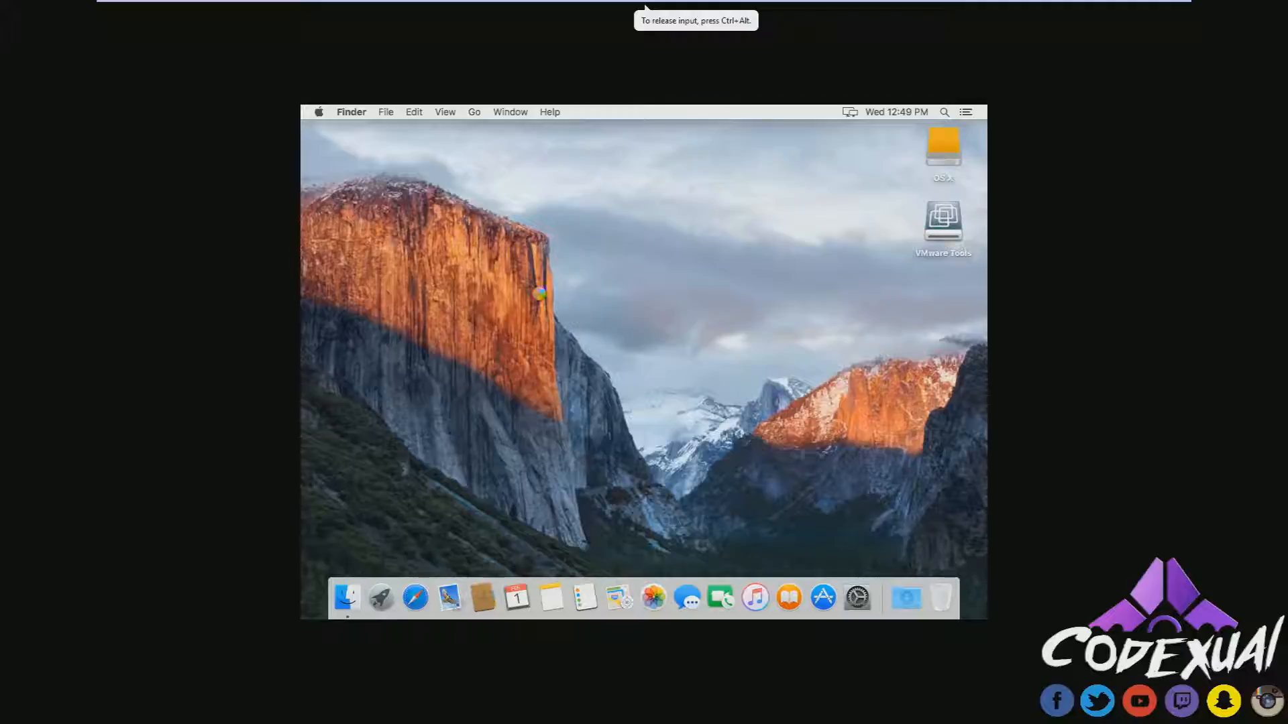
left_click_drag(512, 141, 623, 162)
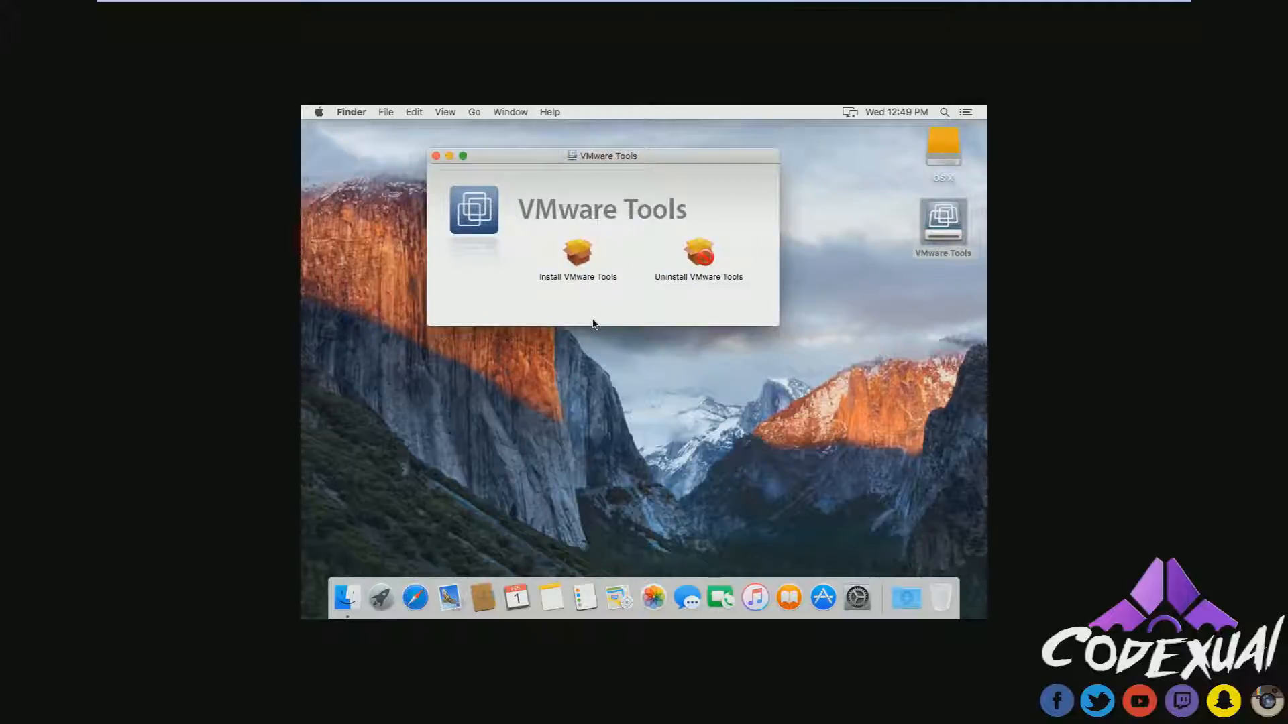
- Run the Install VMware Tools package, authenticate with the admin password, and restart the Mac
left_click(575, 253)
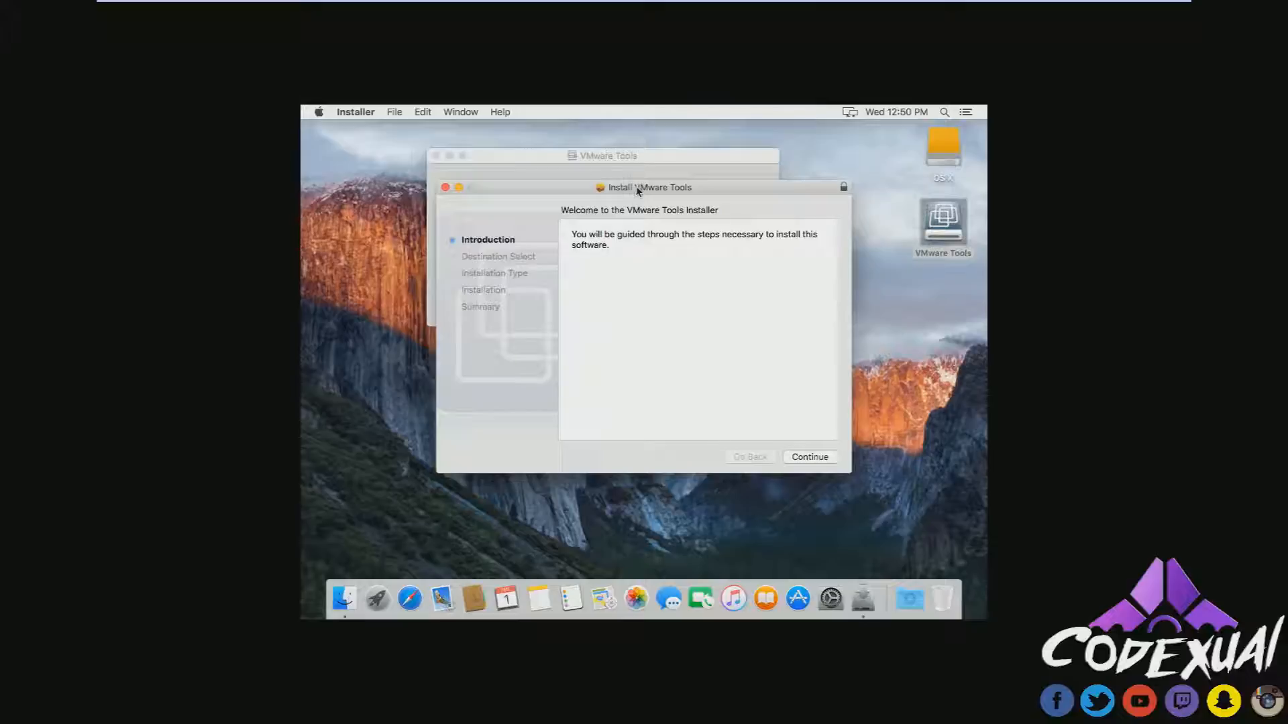
left_click_drag(637, 190, 648, 185)
left_click(822, 454)
left_click(822, 454)
left_click(823, 453)
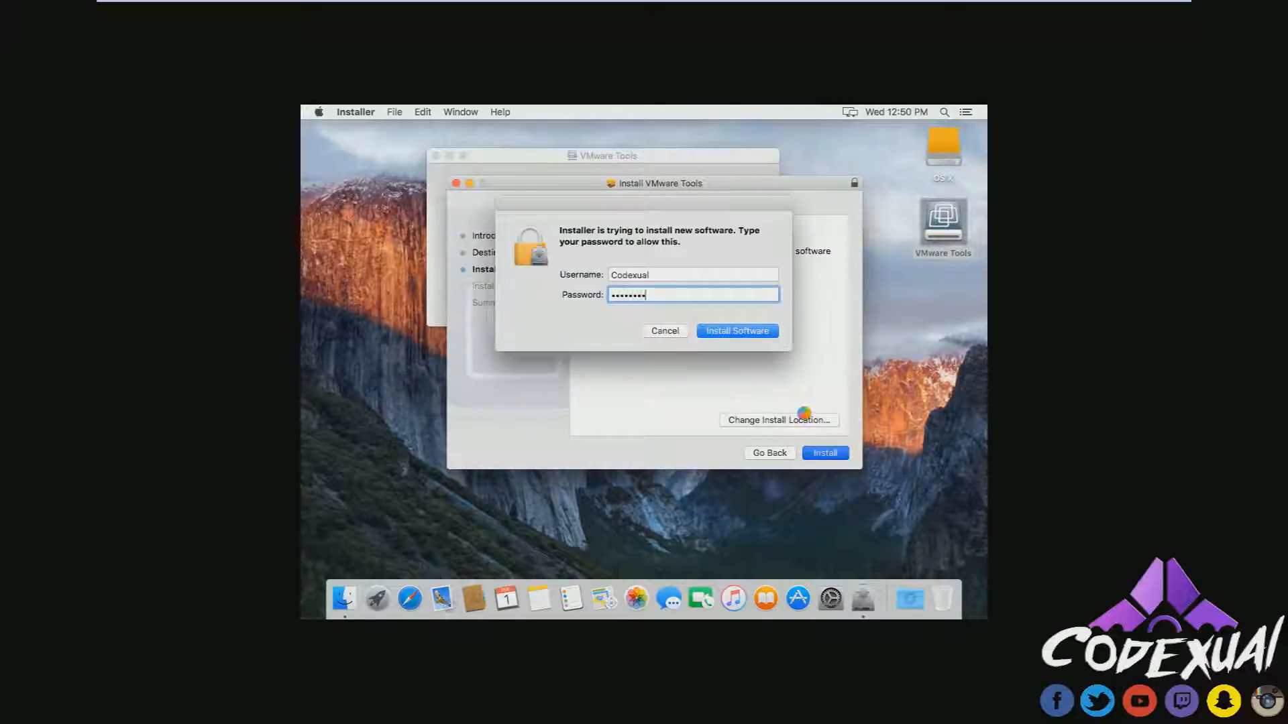
key("Return")
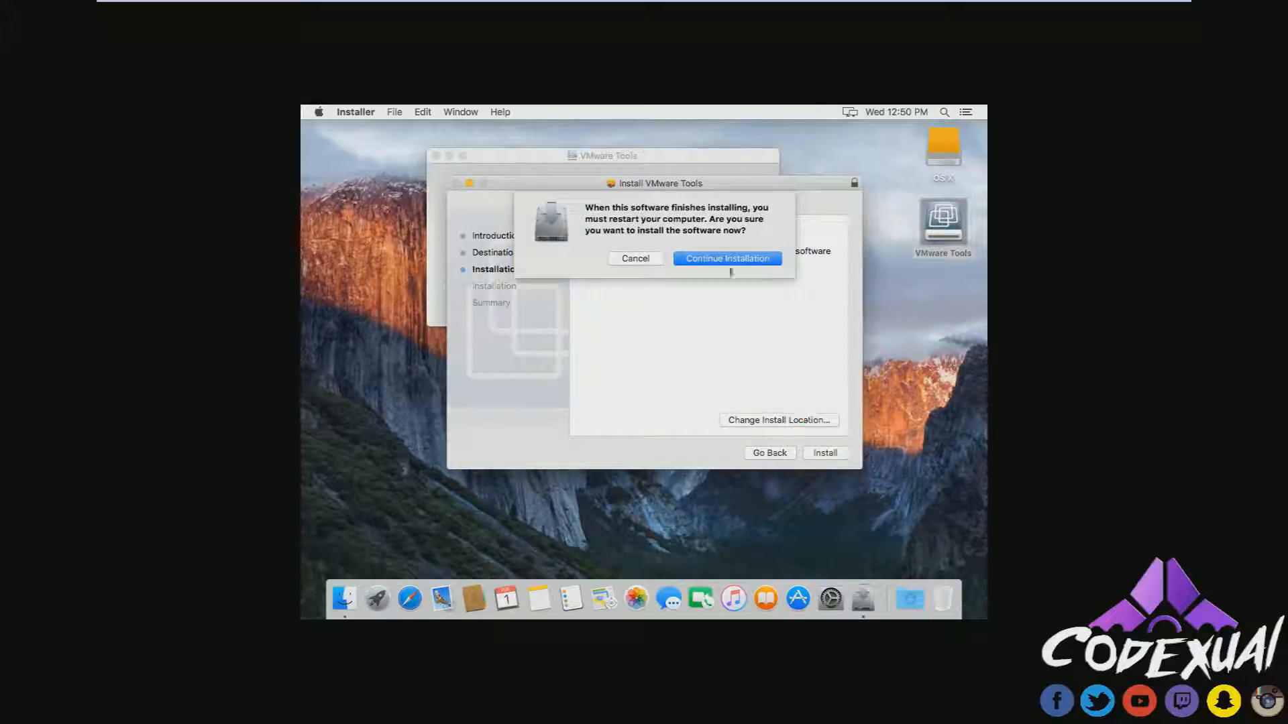
left_click(728, 267)
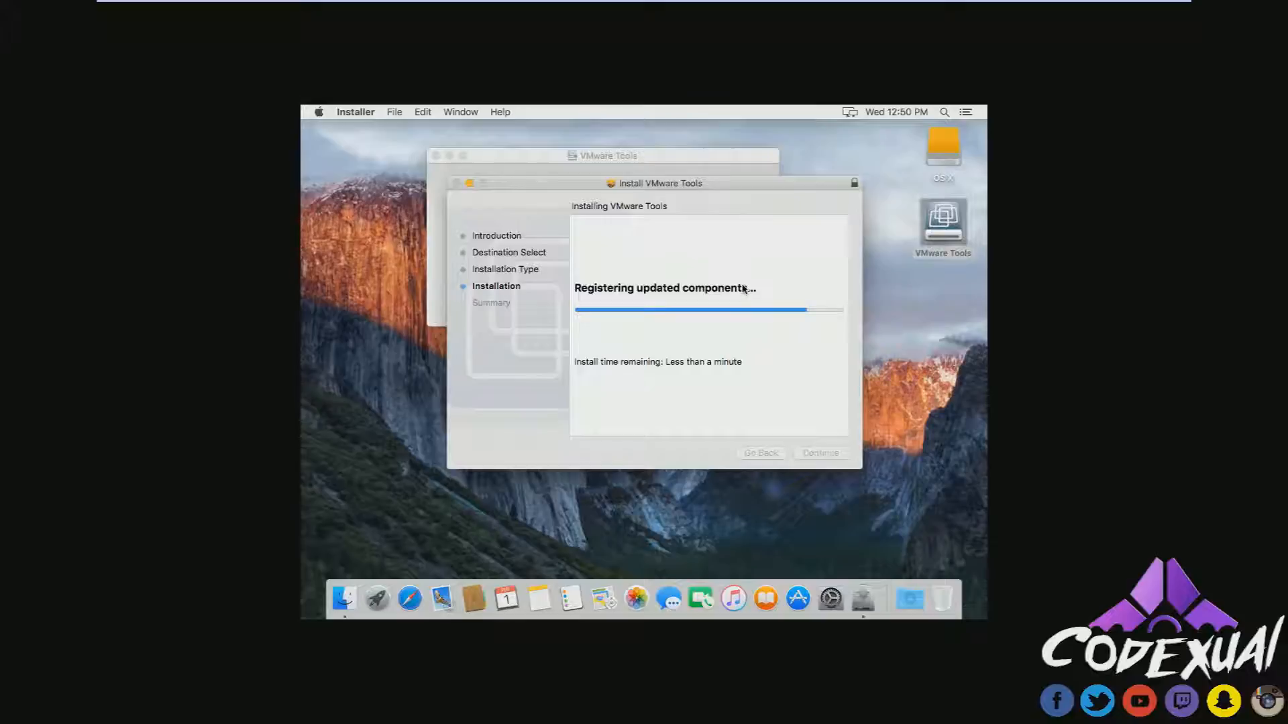
left_click(832, 458)
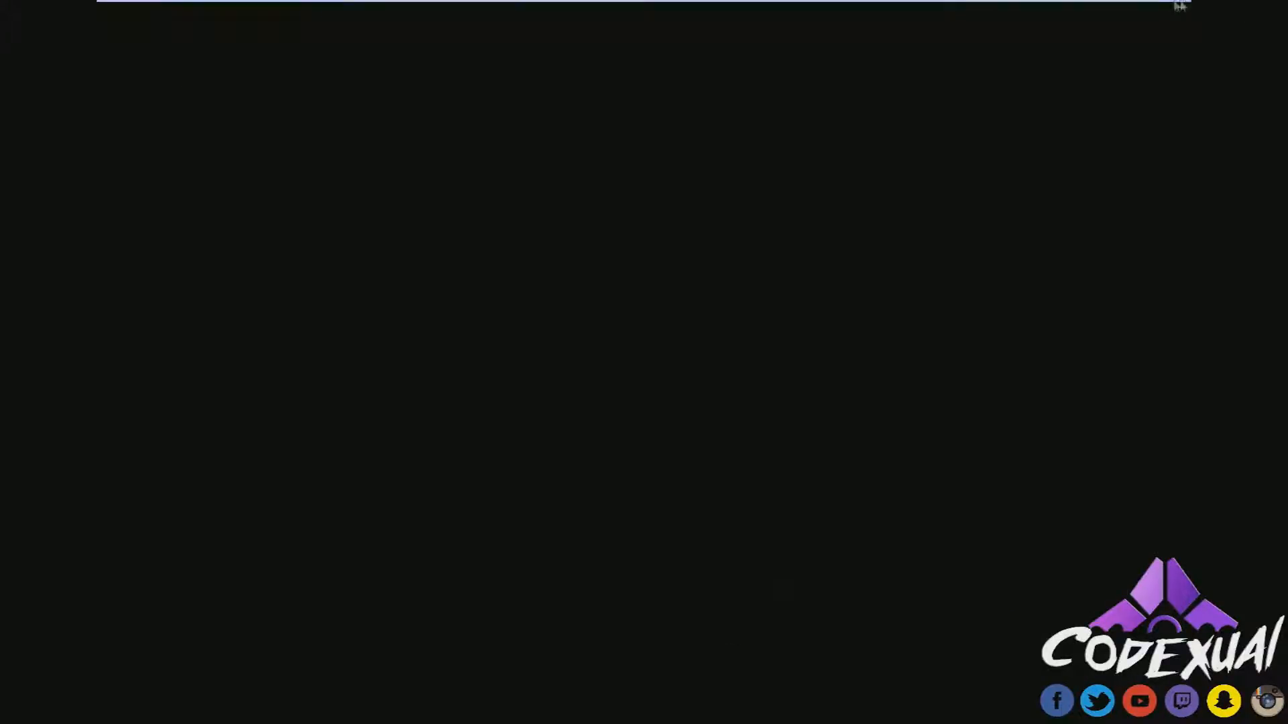
- Exit full-screen mode, restore the VMware window down, and nudge it slightly left
mouse_move(1114, 8)
left_click(1158, 10)
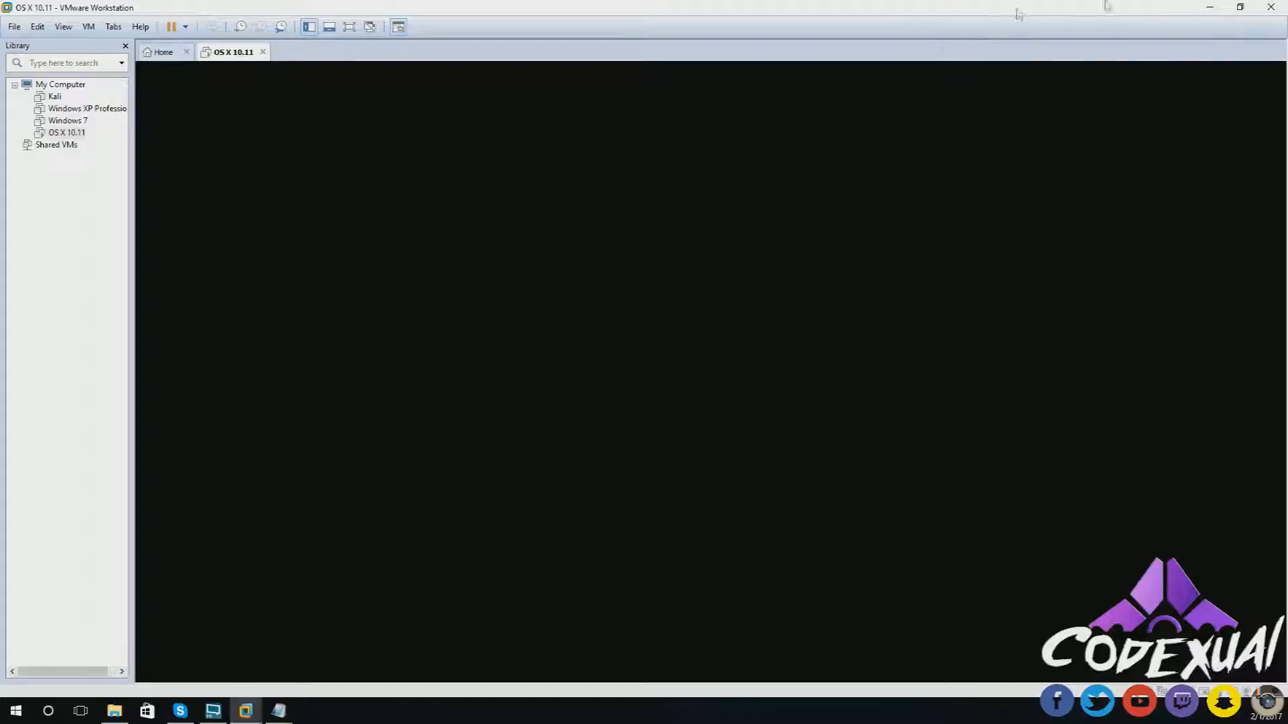
left_click(1238, 8)
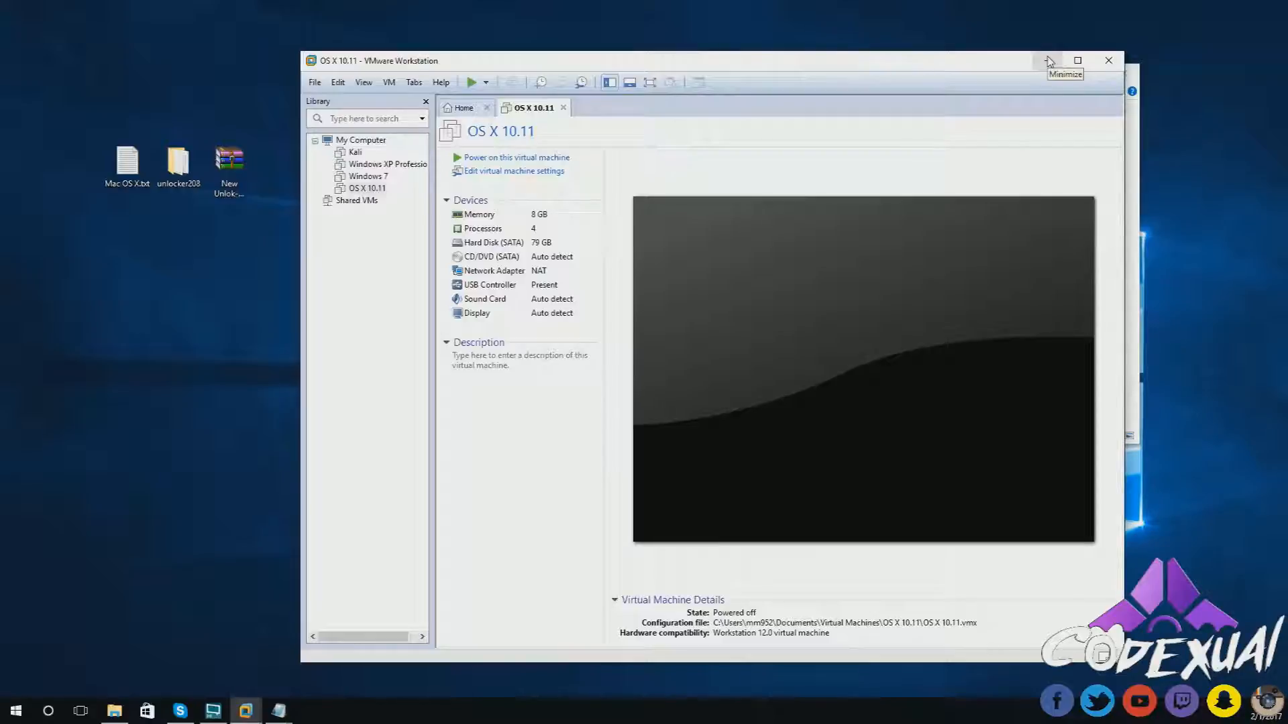
left_click_drag(933, 63, 888, 58)
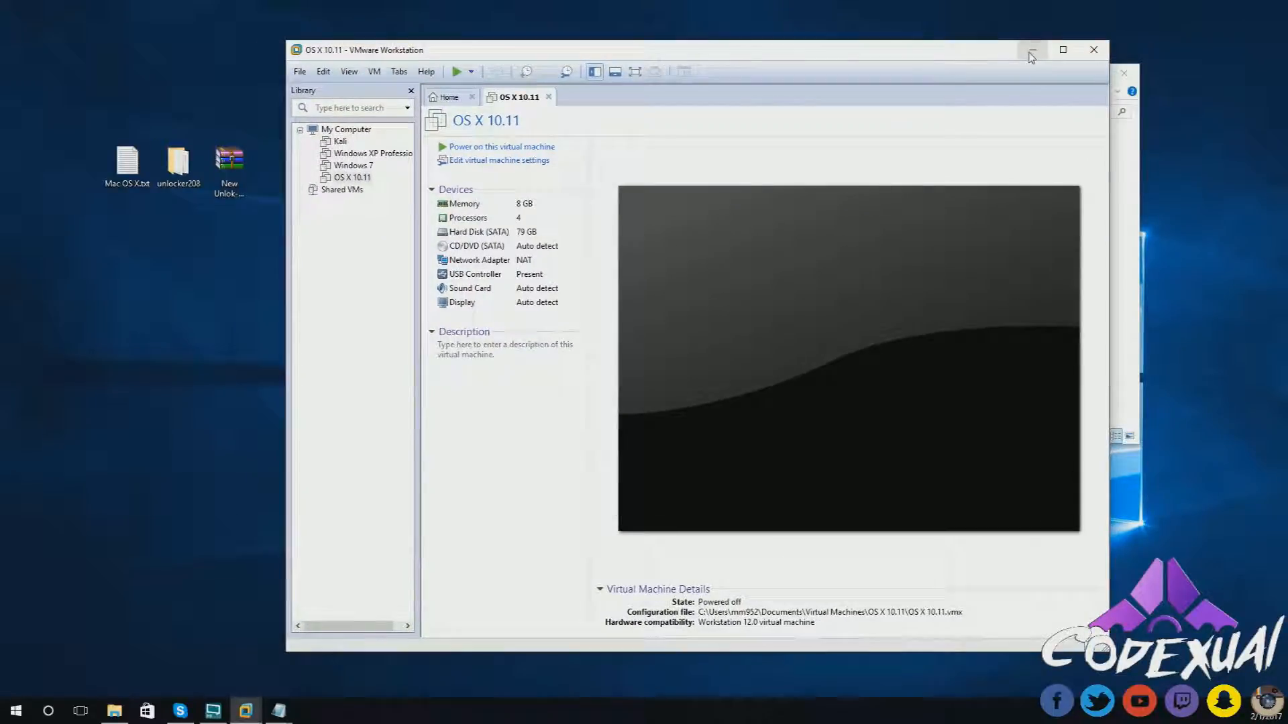
- Minimize VMware and open OS X 10.11.vmx with Notepad from File Explorer
left_click(1003, 57)
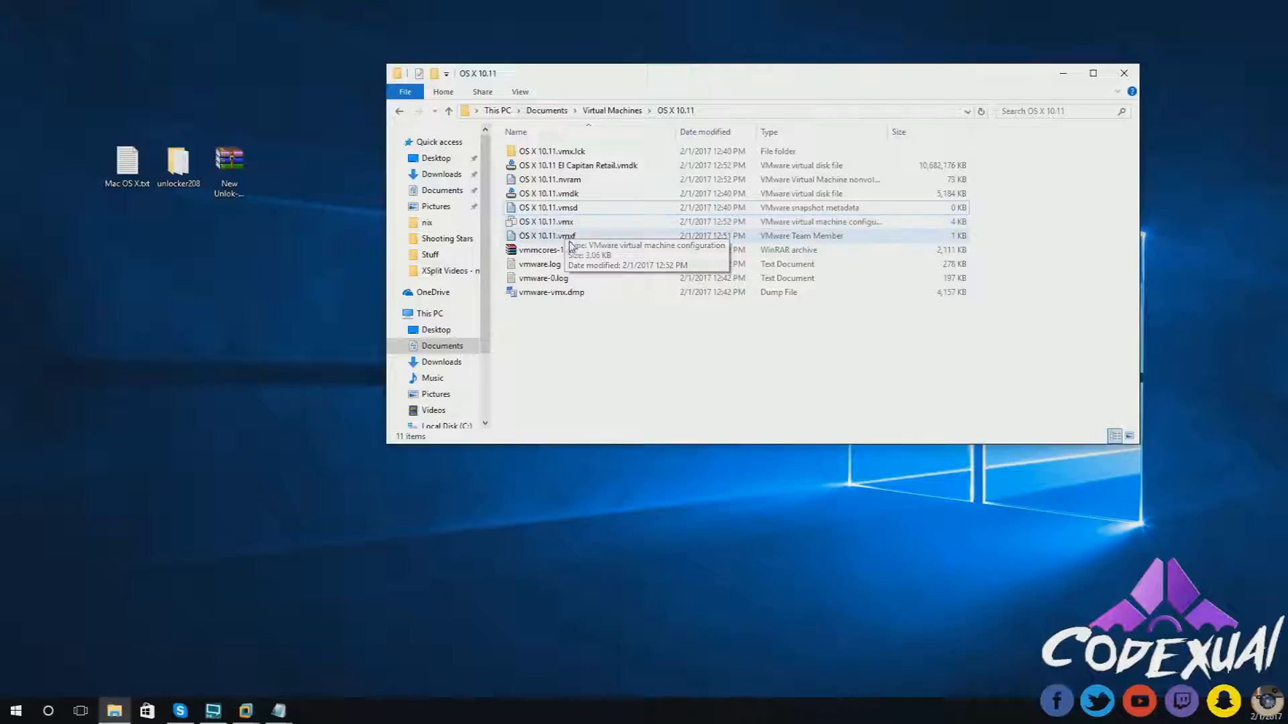
left_click(577, 226)
right_click(577, 226)
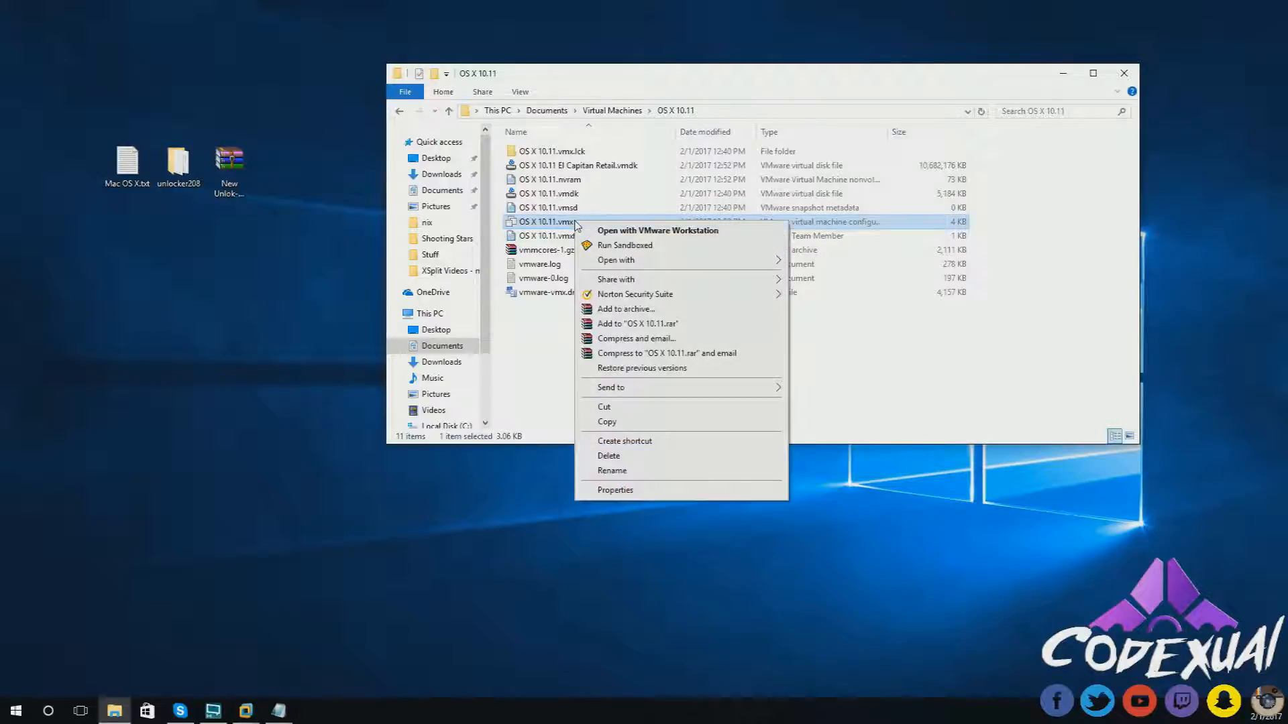
mouse_move(718, 261)
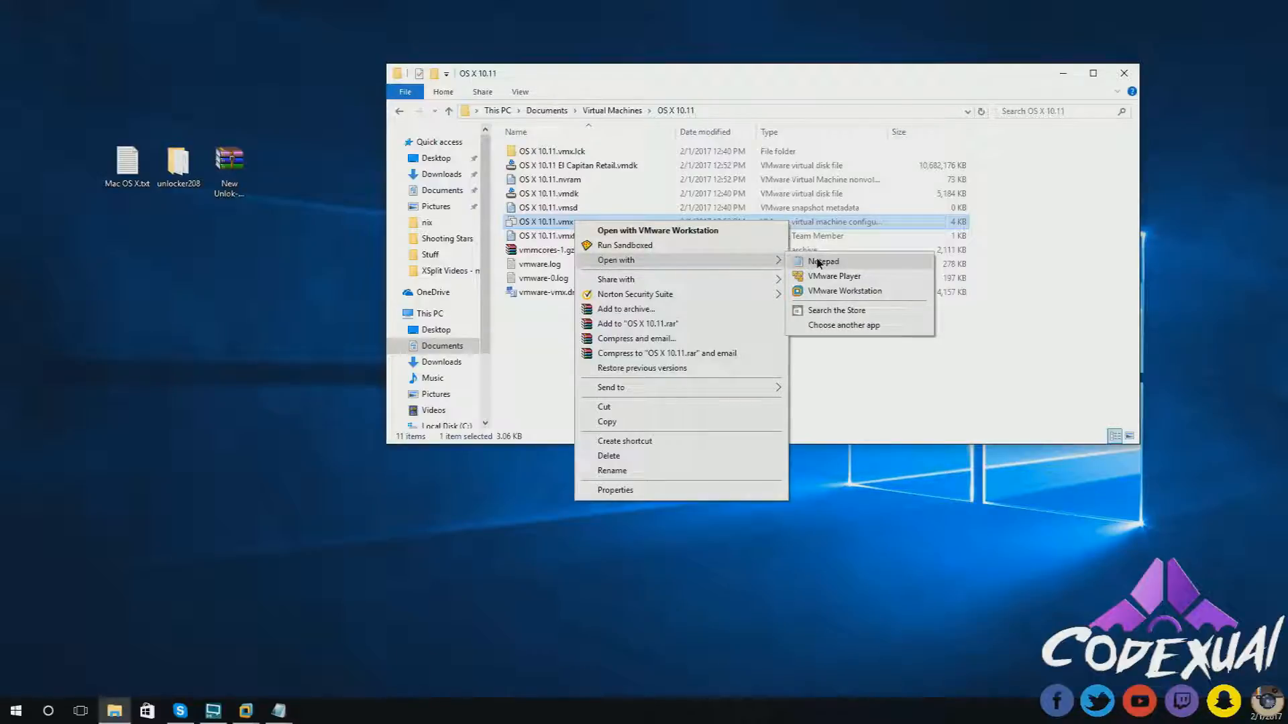
left_click(819, 262)
- Change board-id.reflectHost from "TRUE" to "FALSE" and add a blank line after it
scroll(670, 291, "down", 2)
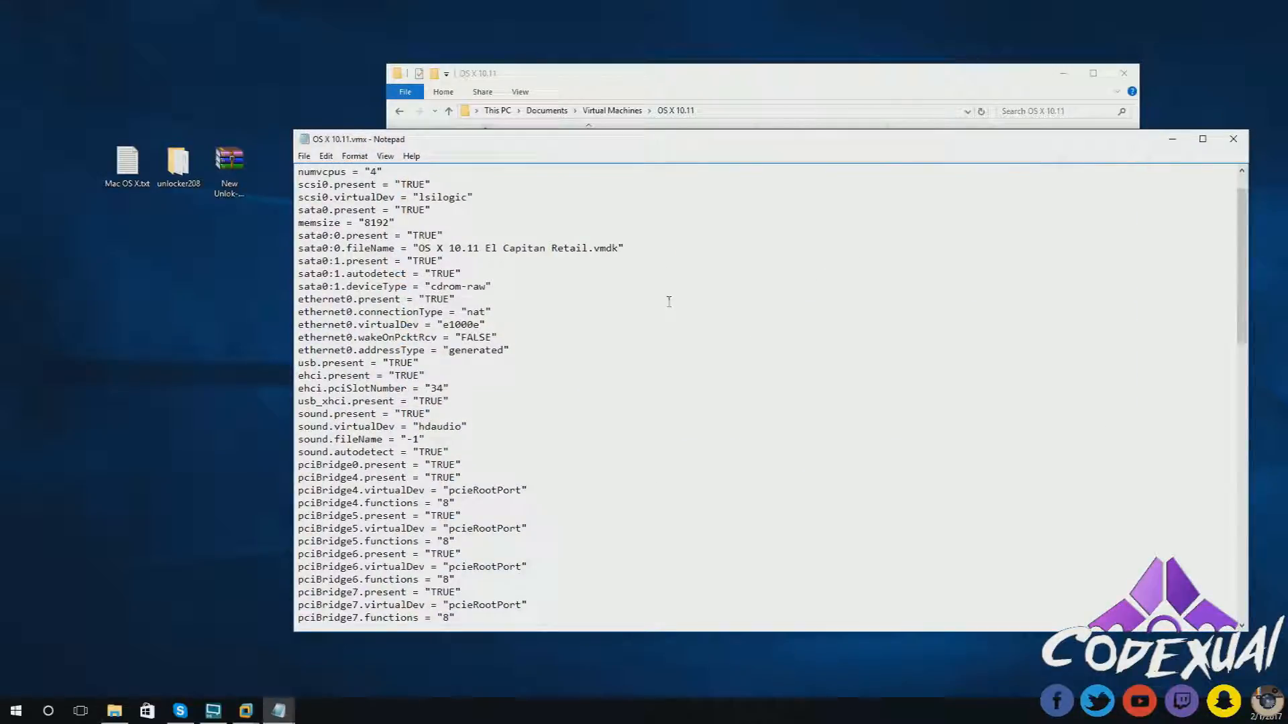
scroll(660, 295, "down", 2)
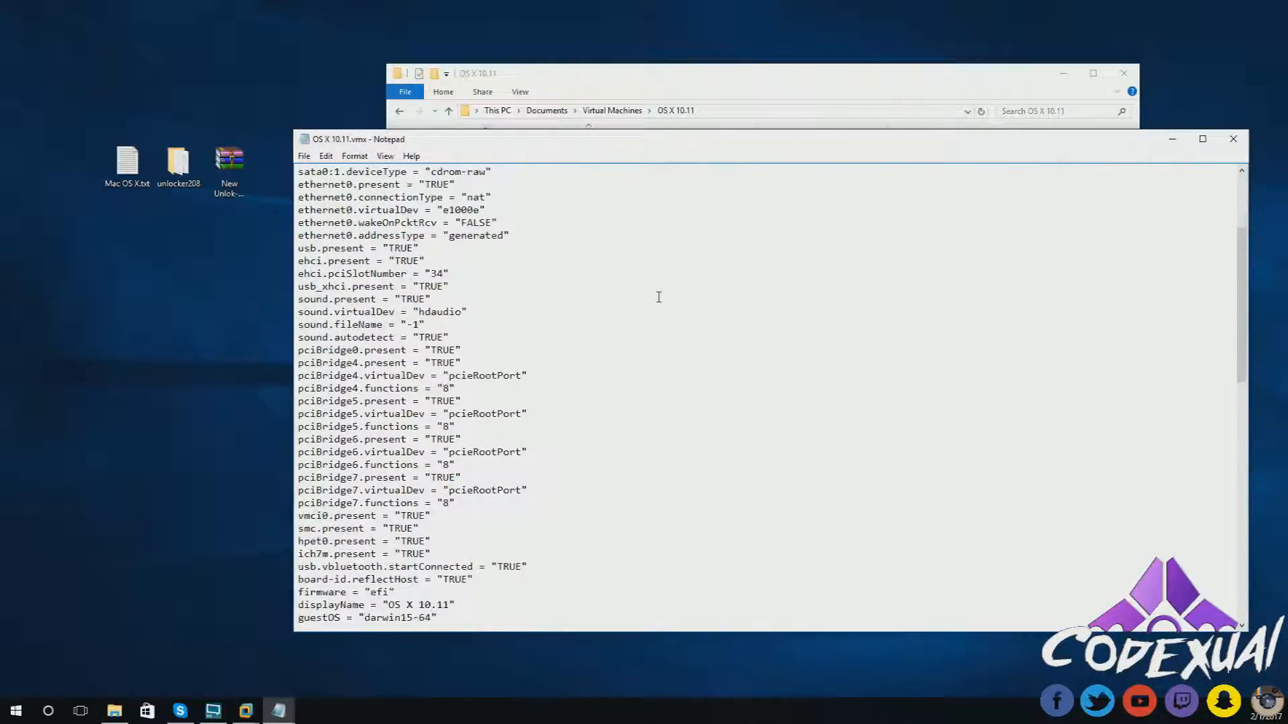
scroll(659, 297, "down", 2)
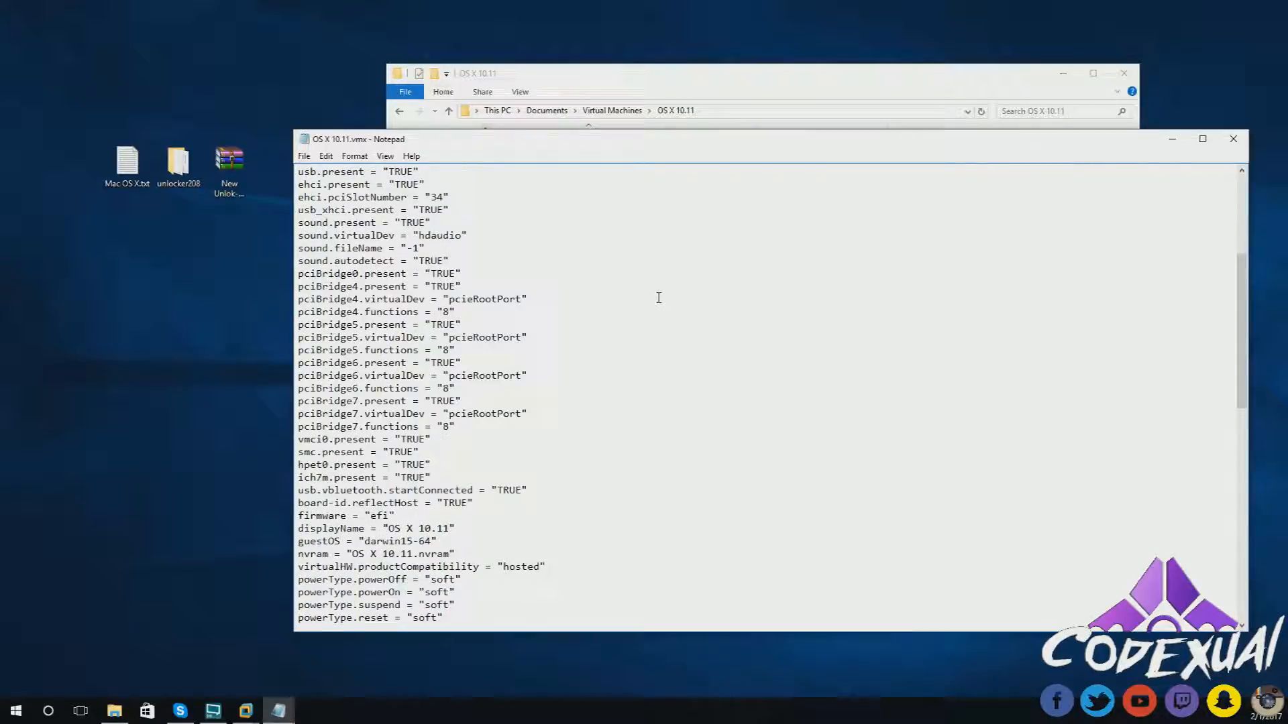
scroll(658, 298, "down", 2)
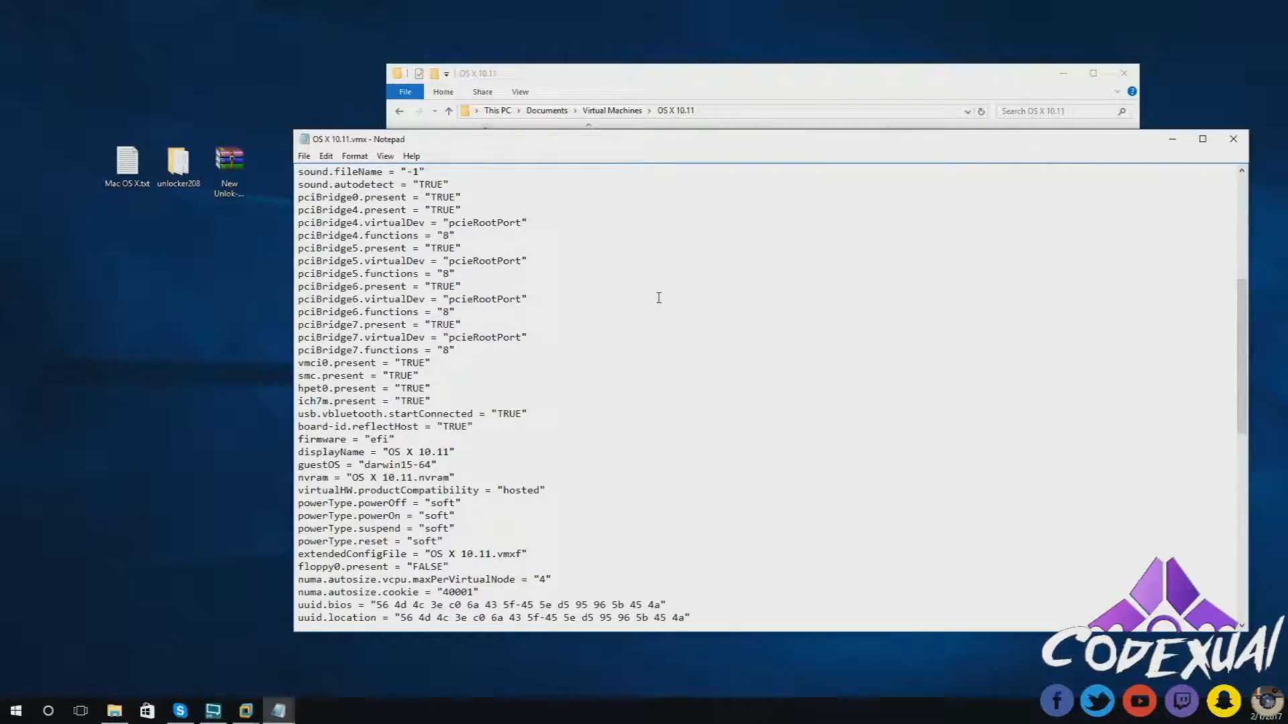
scroll(659, 298, "down", 1)
scroll(659, 297, "down", 1)
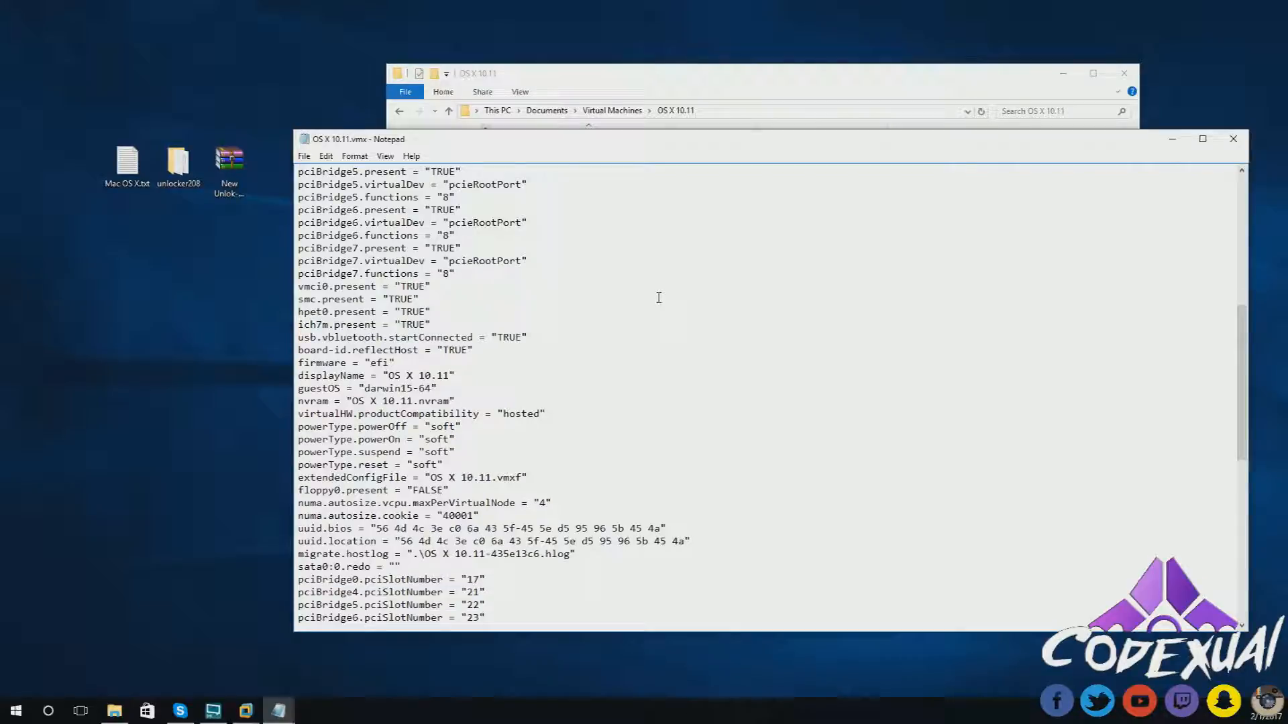
left_click_drag(298, 350, 473, 349)
left_click(473, 349)
key("BackSpace")
key("BackSpace")
key("BackSpace")
type("FALSE")
key("Return")
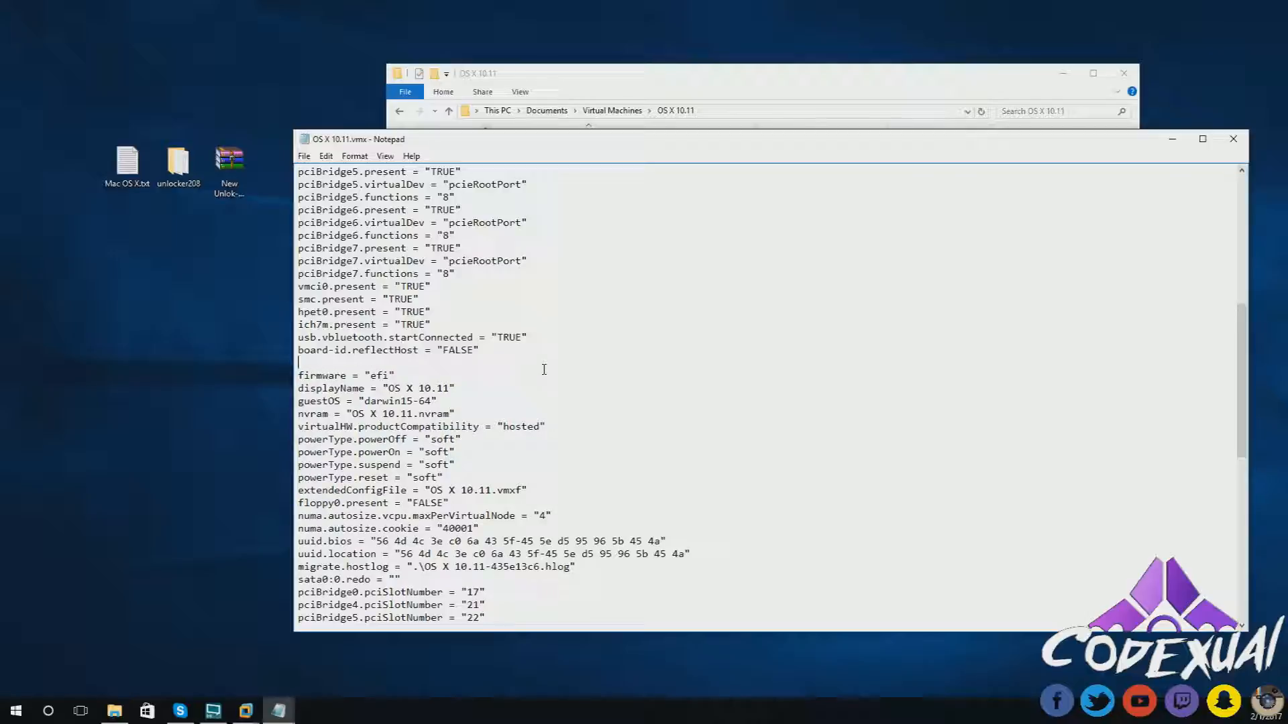
- Open the Mac OS X.txt notes file in Notepad
scroll(548, 359, "up", 1)
scroll(341, 323, "down", 1)
double_click(127, 163)
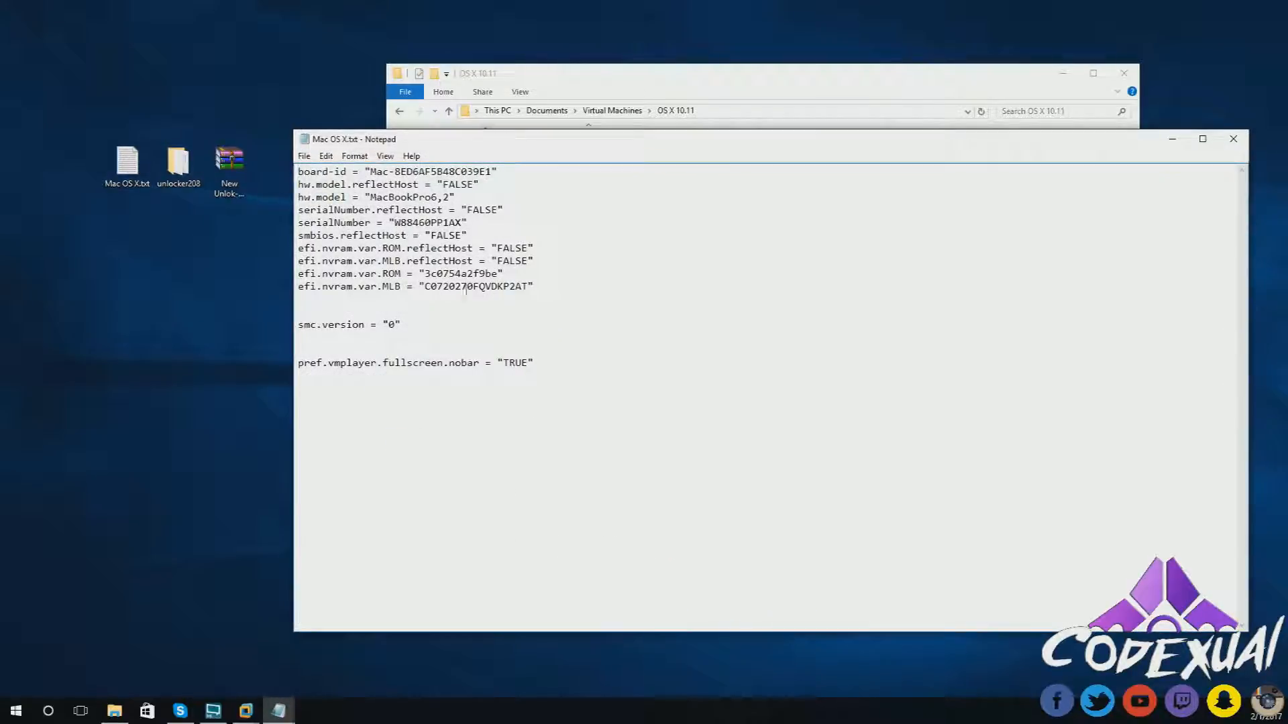
- Copy the ten board-id through MLB lines from Mac OS X.txt into the vmx's blank line
left_click_drag(546, 291, 289, 171)
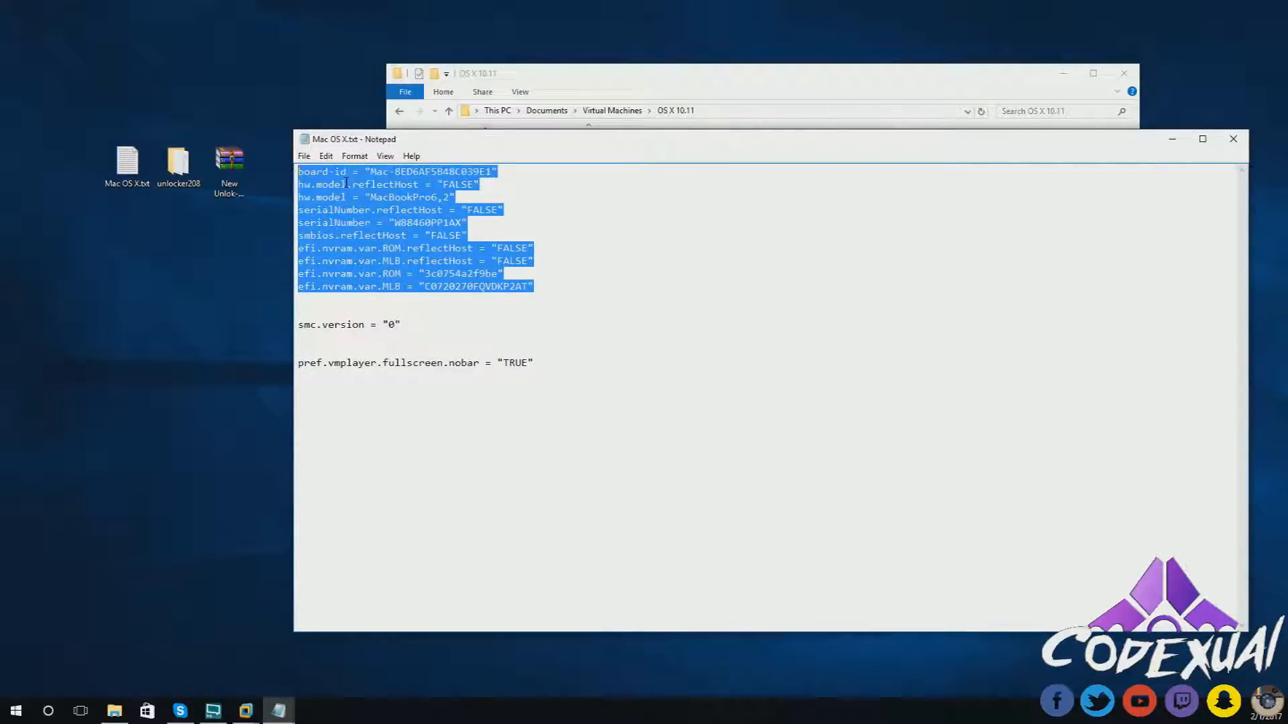
right_click(357, 195)
left_click(379, 226)
left_click_drag(473, 147, 310, 437)
left_click(339, 360)
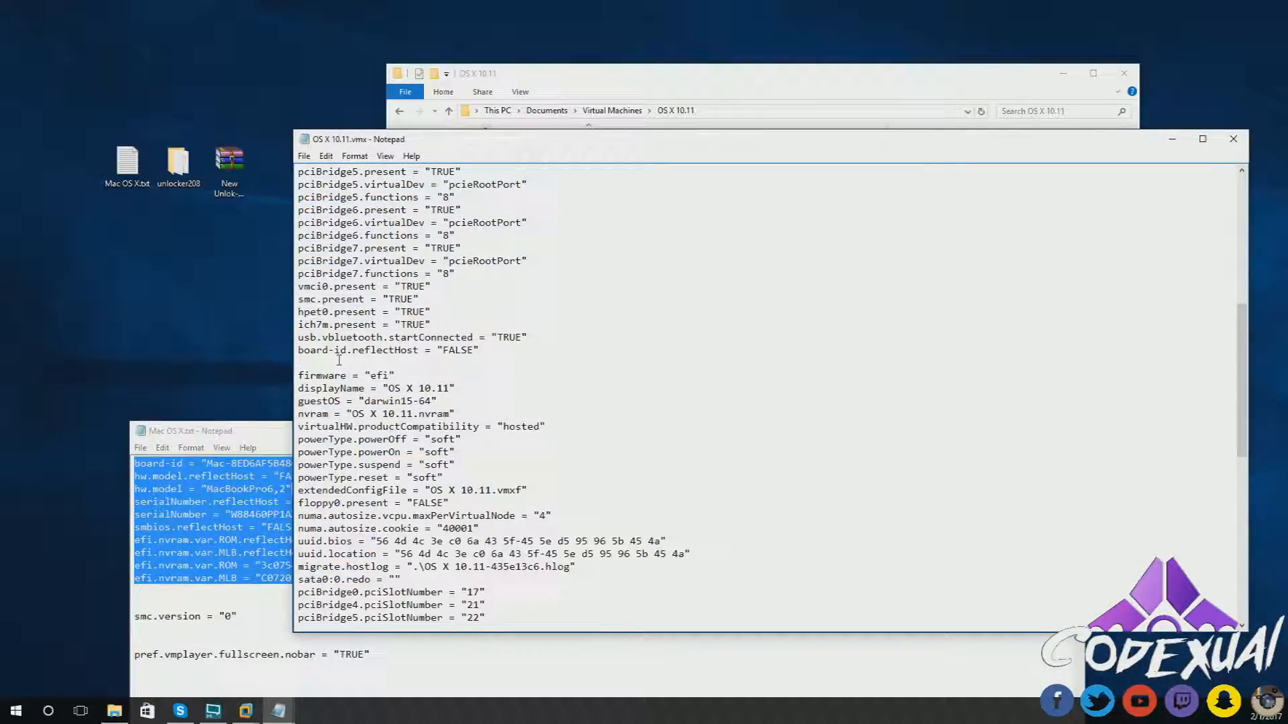
key("ctrl+v")
- Save the edited OS X 10.11.vmx, close it, and move Mac OS X.txt aside
left_click(304, 155)
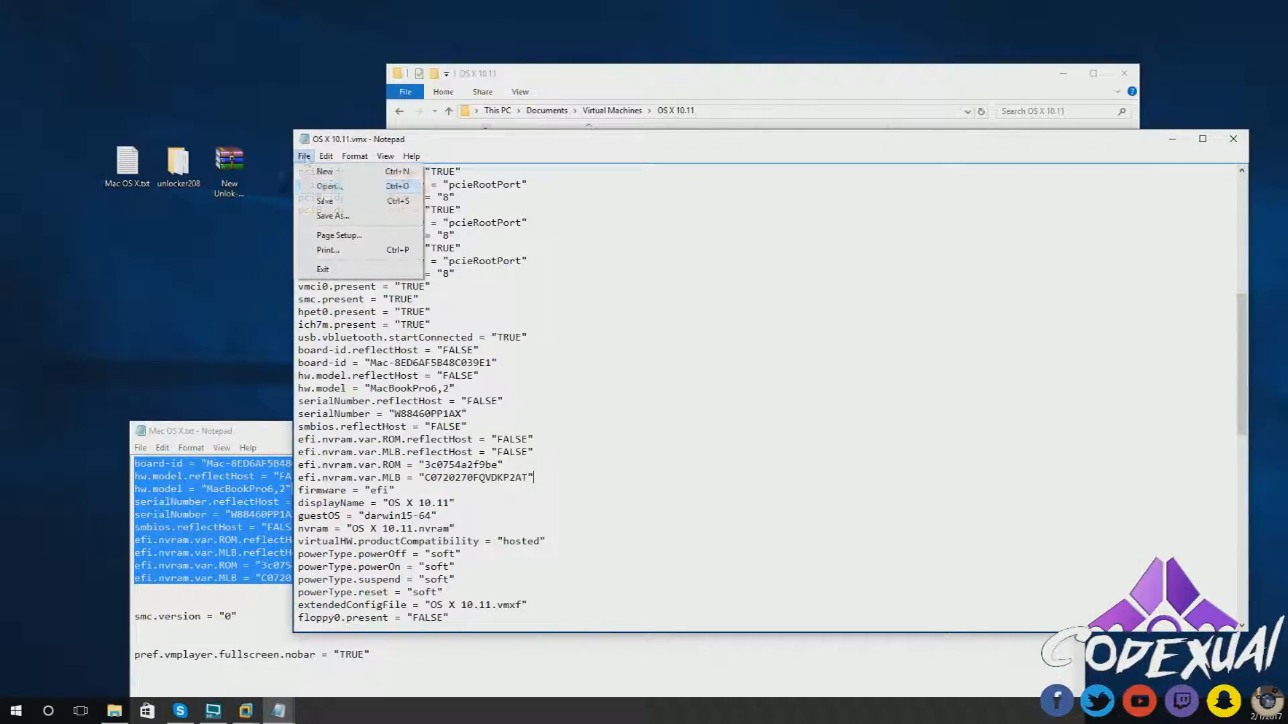
left_click(326, 201)
left_click_drag(1147, 133, 1026, 153)
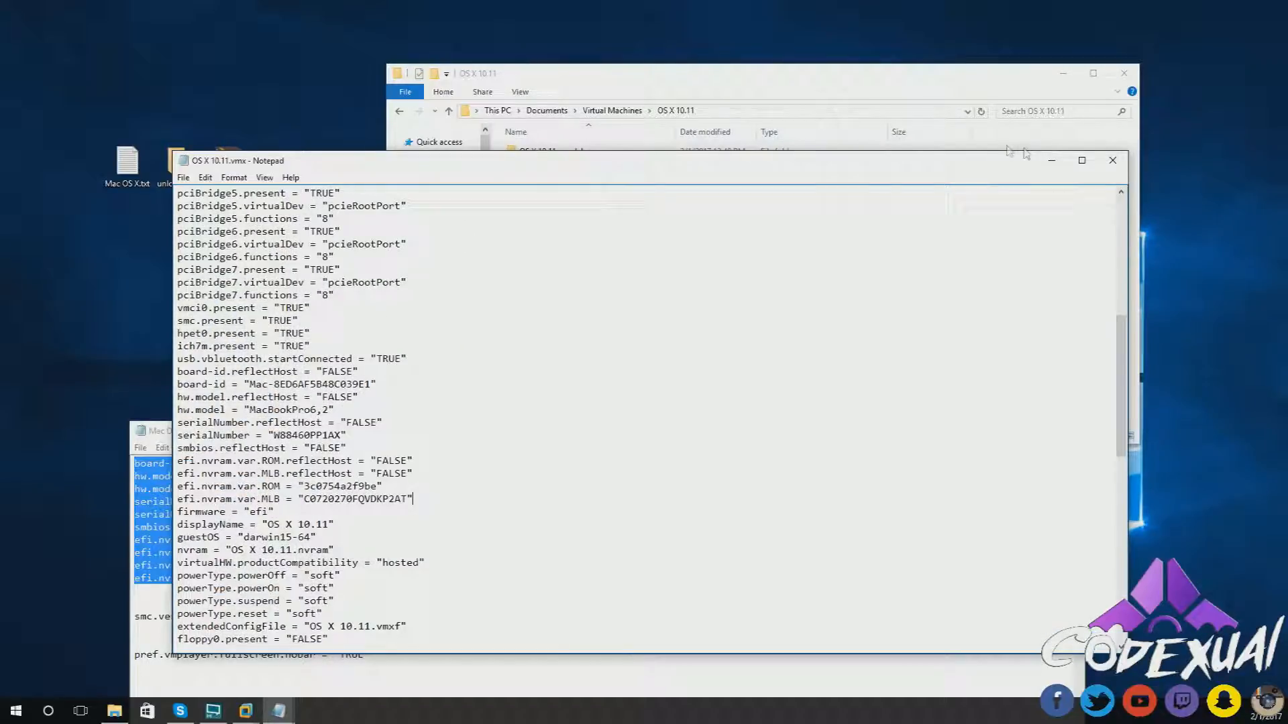
left_click(1112, 161)
left_click_drag(877, 321, 709, 415)
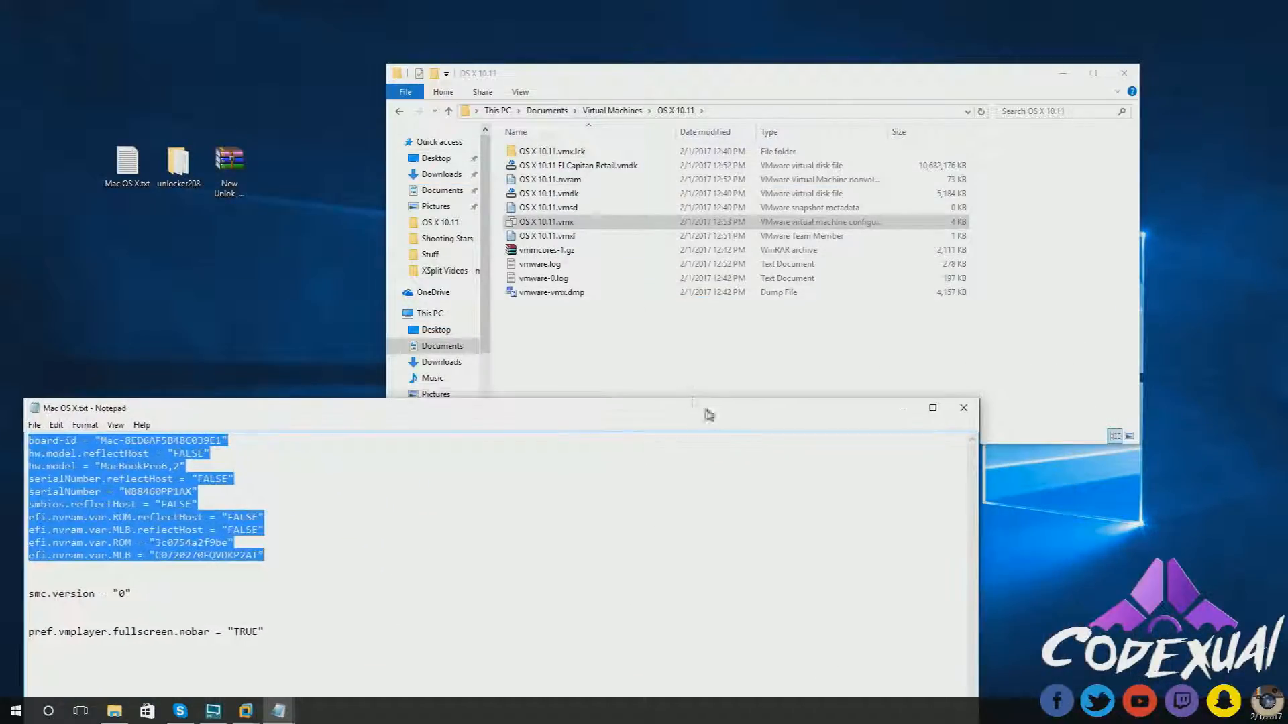
left_click(588, 360)
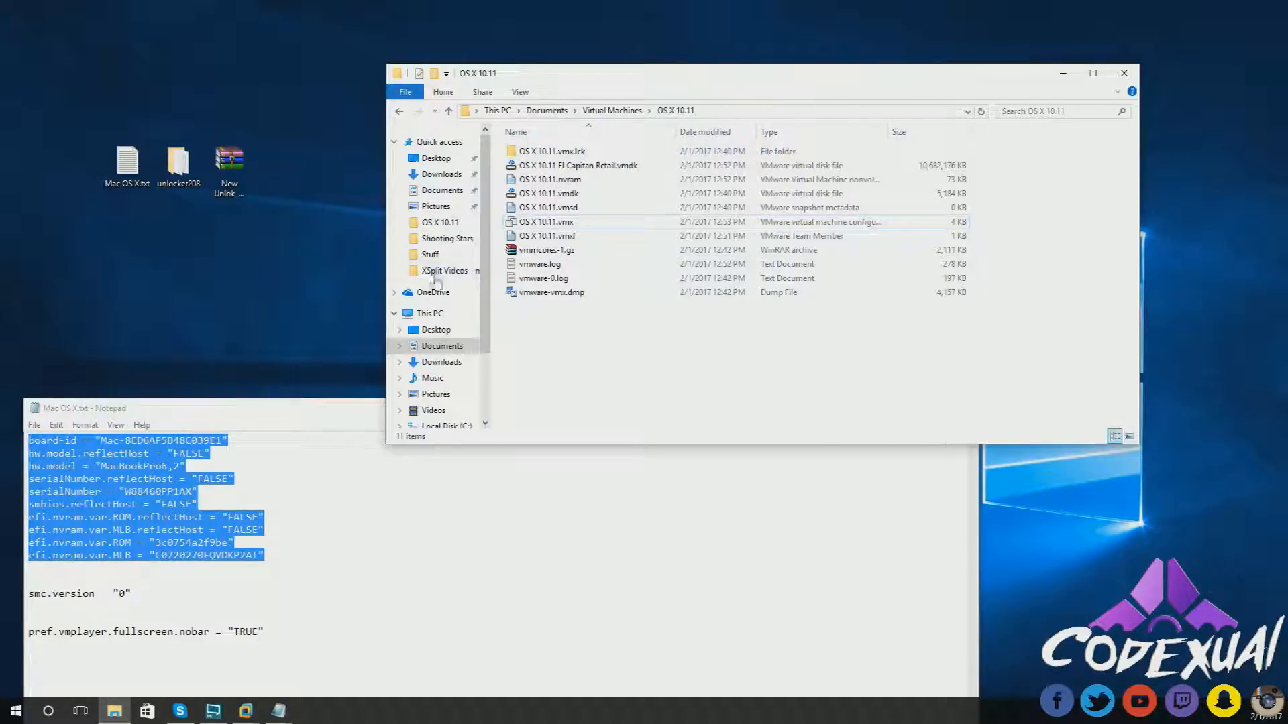
- Enable 'Show hidden files, folders, and drives' in File Explorer Options and apply it
left_click(8, 713)
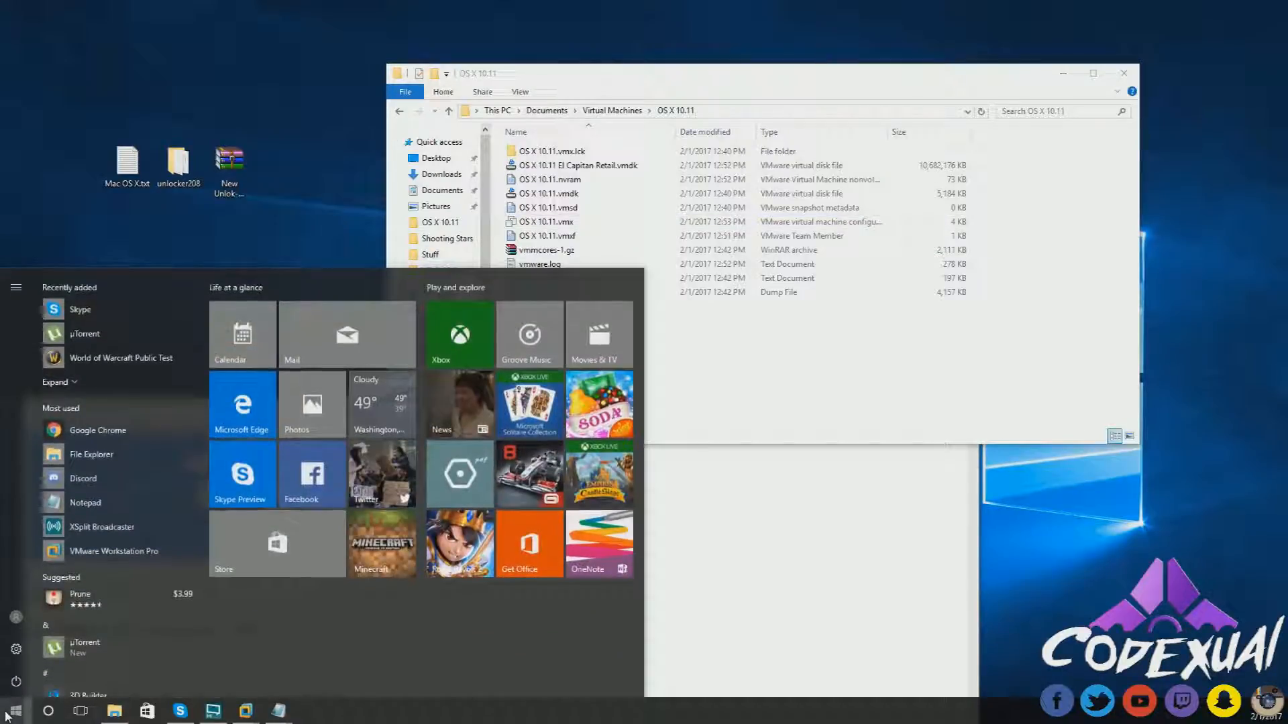
type("folder")
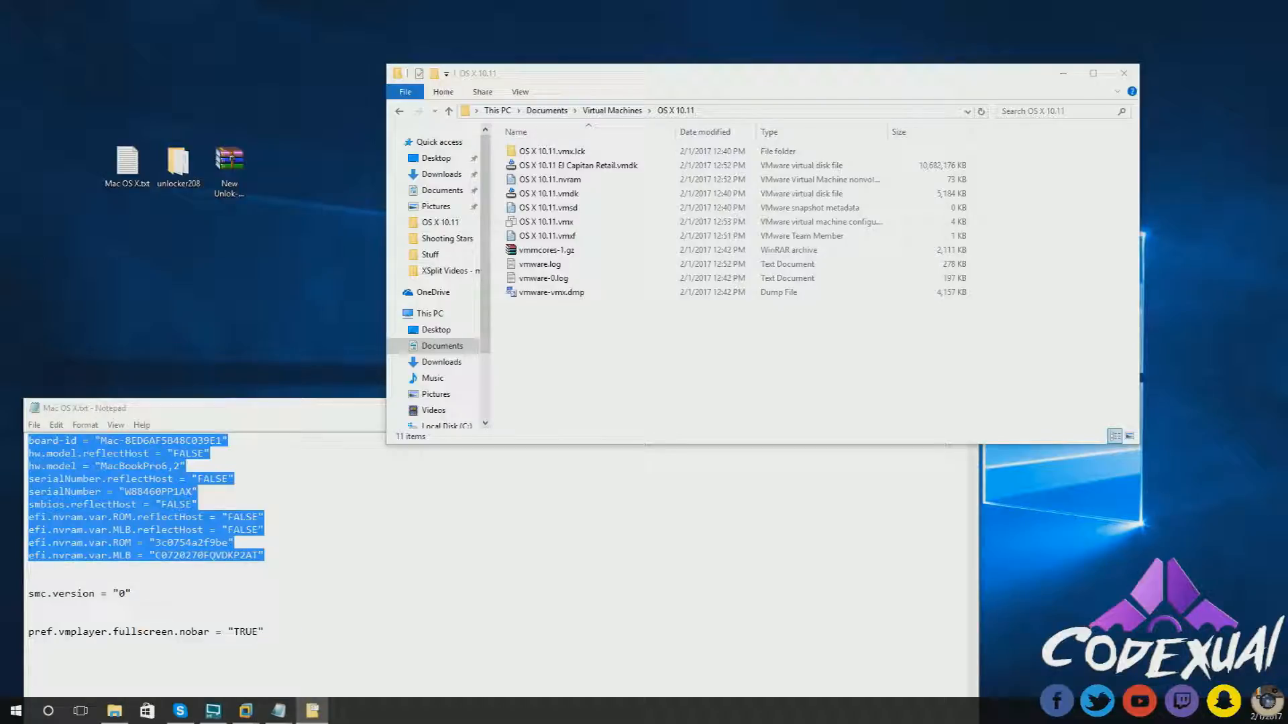
left_click_drag(0, 172, 348, 95)
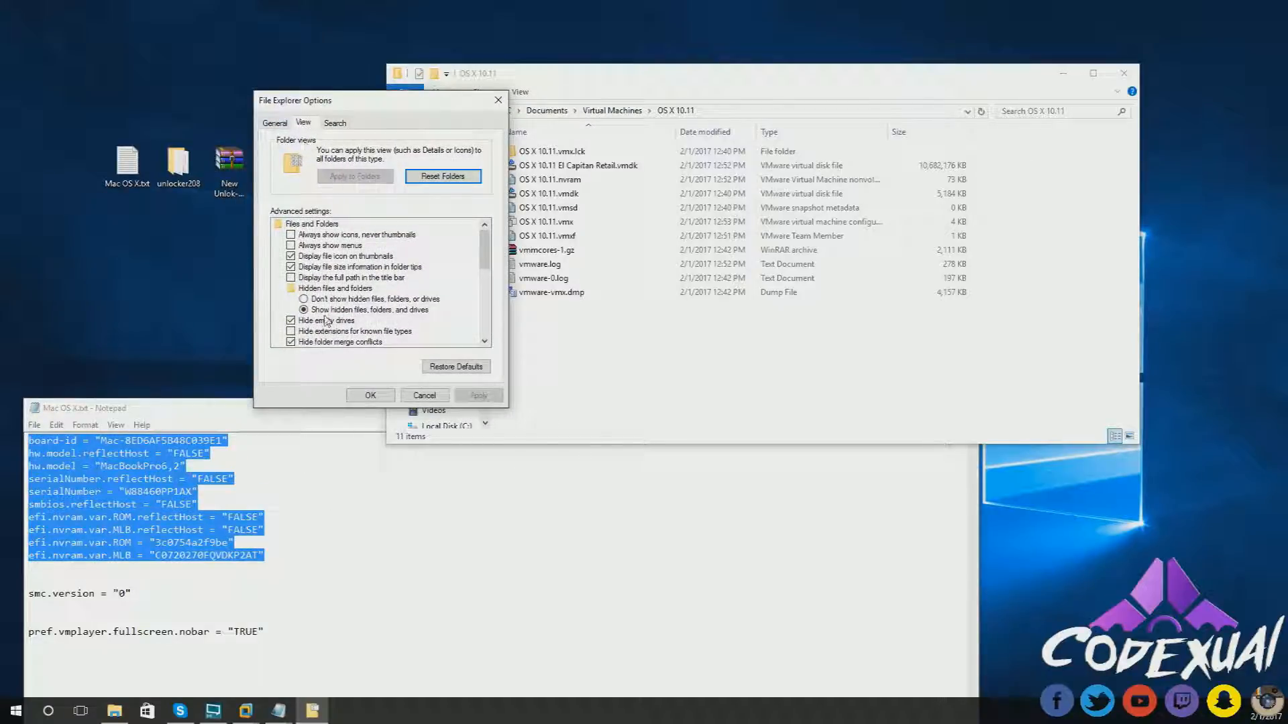
left_click(305, 300)
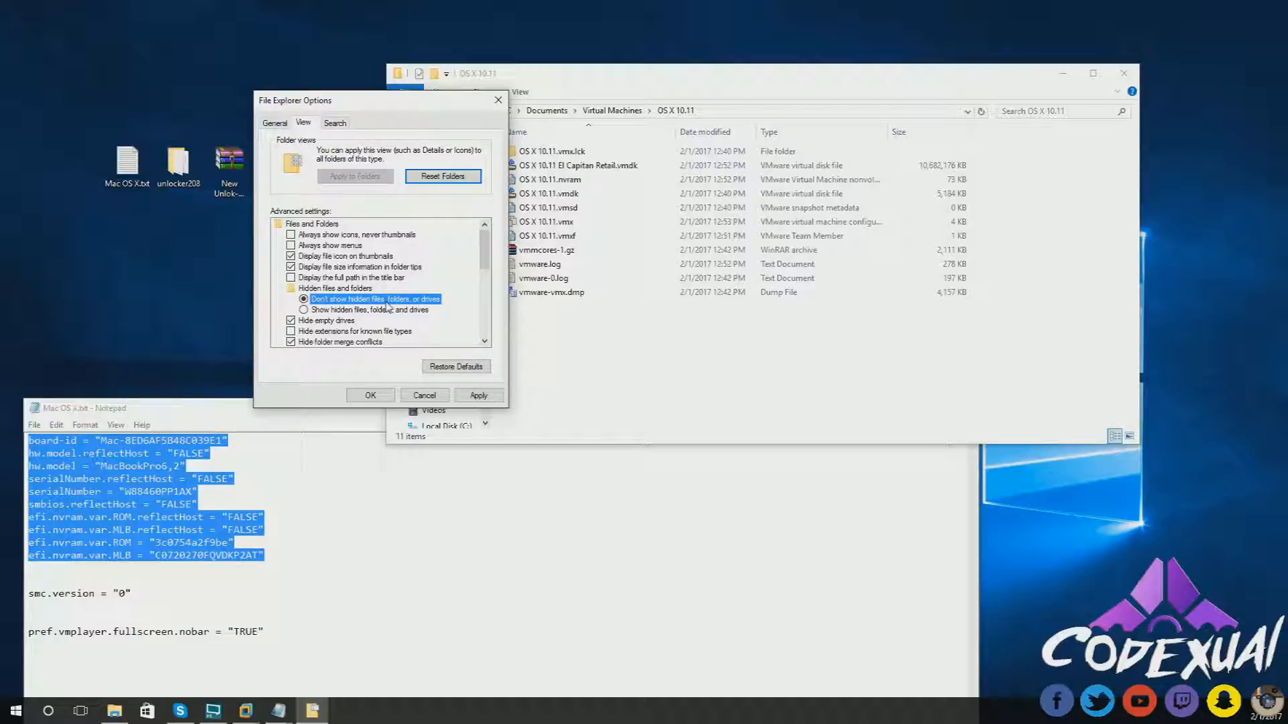
left_click(318, 311)
left_click(414, 311)
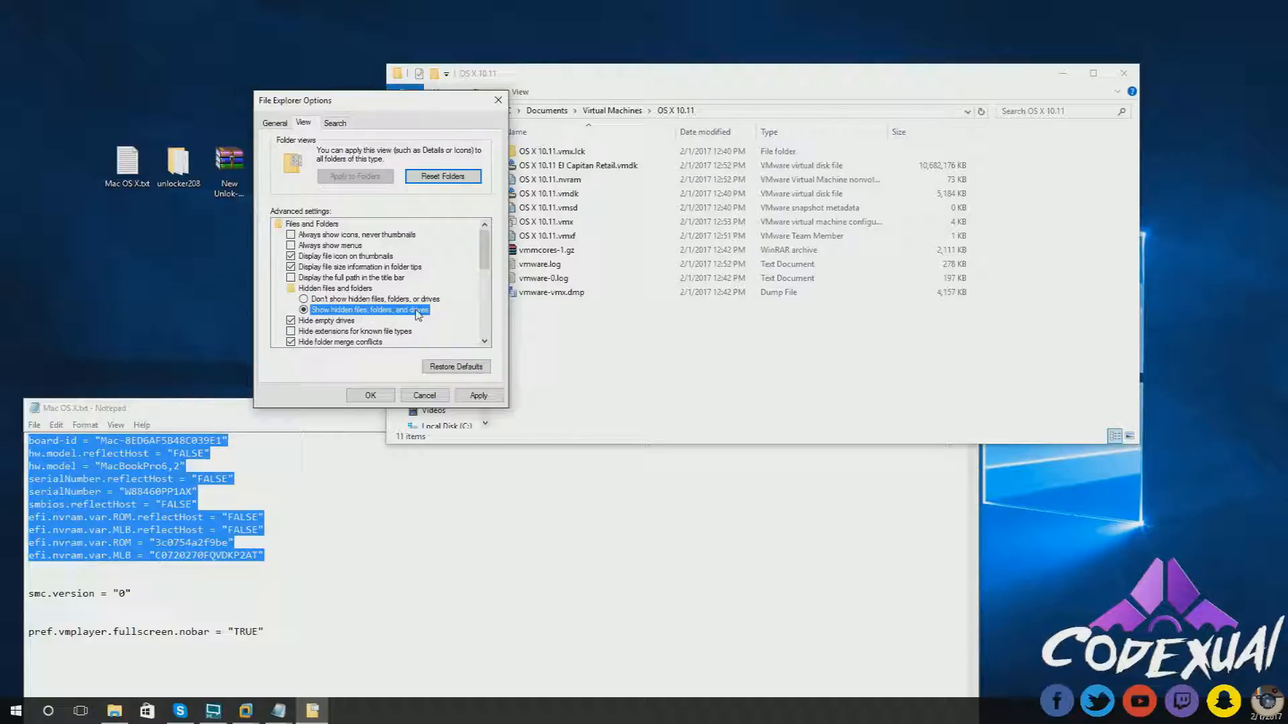
left_click(369, 396)
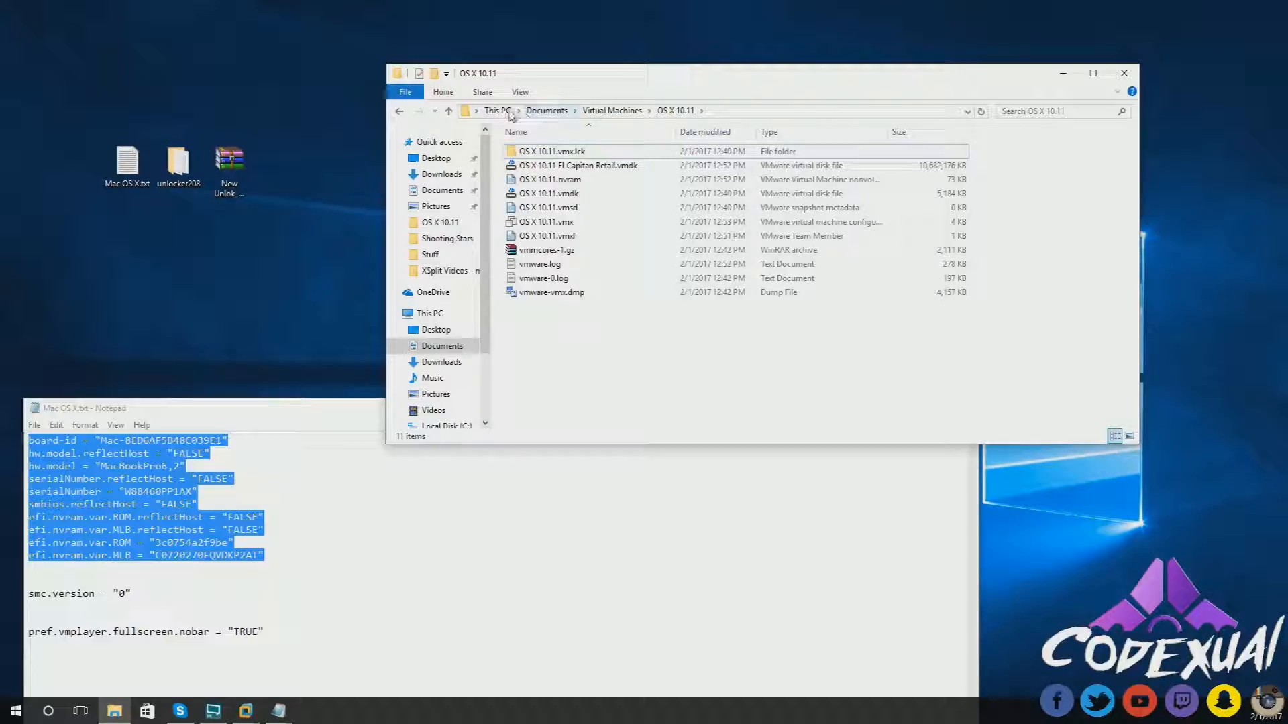
- Reach the user's home folder by deleting Documents\Virtual Machines from the address path
left_click(504, 112)
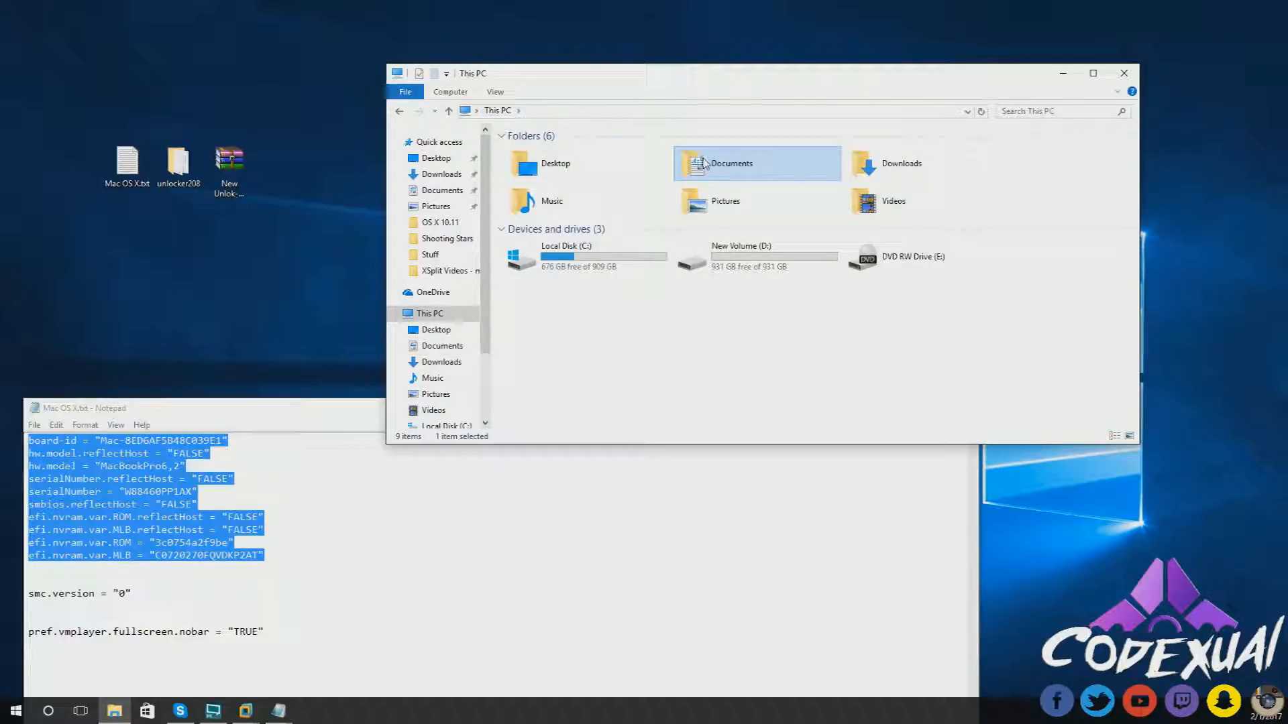
double_click(706, 164)
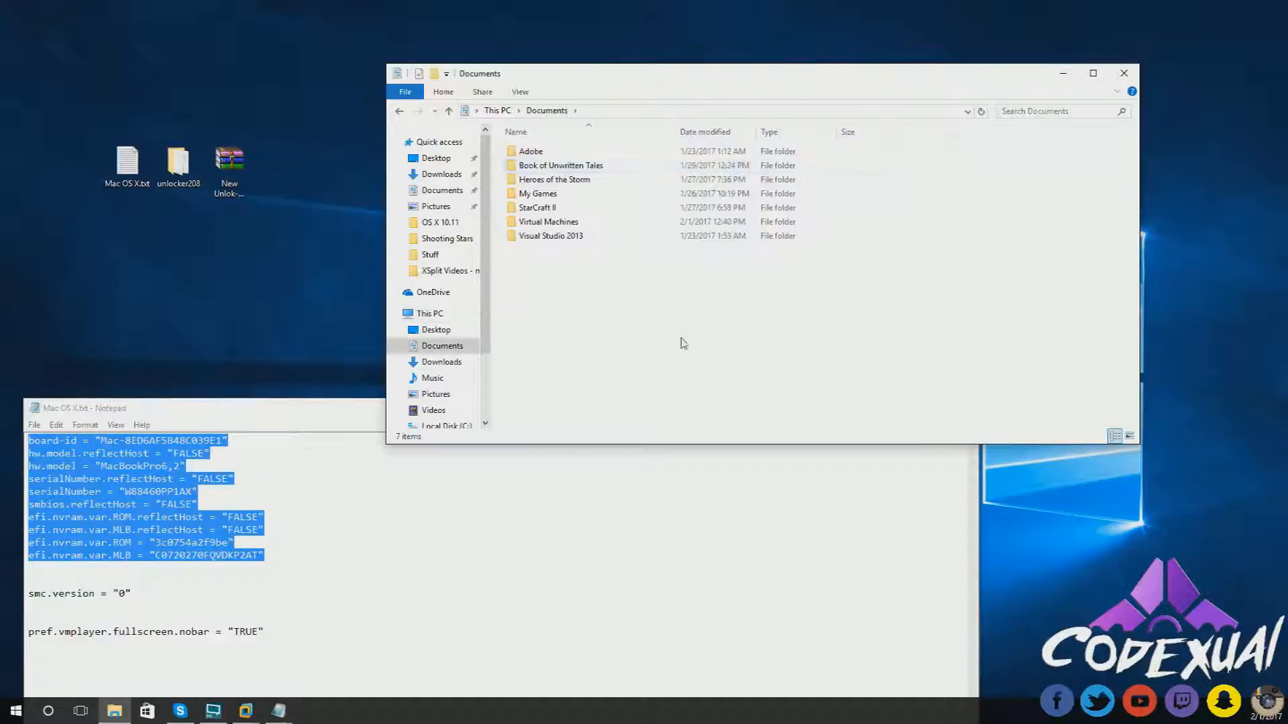
left_click(467, 112)
key("Escape")
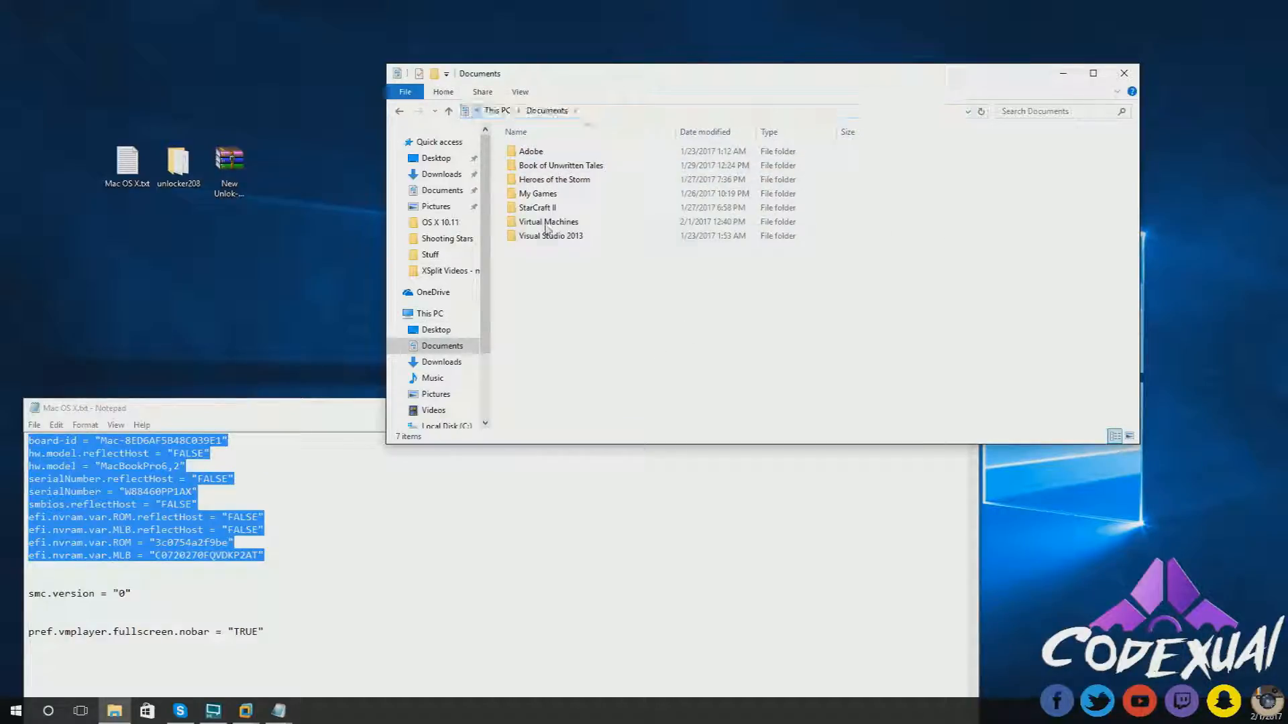
double_click(547, 222)
left_click(467, 113)
left_click(537, 113)
left_click_drag(537, 113, 777, 134)
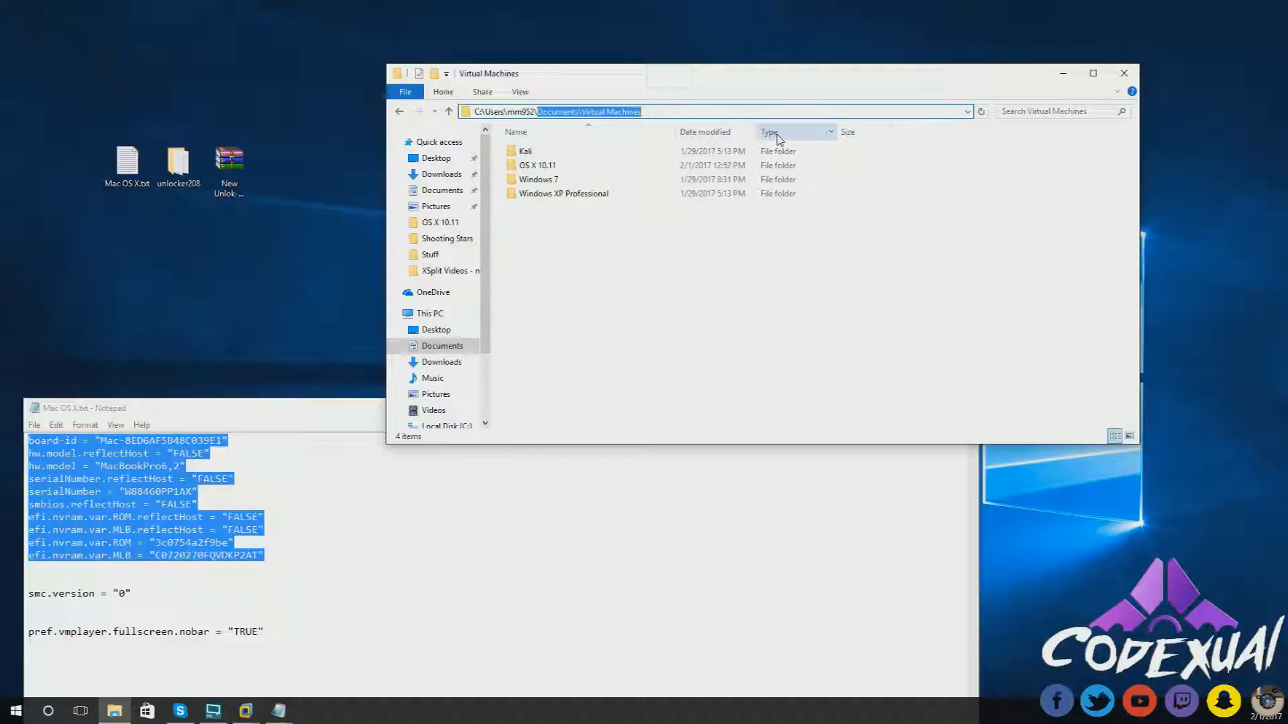
key("BackSpace")
key("Return")
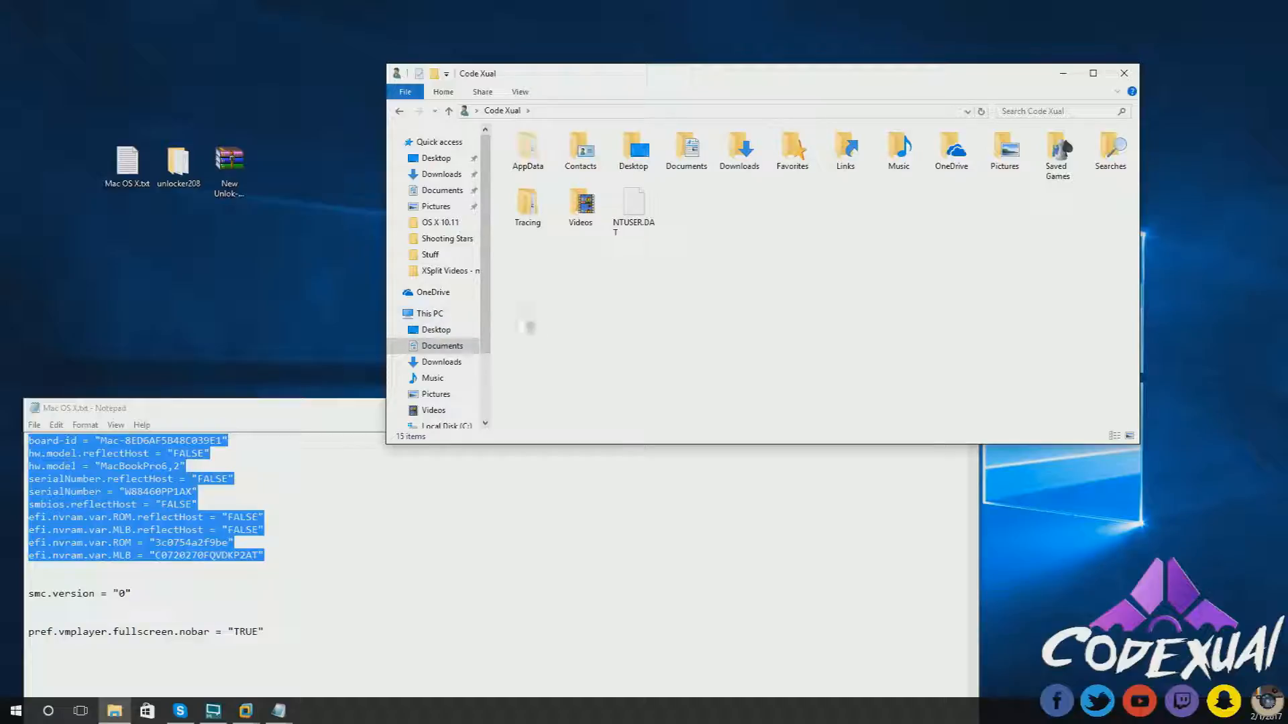
- Open Documents, then remove Documents from the path to return to the user folder
left_click(469, 112)
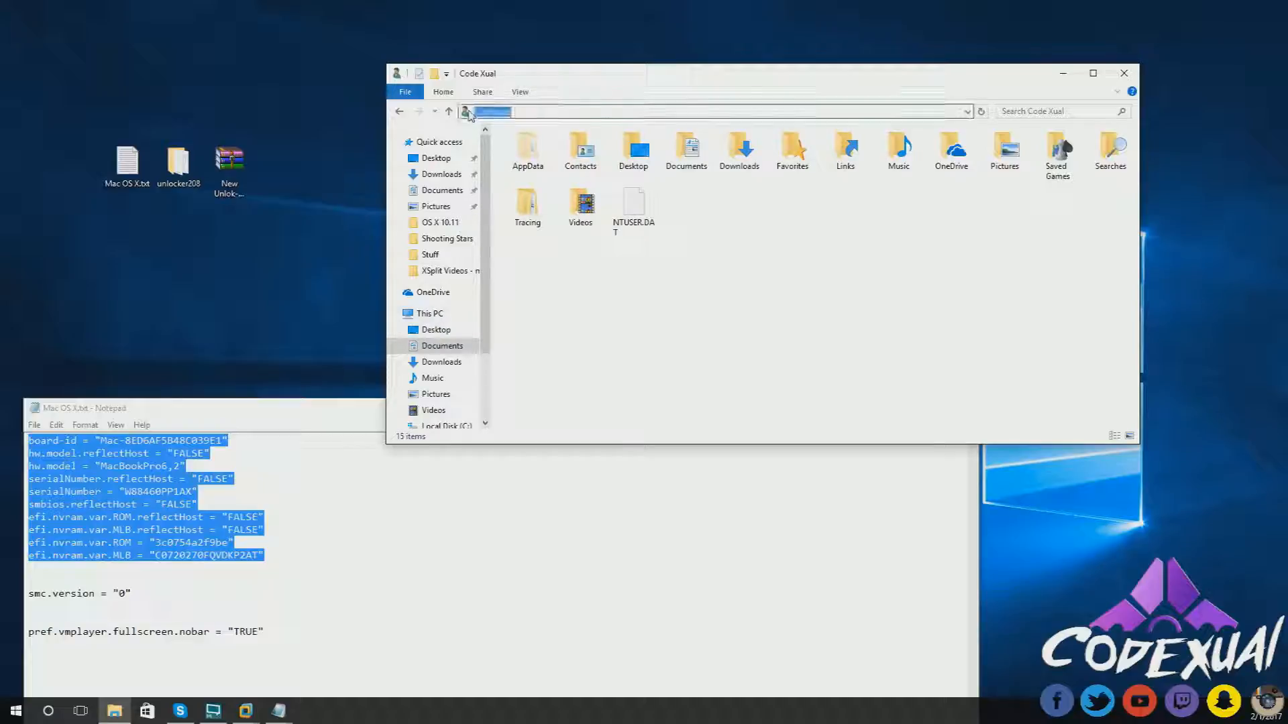
left_click(727, 235)
left_click(701, 143)
double_click(701, 145)
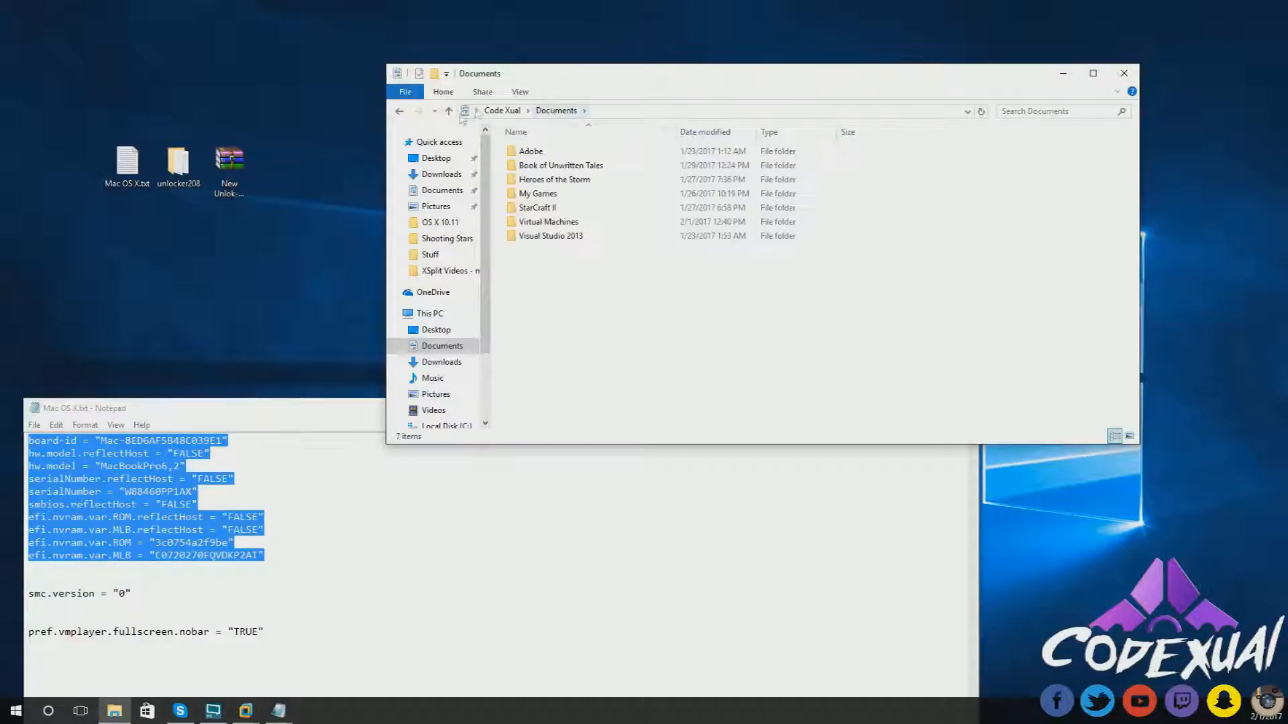
left_click(545, 112)
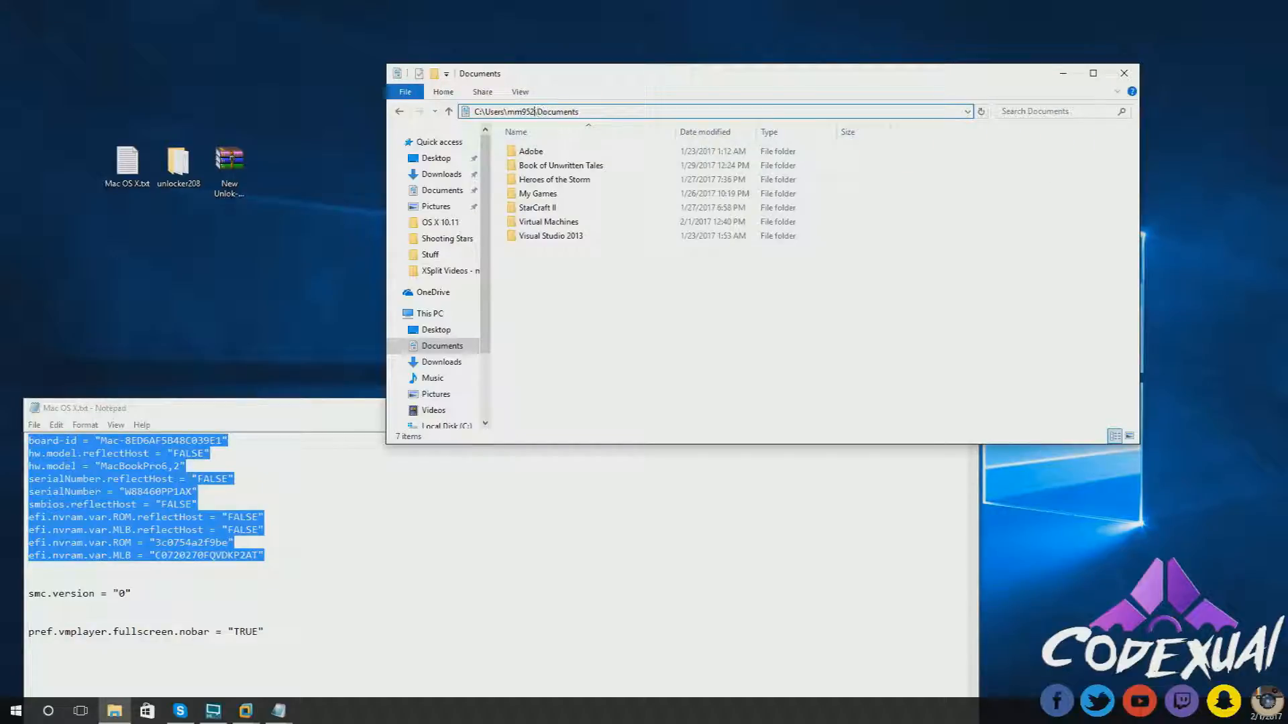
left_click(592, 112)
left_click_drag(592, 112, 537, 112)
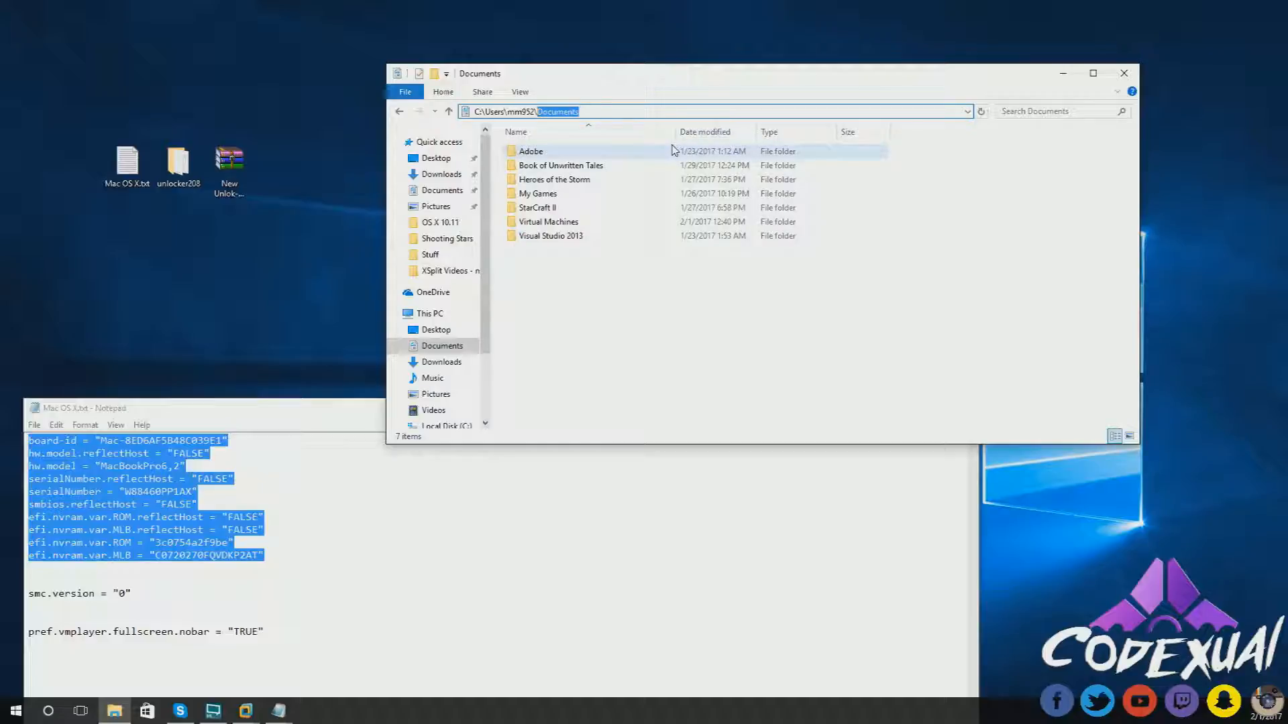
key("BackSpace")
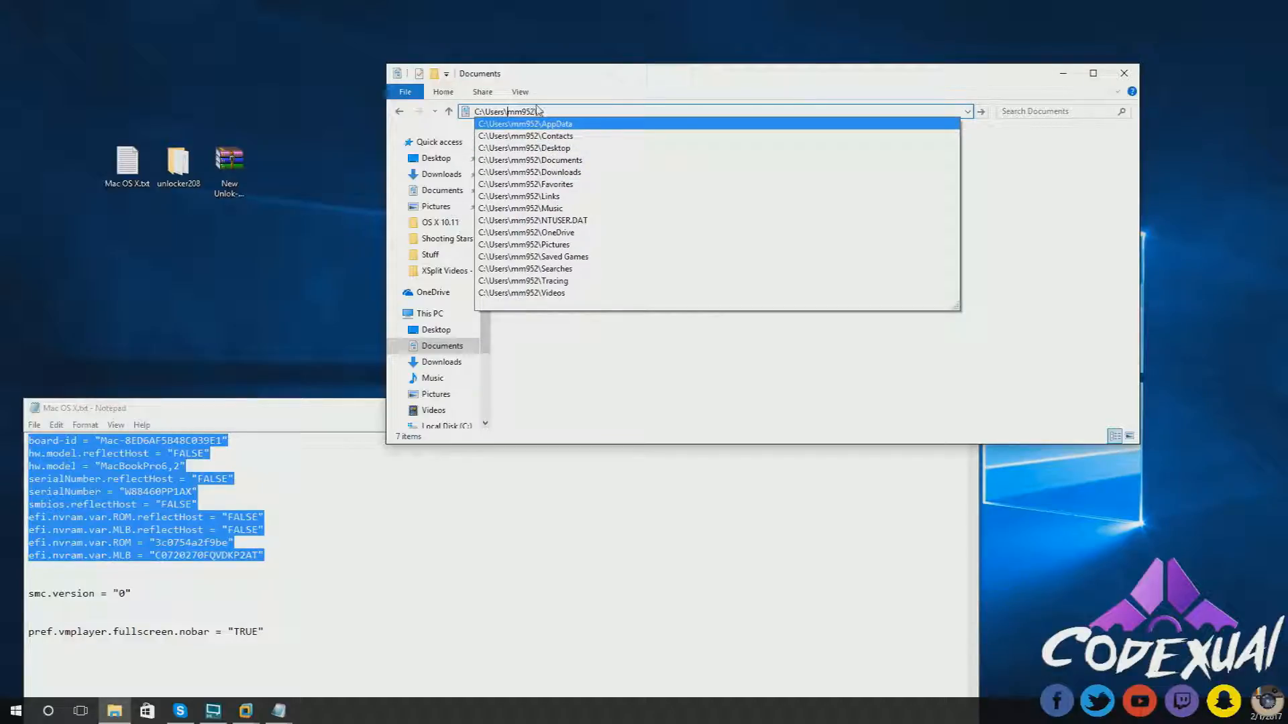
key("Return")
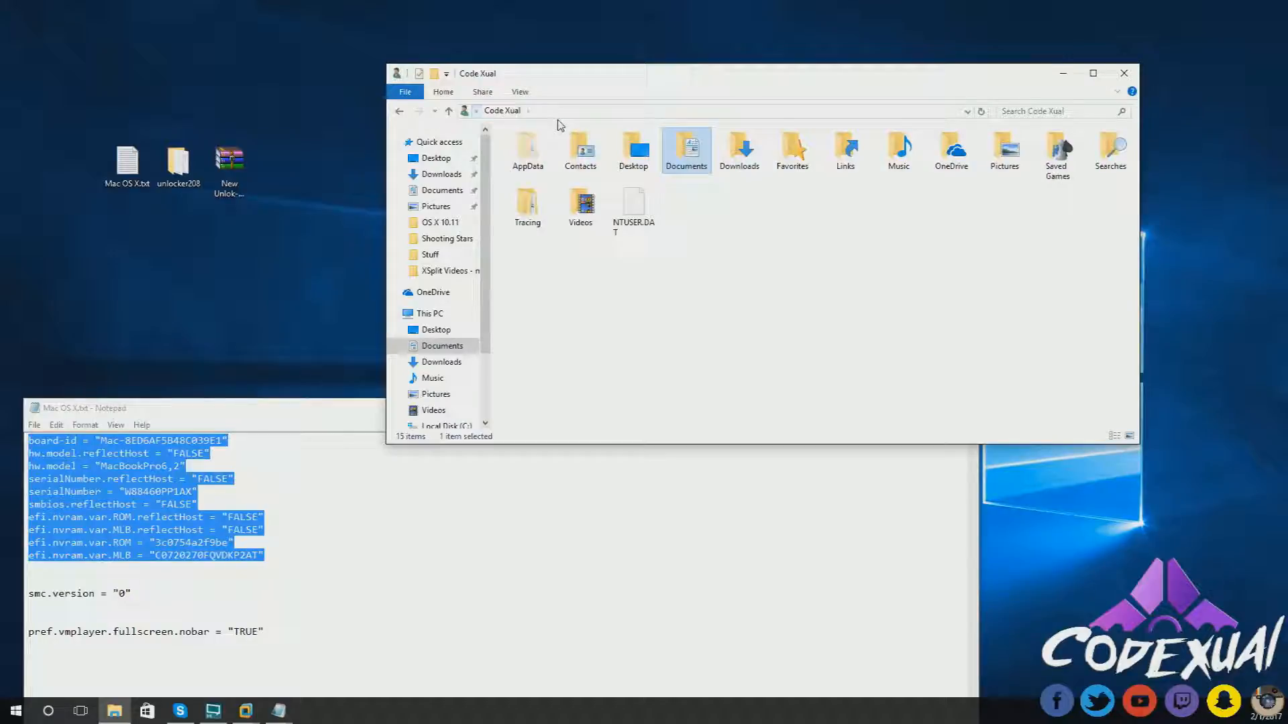
- Open the hidden AppData folder, then Roaming, then the VMware folder
left_click(522, 290)
left_click(530, 147)
left_click(517, 288)
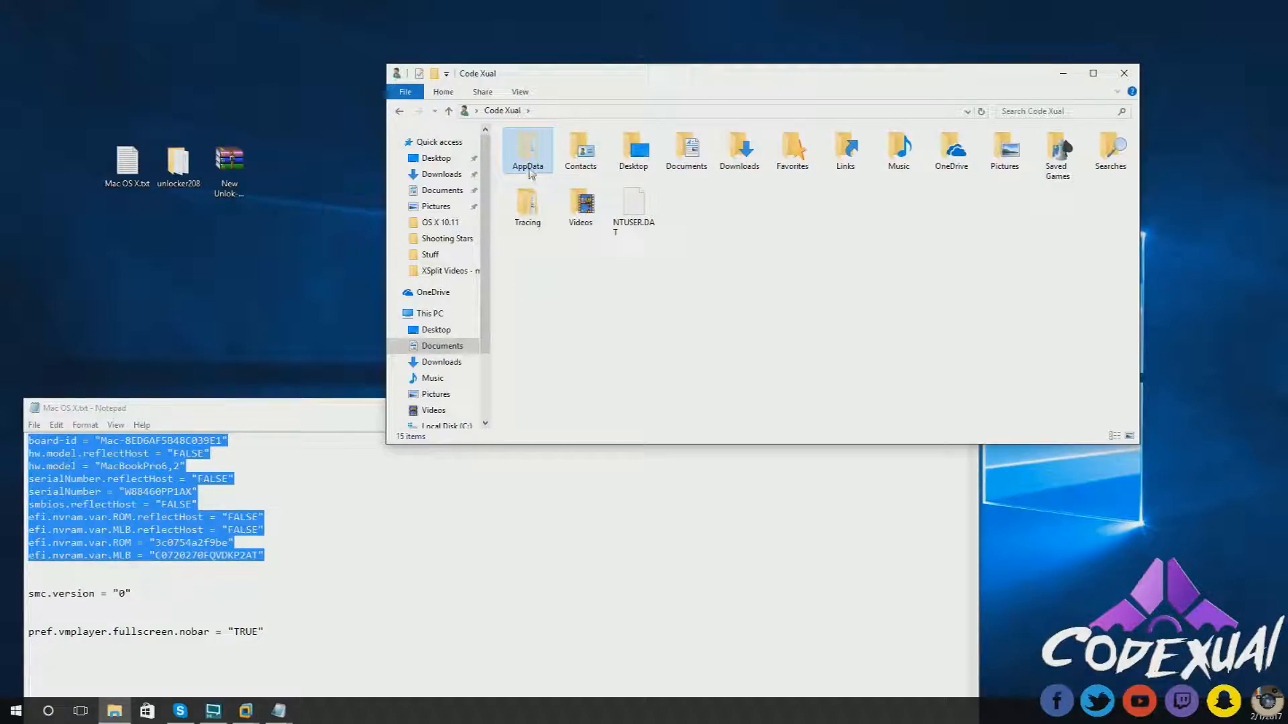
left_click(529, 151)
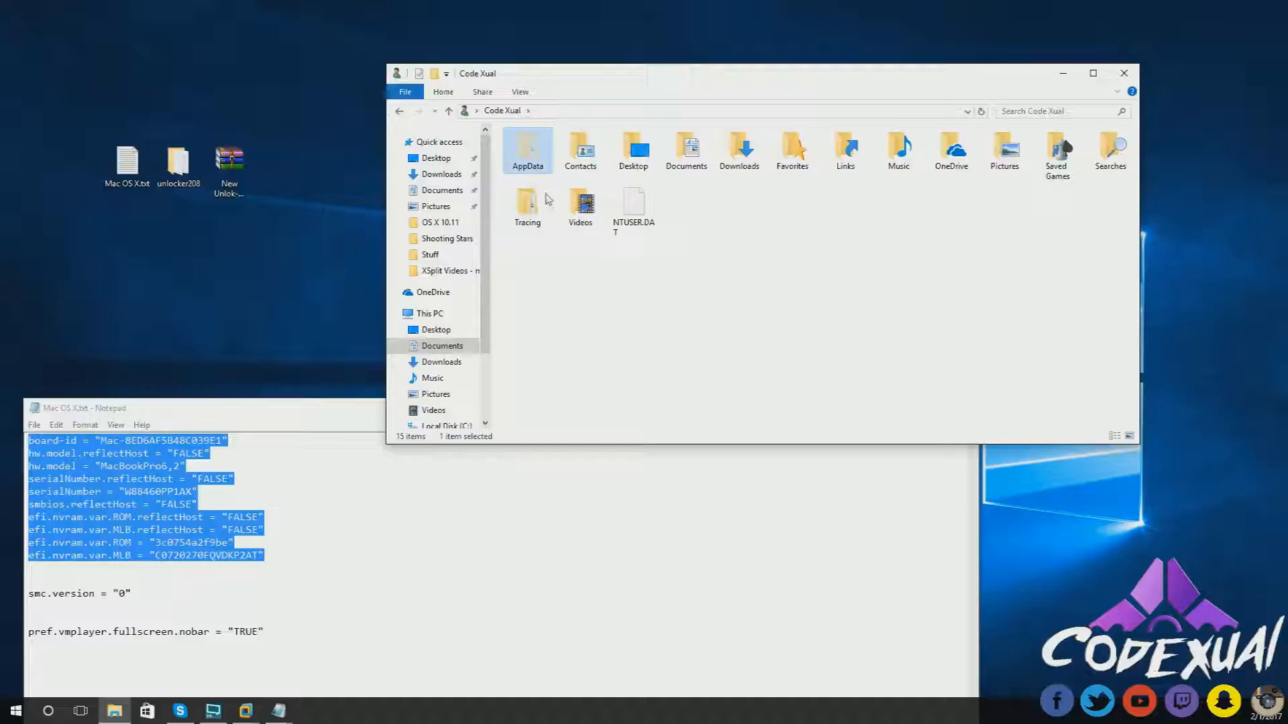
left_click(599, 292)
left_click_drag(848, 225, 719, 214)
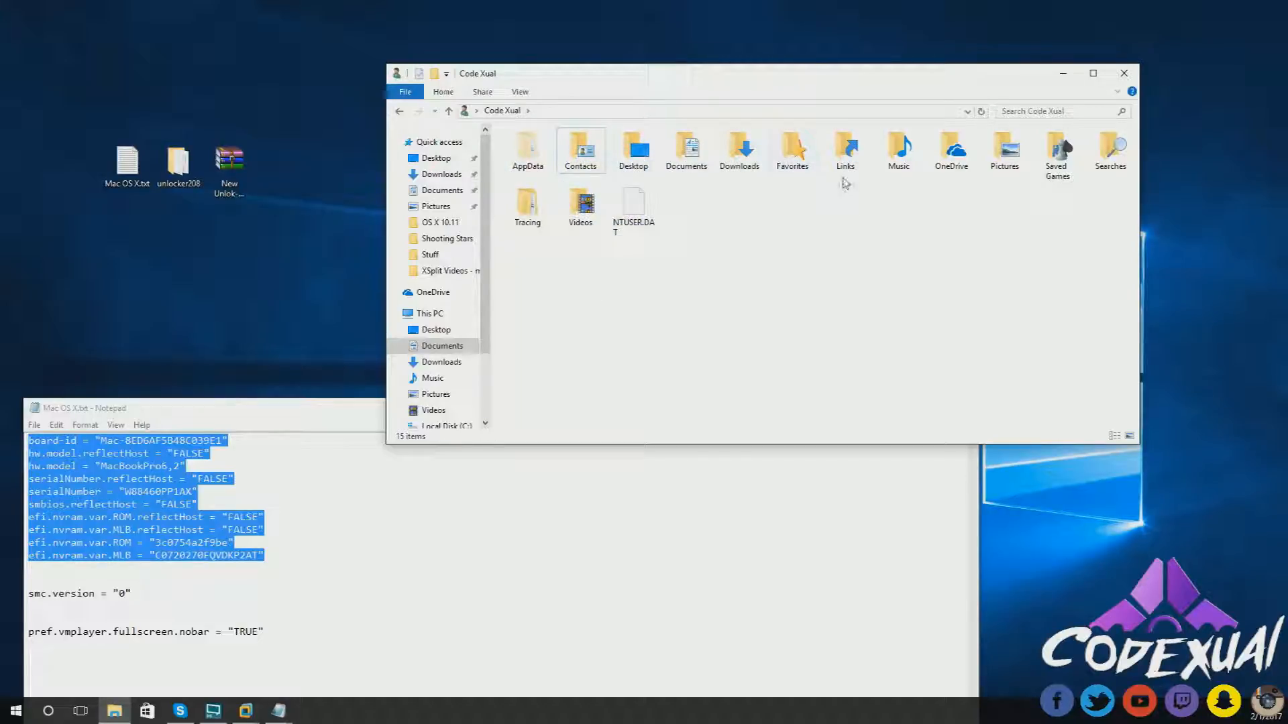
double_click(534, 160)
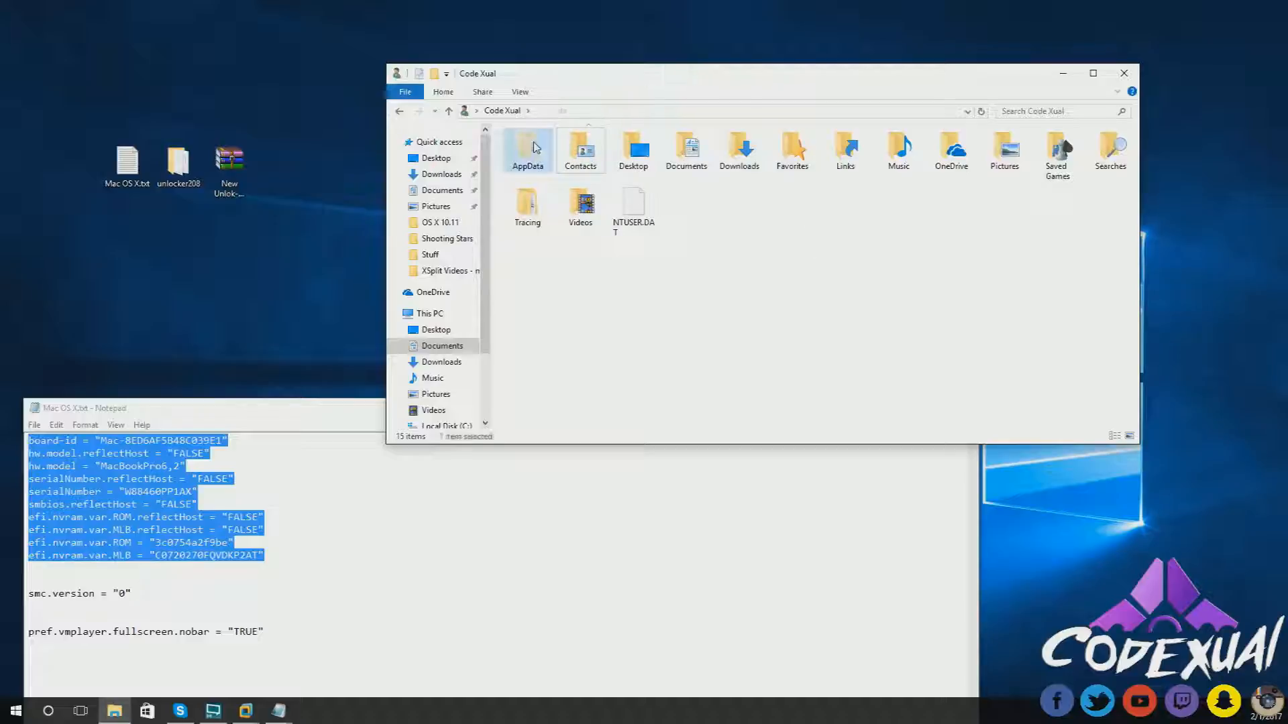
double_click(530, 180)
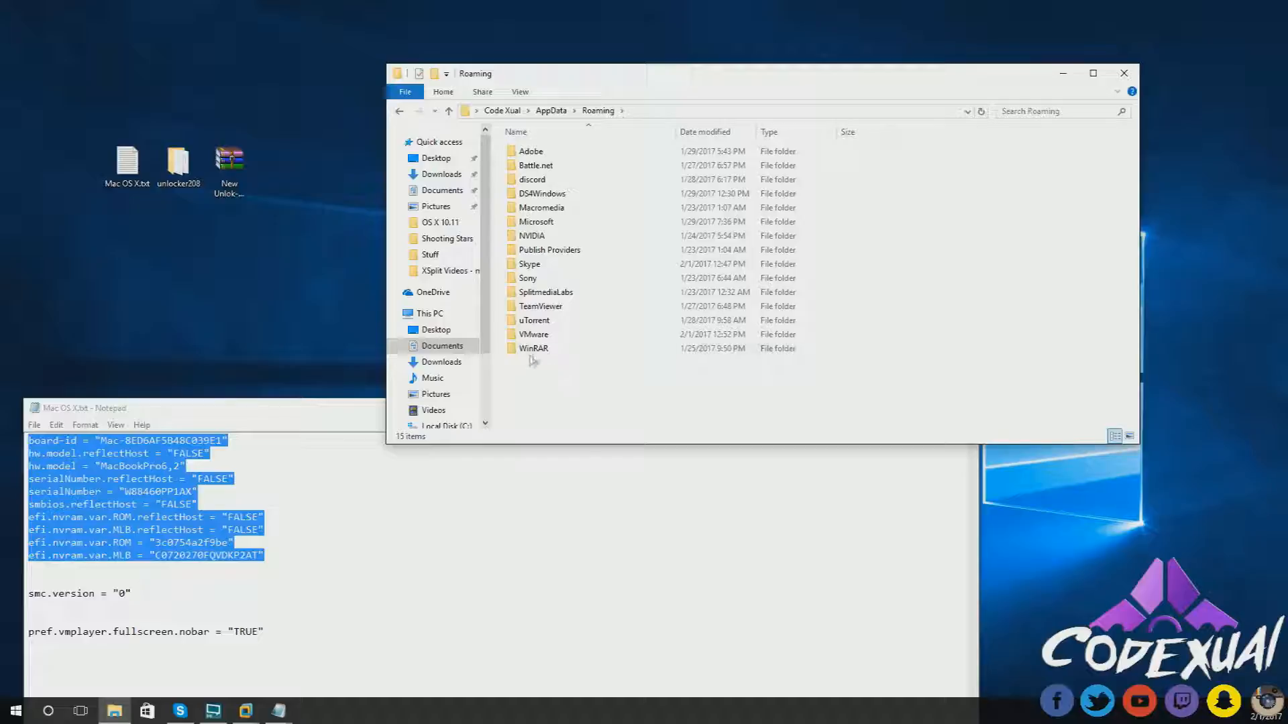
left_click(545, 338)
double_click(545, 339)
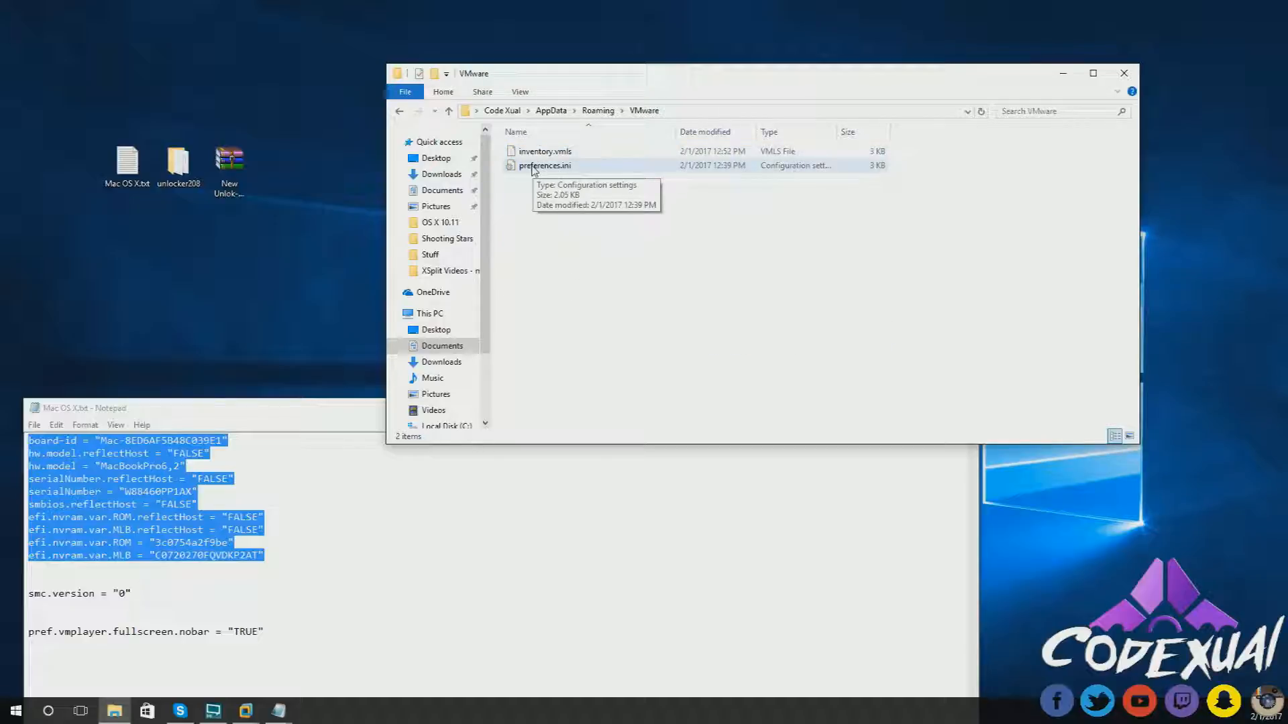
- Edit preferences.ini in Notepad and confirm it ends with pref.vmplayer.fullscreen.nobar = "TRUE"
right_click(534, 167)
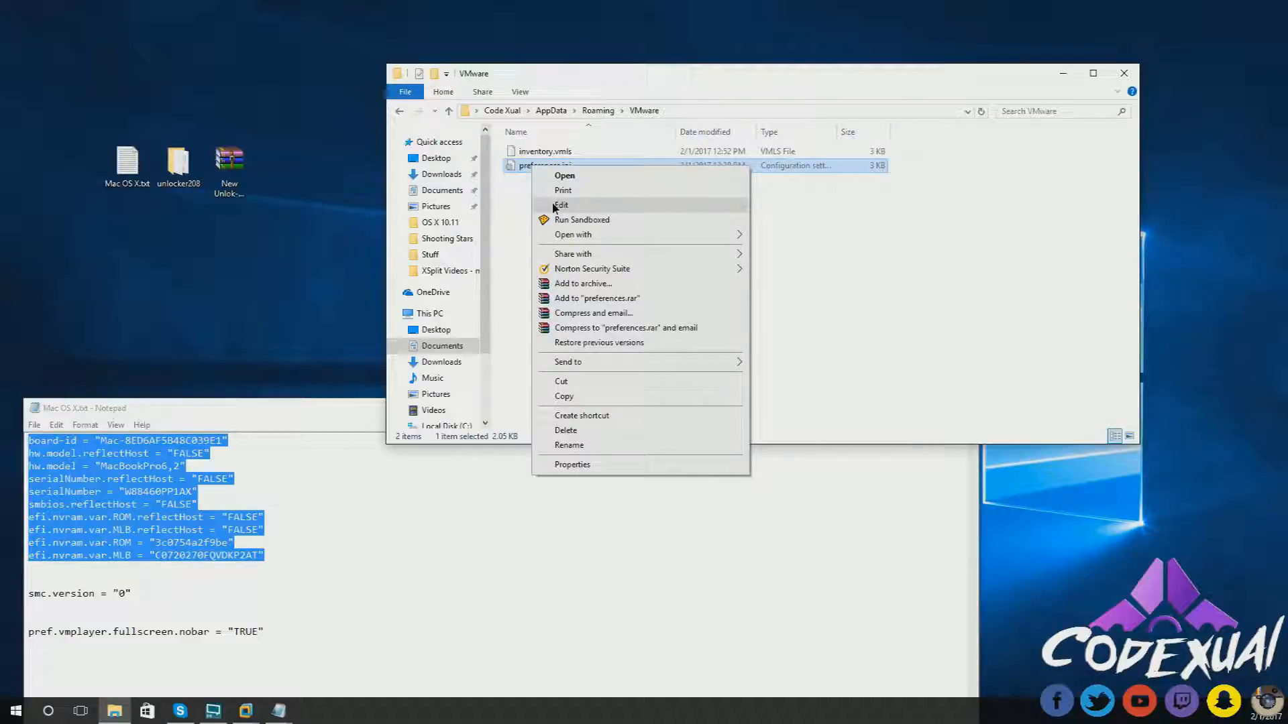
left_click(561, 204)
left_click_drag(457, 151, 601, 63)
scroll(606, 186, "down", 4)
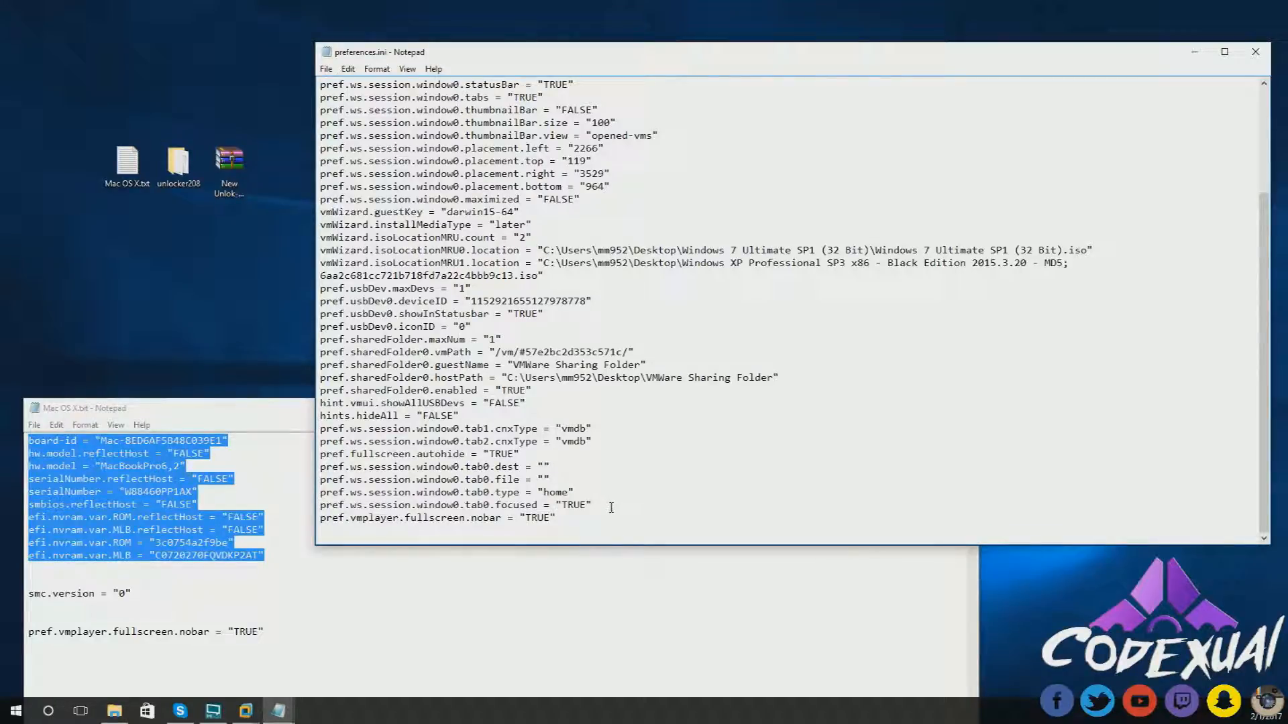
left_click_drag(320, 530, 316, 517)
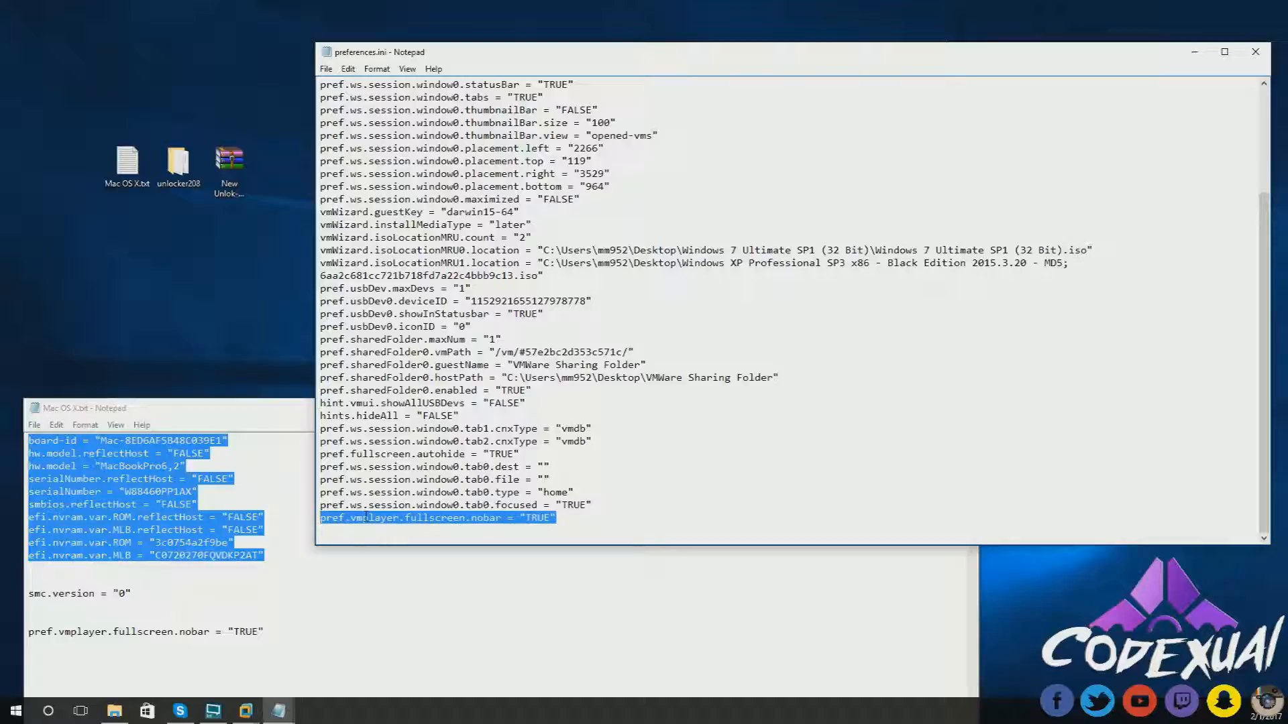
left_click(399, 519)
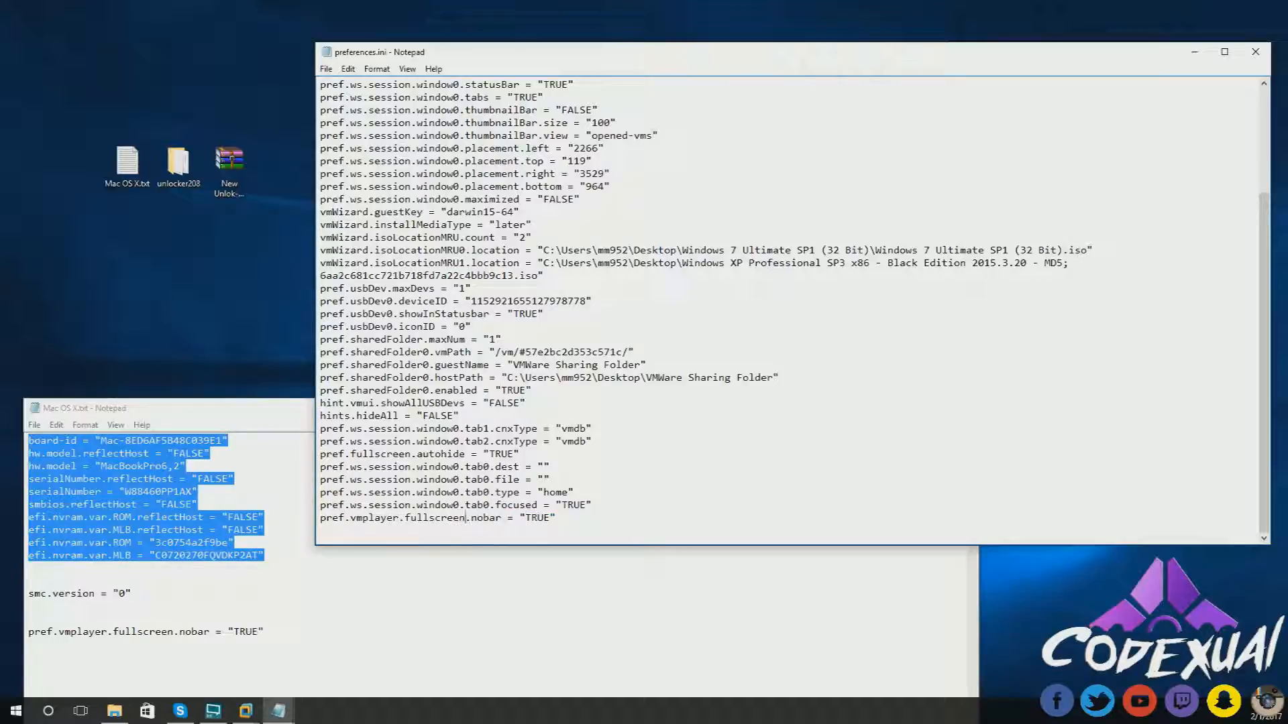
double_click(510, 515)
left_click(519, 515)
left_click_drag(265, 631, 1, 628)
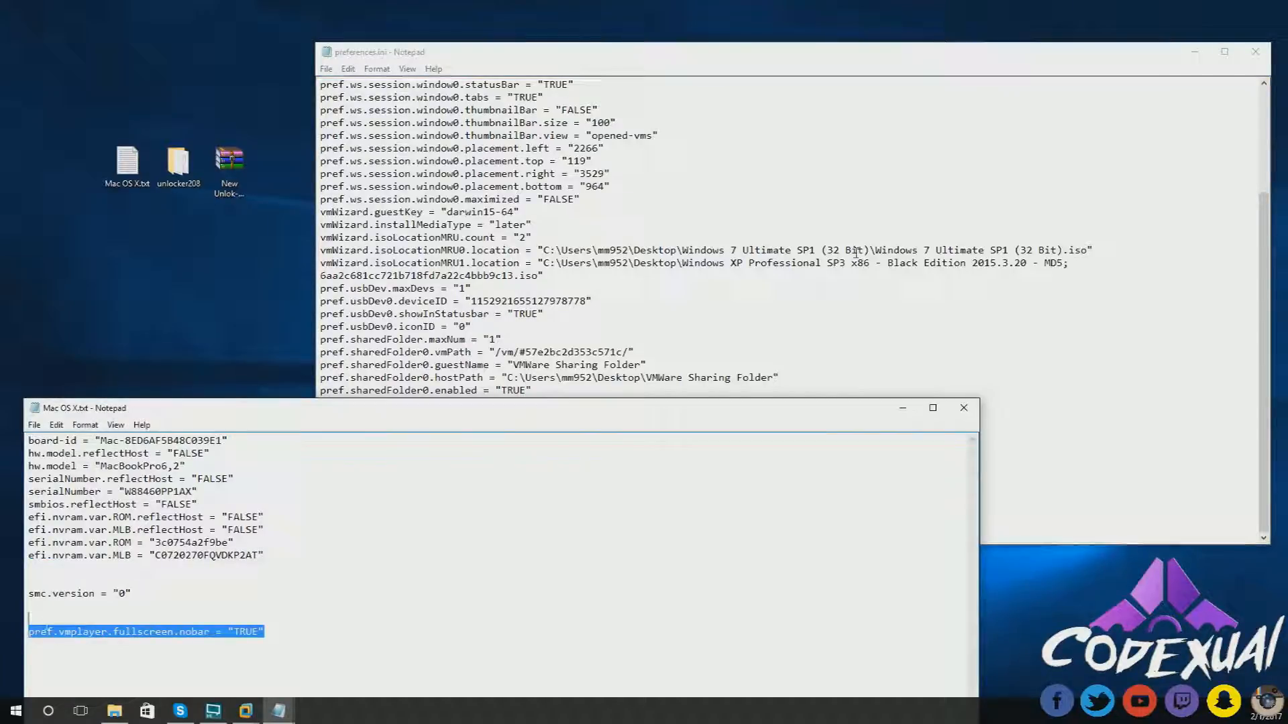
left_click(583, 531)
left_click_drag(583, 531, 319, 520)
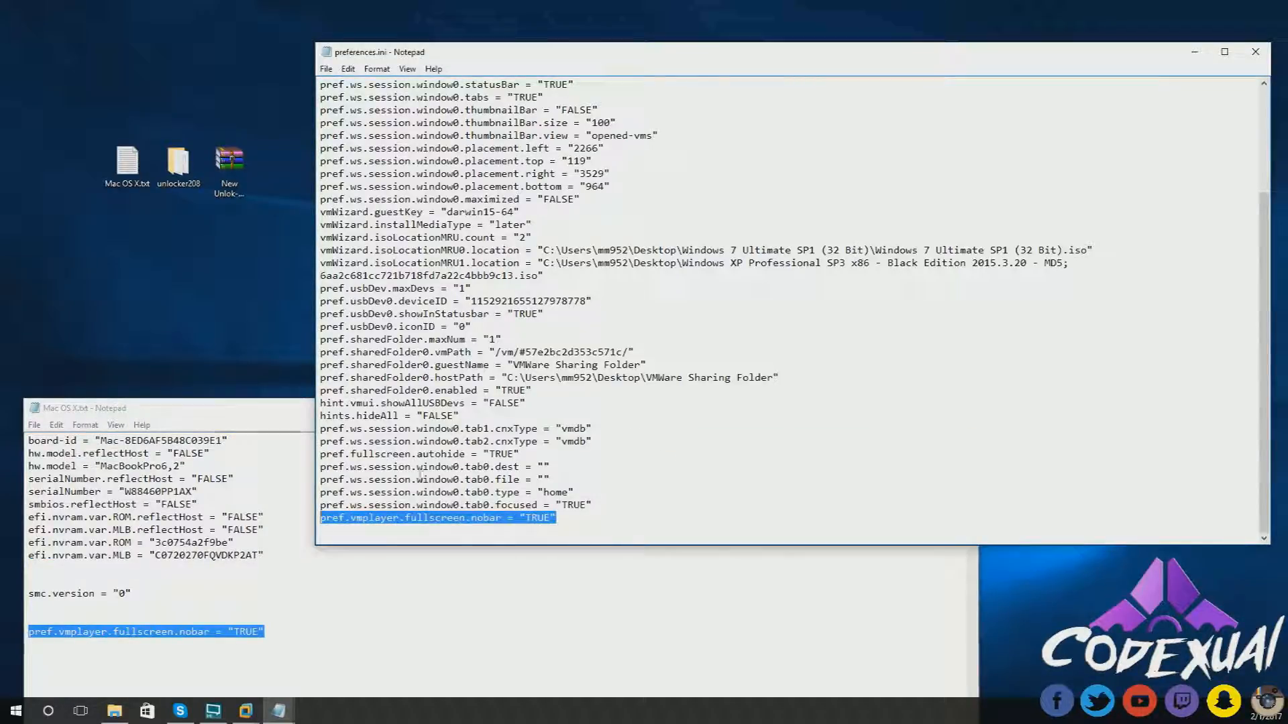
left_click(571, 515)
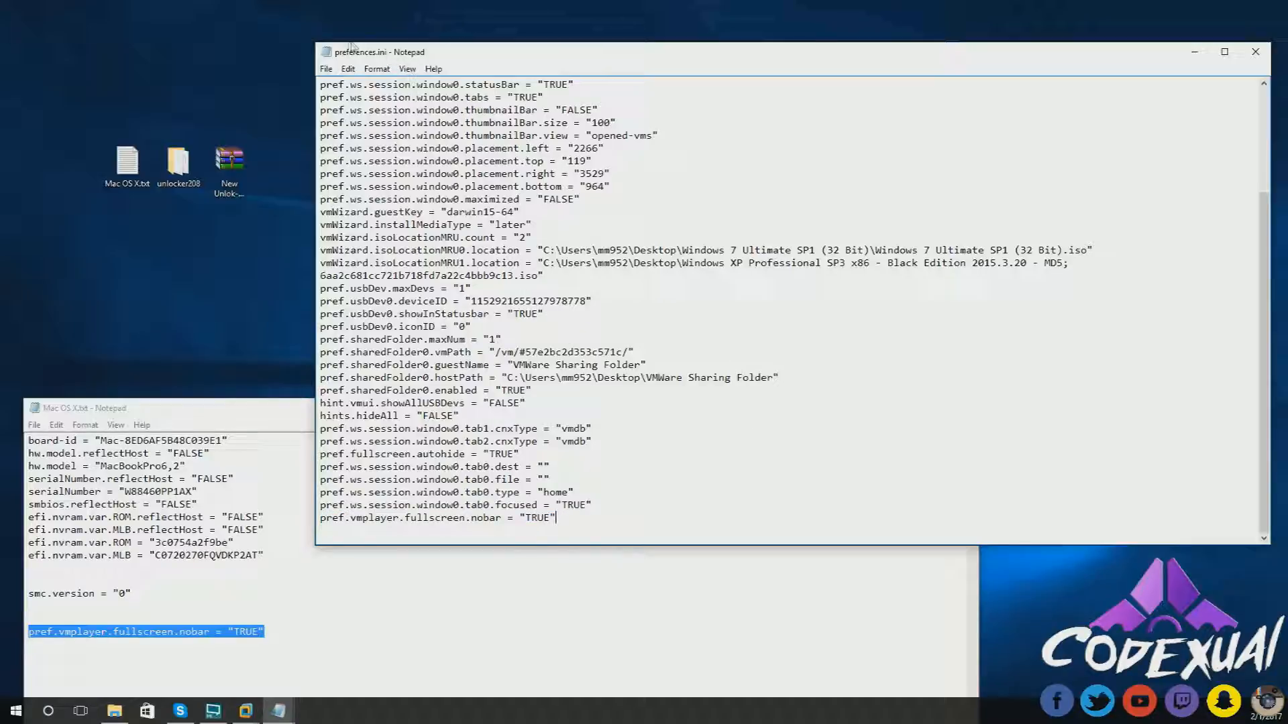
left_click(768, 302)
- Save preferences.ini, then close Notepad, the VMware folder and the notes window
left_click(326, 69)
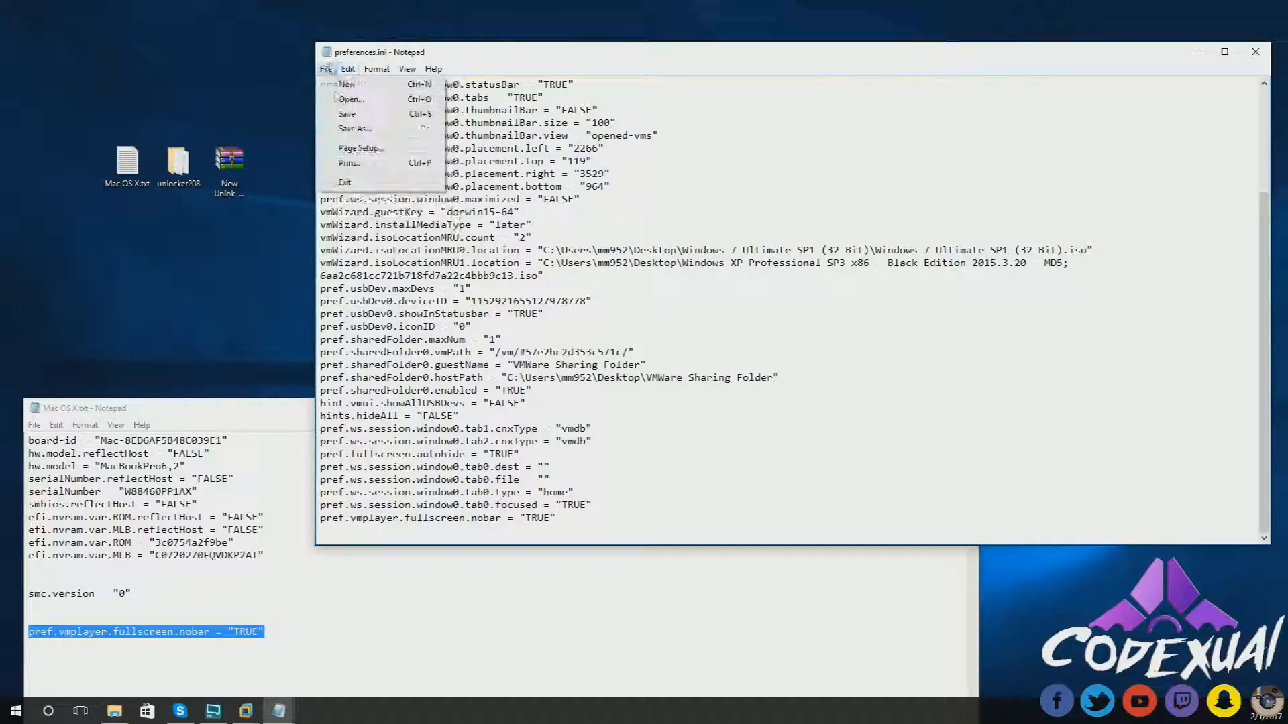
left_click(352, 114)
left_click_drag(1128, 59, 866, 67)
left_click(1075, 79)
left_click(985, 63)
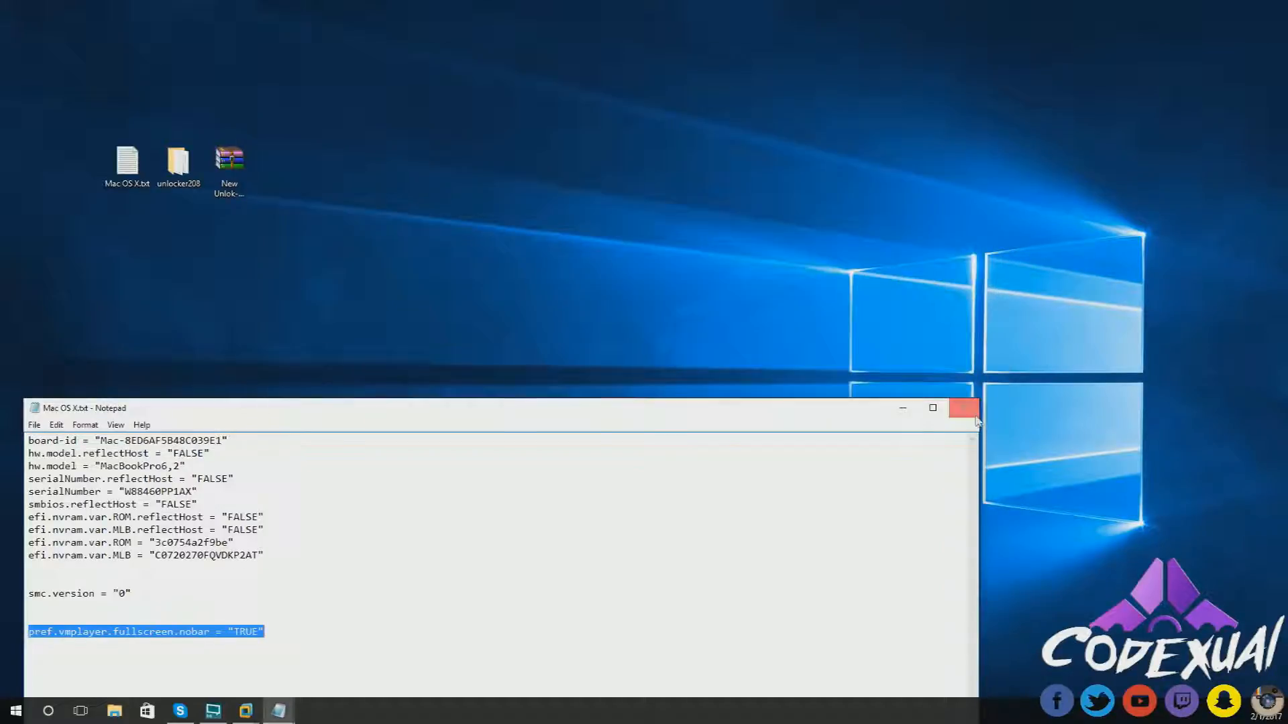
left_click(966, 407)
- Power on the OS X 10.11 VM, maximise VMware and switch to full screen
mouse_move(245, 711)
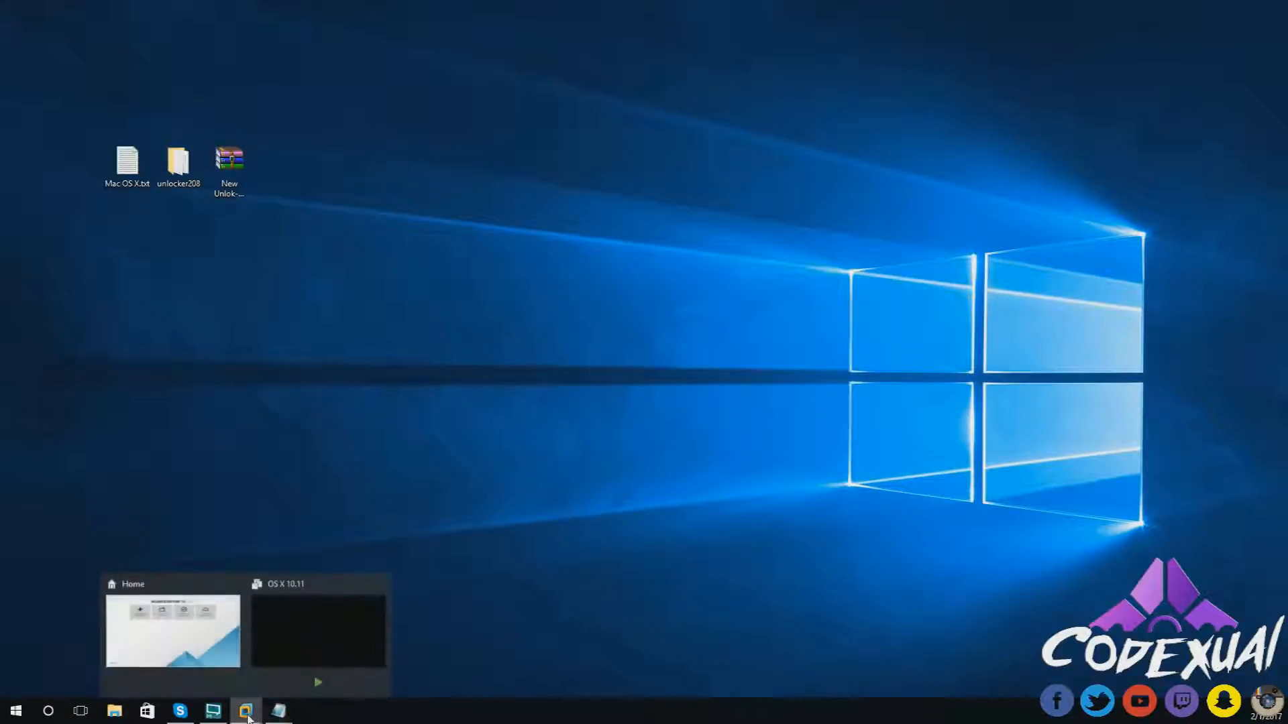
left_click(283, 638)
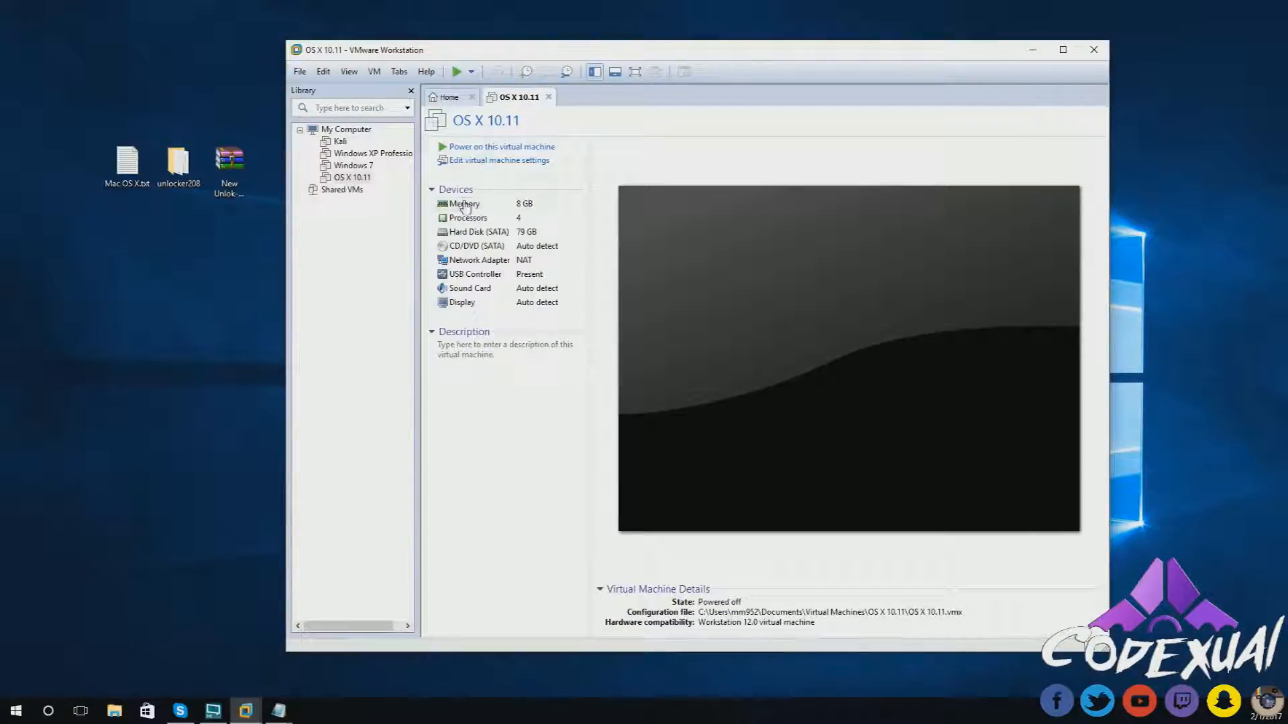
left_click(481, 148)
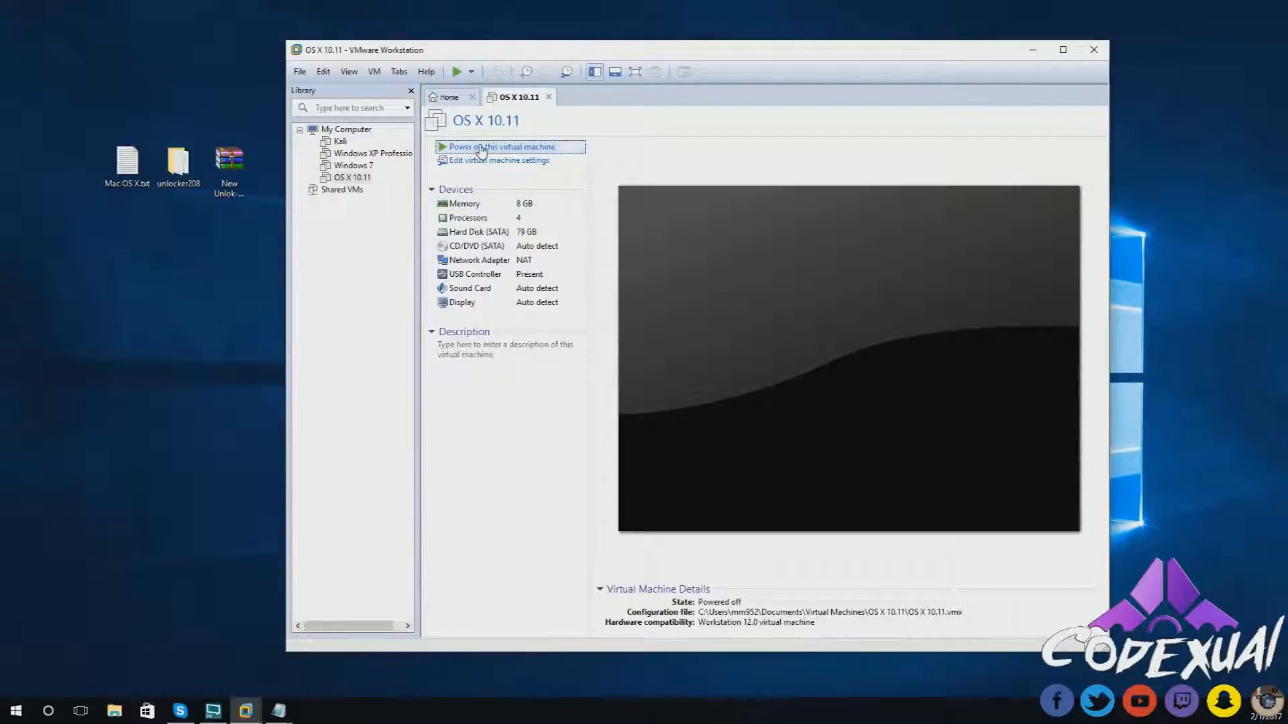
double_click(656, 52)
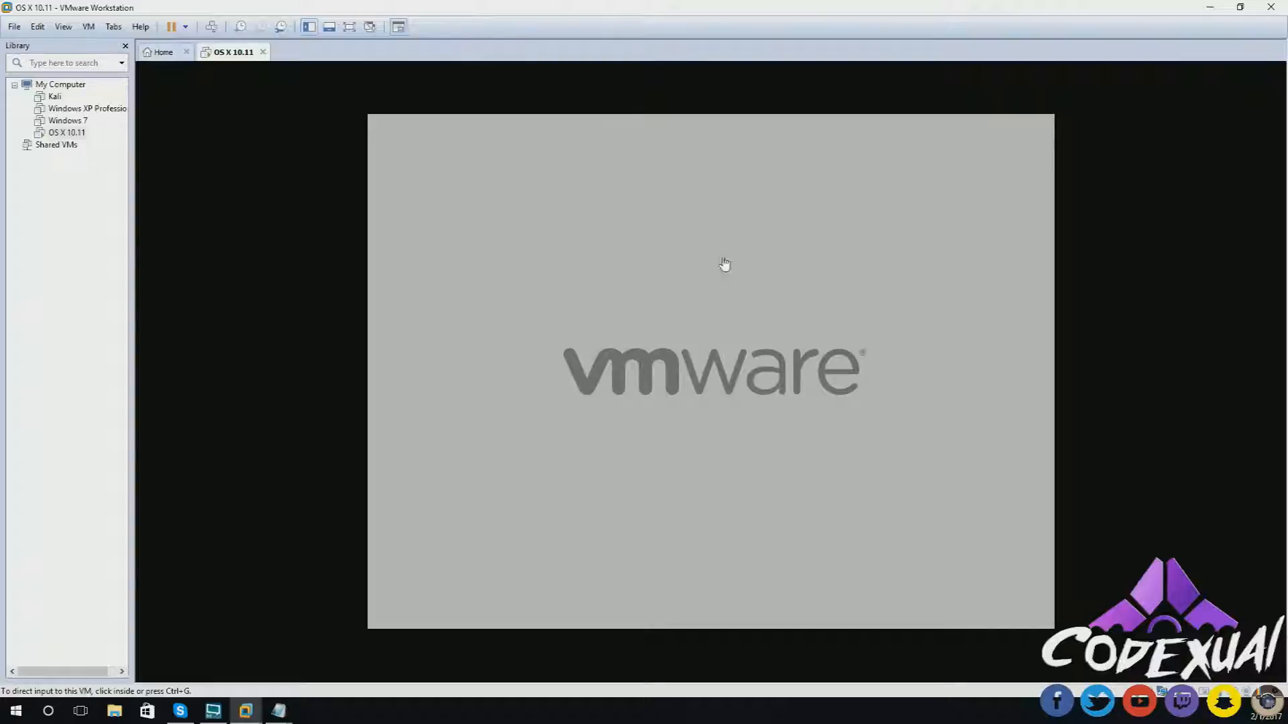
left_click(350, 27)
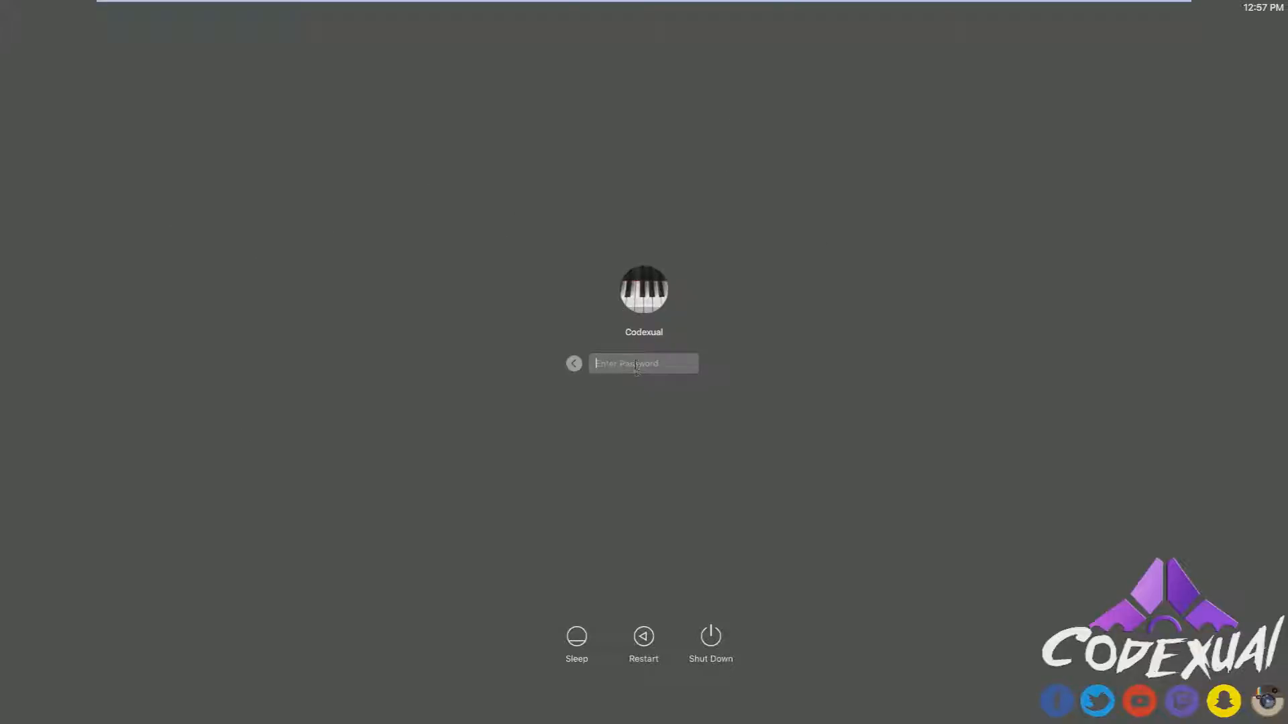
- Enter the account password at the El Capitan login screen to log in
type("•")
key("Return")
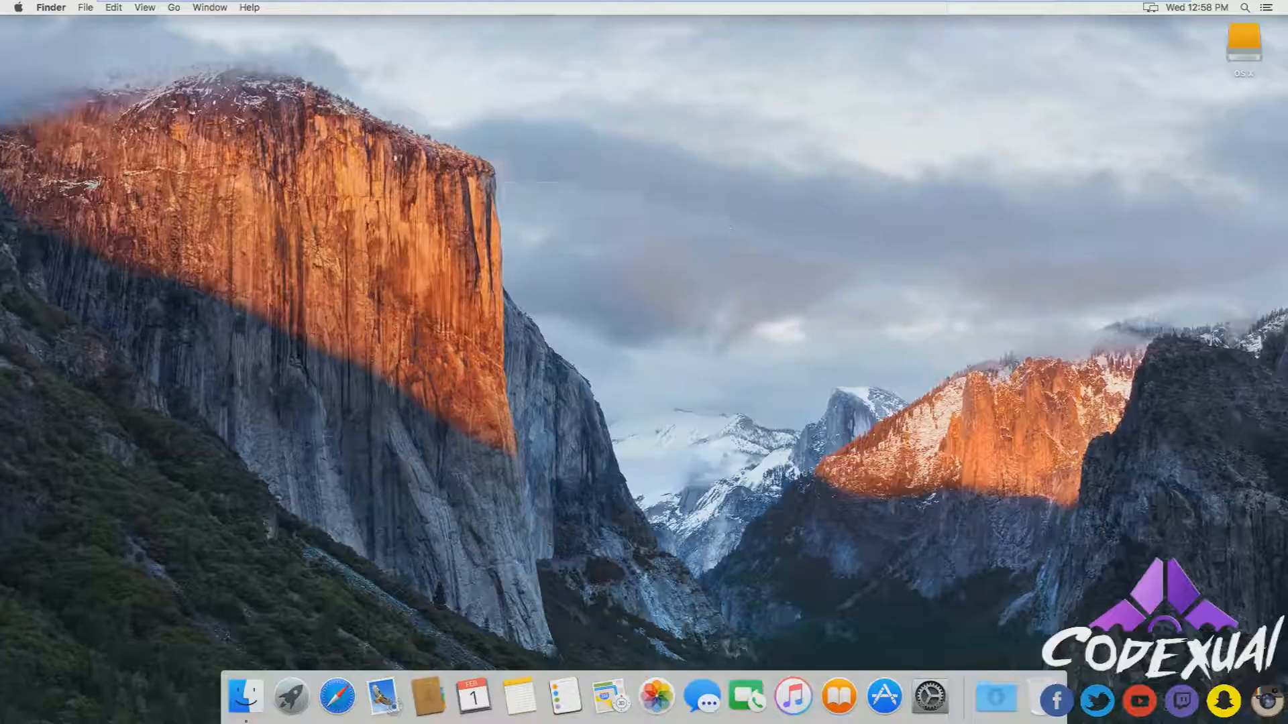
left_click_drag(1087, 84, 141, 514)
left_click_drag(171, 98, 593, 422)
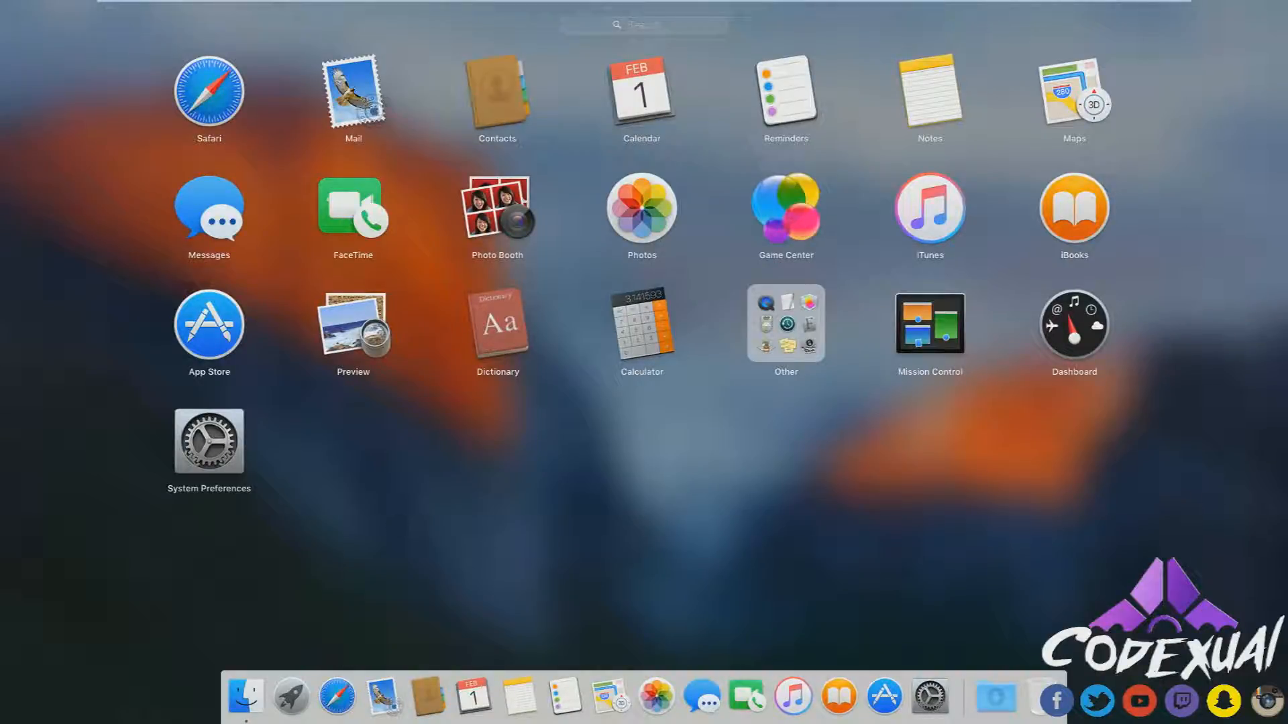
left_click(291, 697)
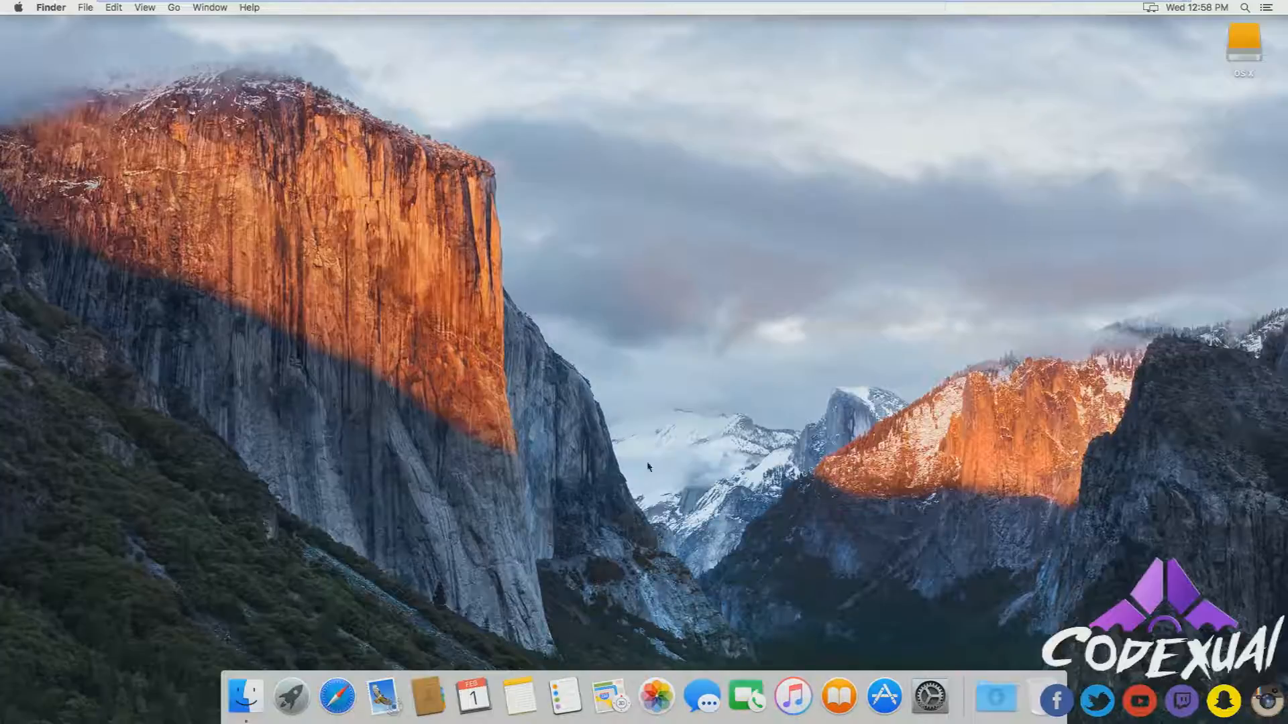
left_click_drag(448, 271, 979, 487)
left_click_drag(223, 116, 991, 427)
left_click_drag(441, 126, 564, 231)
mouse_move(442, 4)
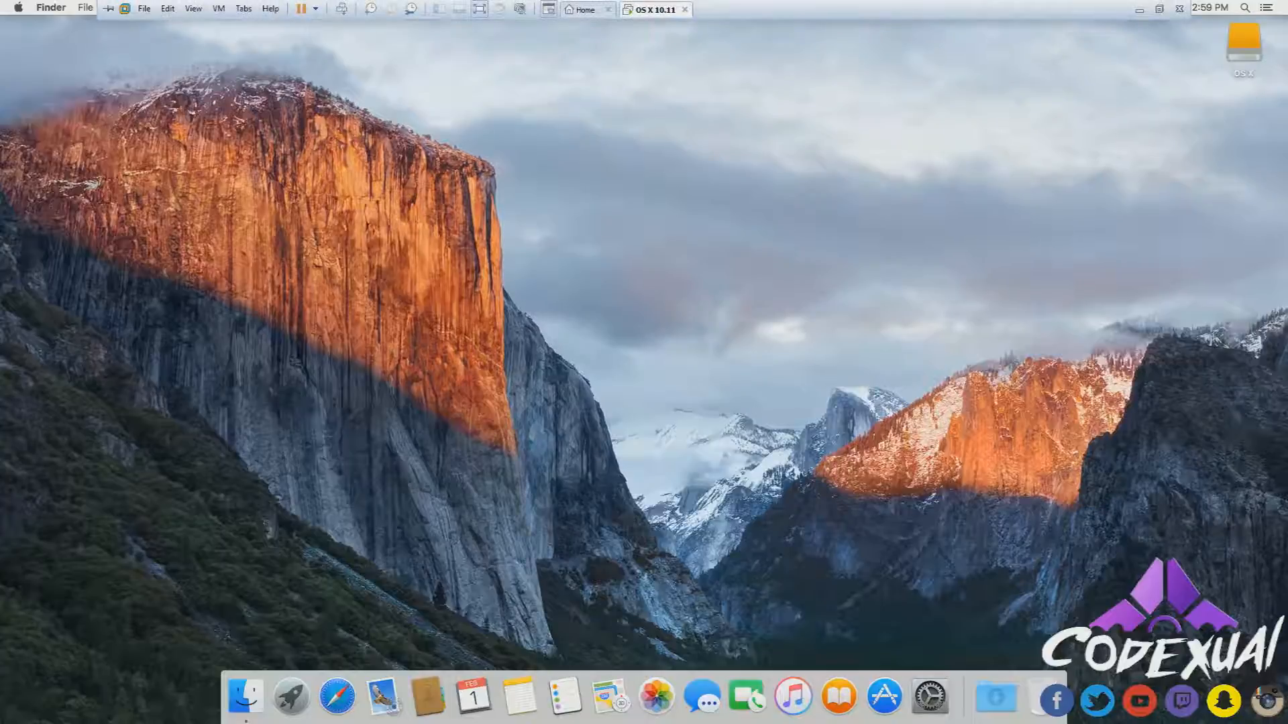